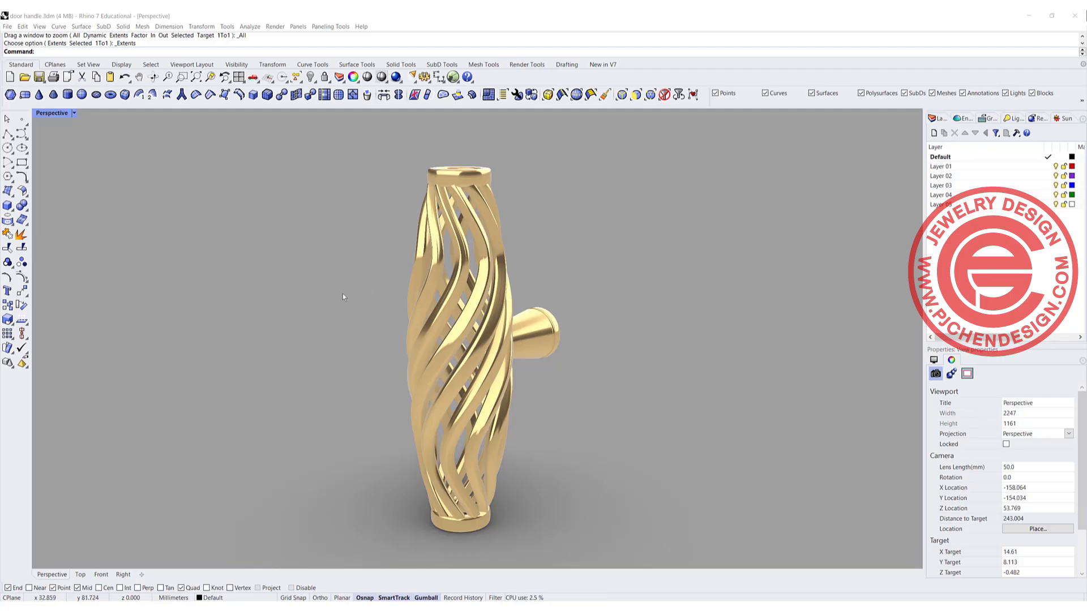
# Examine the finished door handle and one of its twisted strands in the rendered Perspective view.
pyautogui.moveTo(342, 296); pyautogui.dragTo(564, 274, button='right')
pyautogui.click(546, 254)
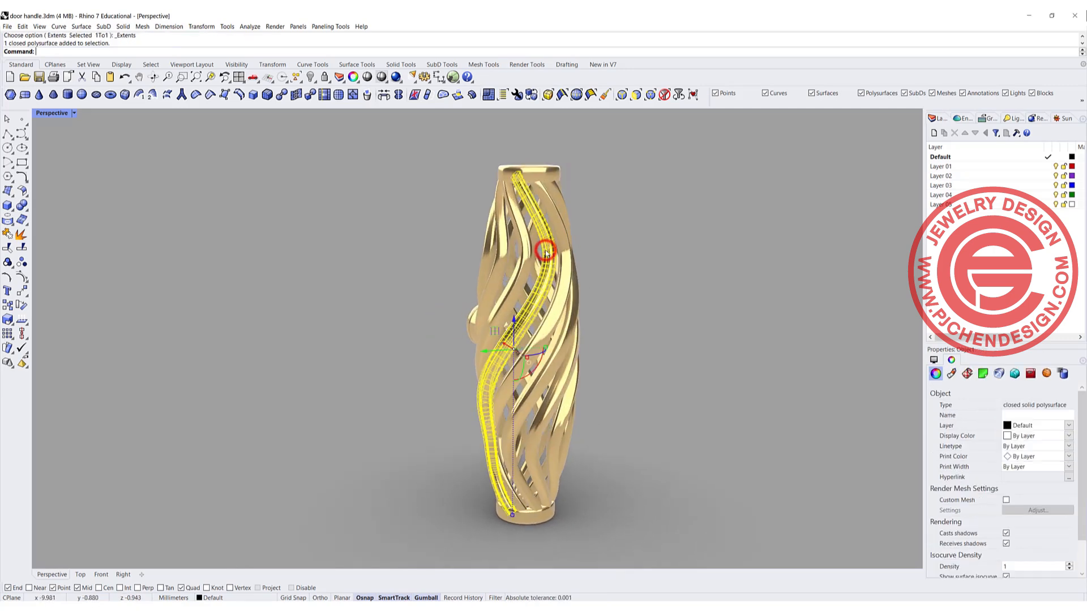
pyautogui.moveTo(646, 338); pyautogui.dragTo(469, 188, button='right')
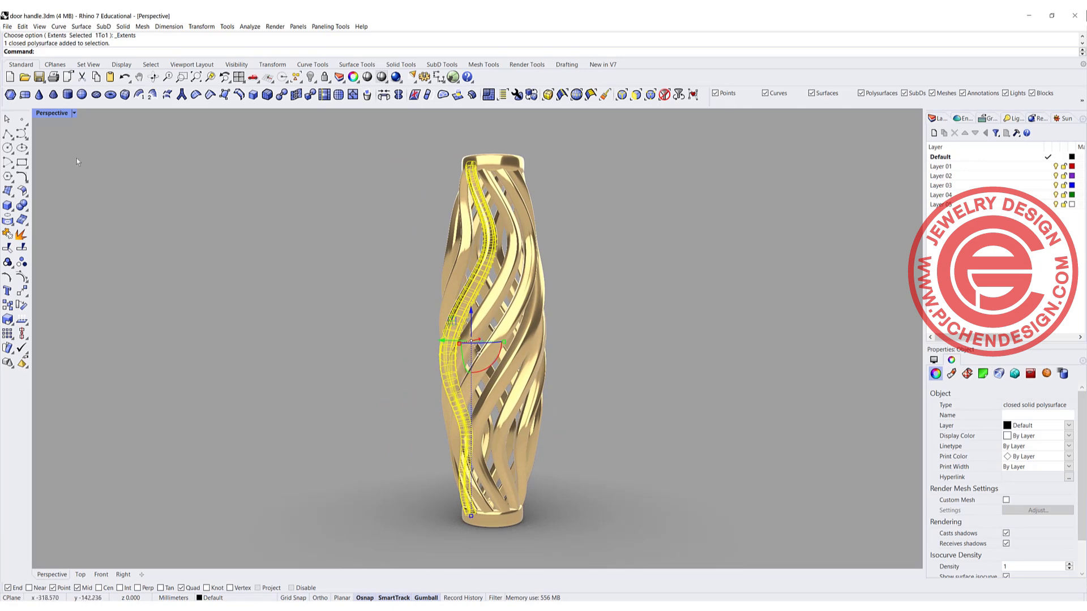
pyautogui.doubleClick(50, 113)
pyautogui.click(372, 317)
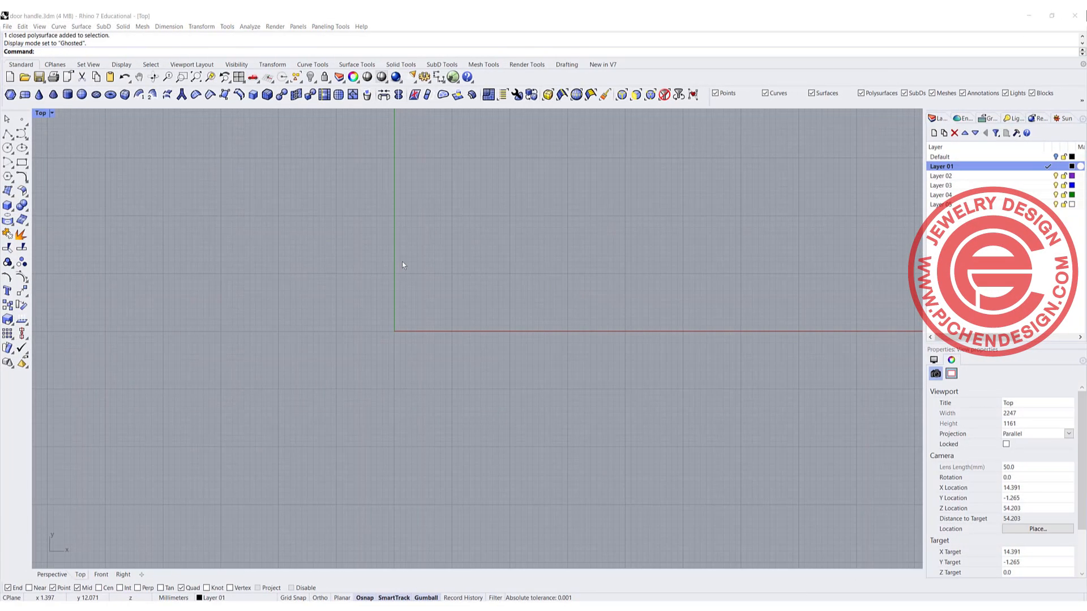
# In the Front view, draw a ten-point open profile curve beside the vertical axis, bulging above and below a narrower waist.
pyautogui.moveTo(402, 261)
pyautogui.mouseDown(button='right')
pyautogui.moveTo(362, 248)
pyautogui.moveTo(394, 247)
pyautogui.mouseUp(button='right')
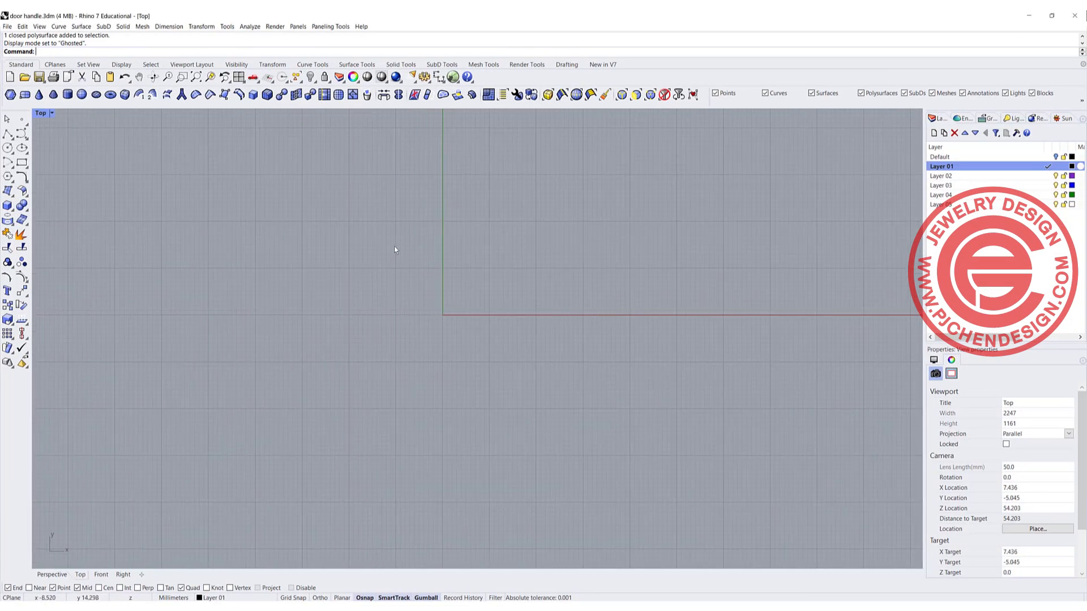
pyautogui.doubleClick(41, 113)
pyautogui.doubleClick(40, 343)
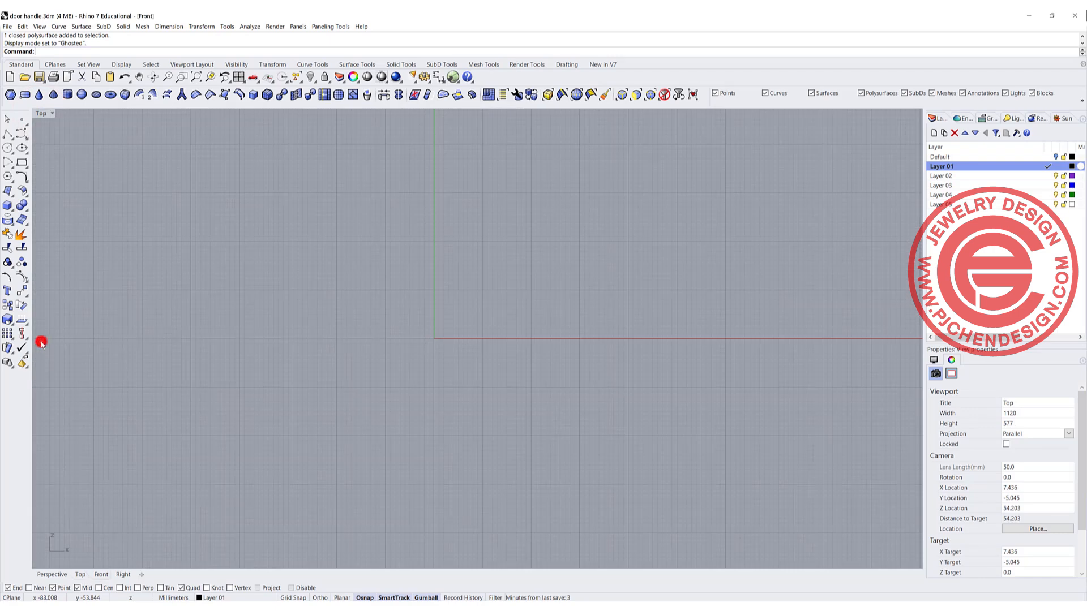
pyautogui.moveTo(458, 323); pyautogui.dragTo(422, 328, button='right')
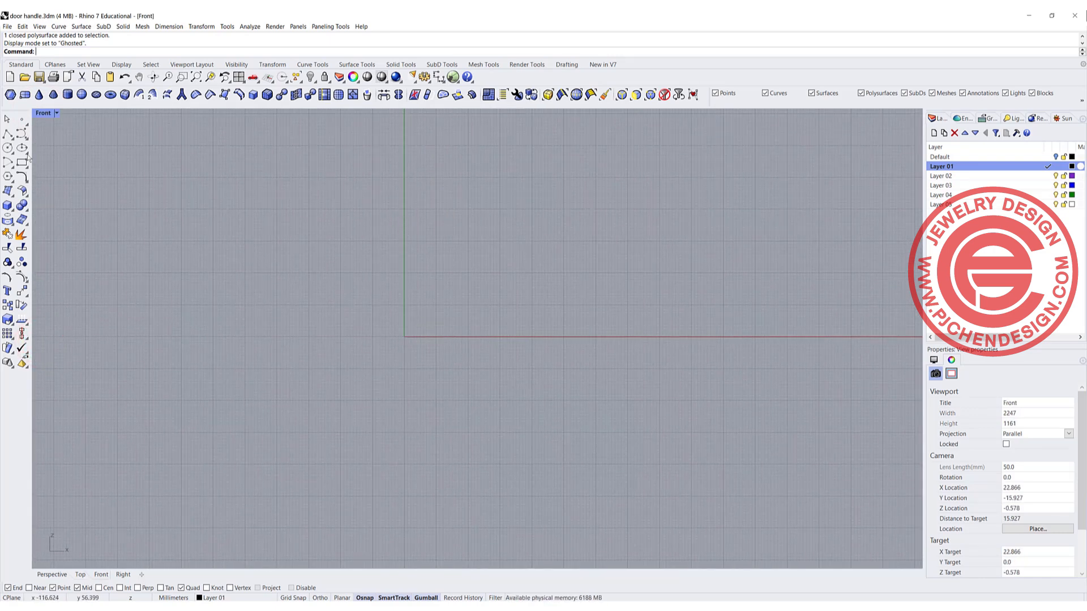
pyautogui.click(20, 132)
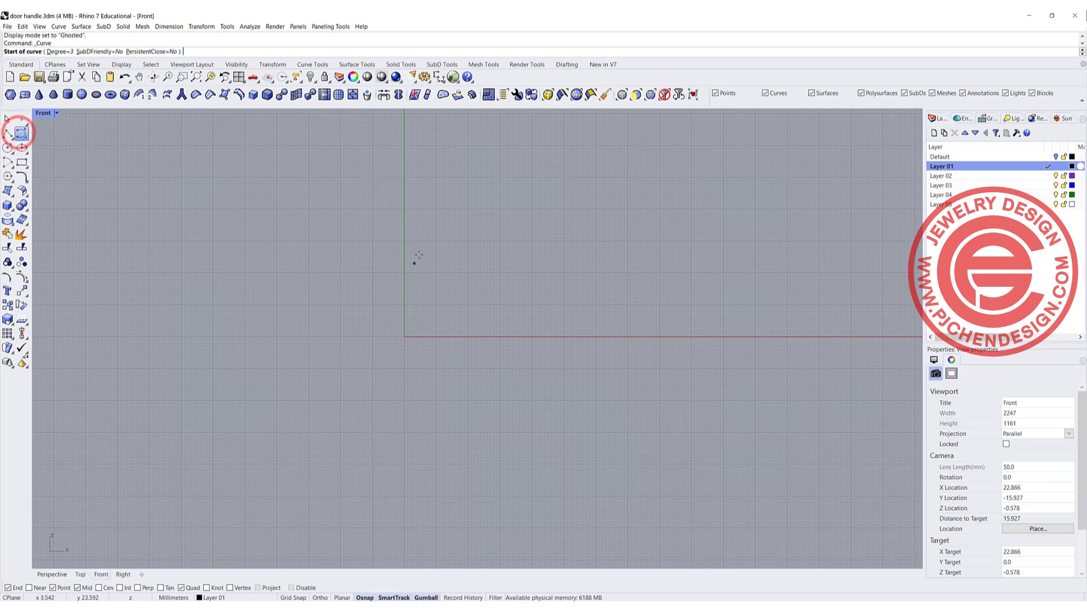
pyautogui.click(411, 215)
pyautogui.click(435, 224)
pyautogui.click(446, 265)
pyautogui.click(428, 304)
pyautogui.click(426, 333)
pyautogui.click(430, 371)
pyautogui.click(435, 401)
pyautogui.click(434, 433)
pyautogui.click(429, 454)
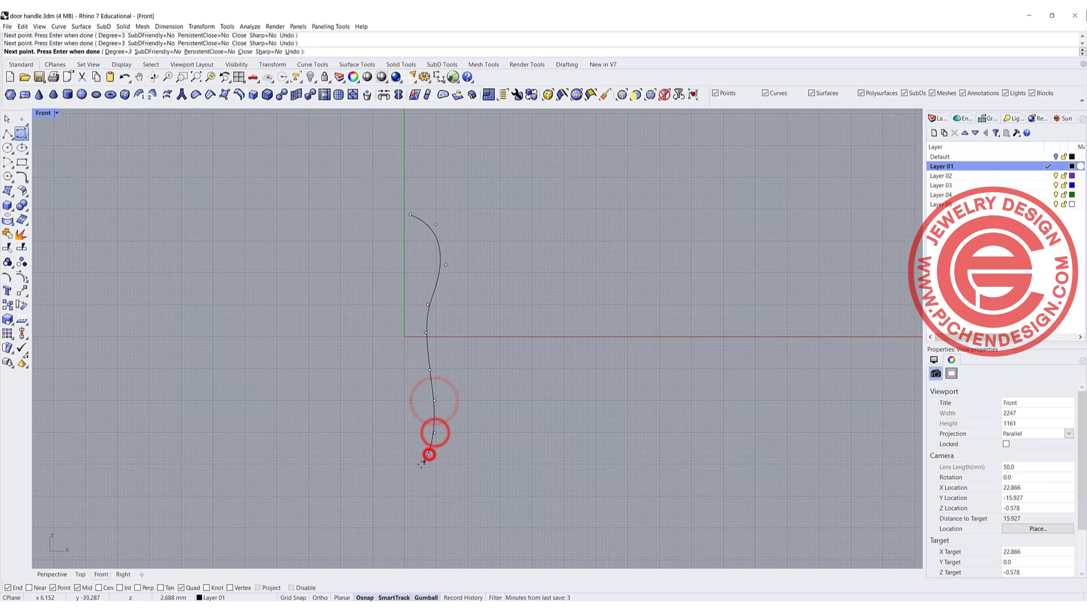
pyautogui.click(411, 476)
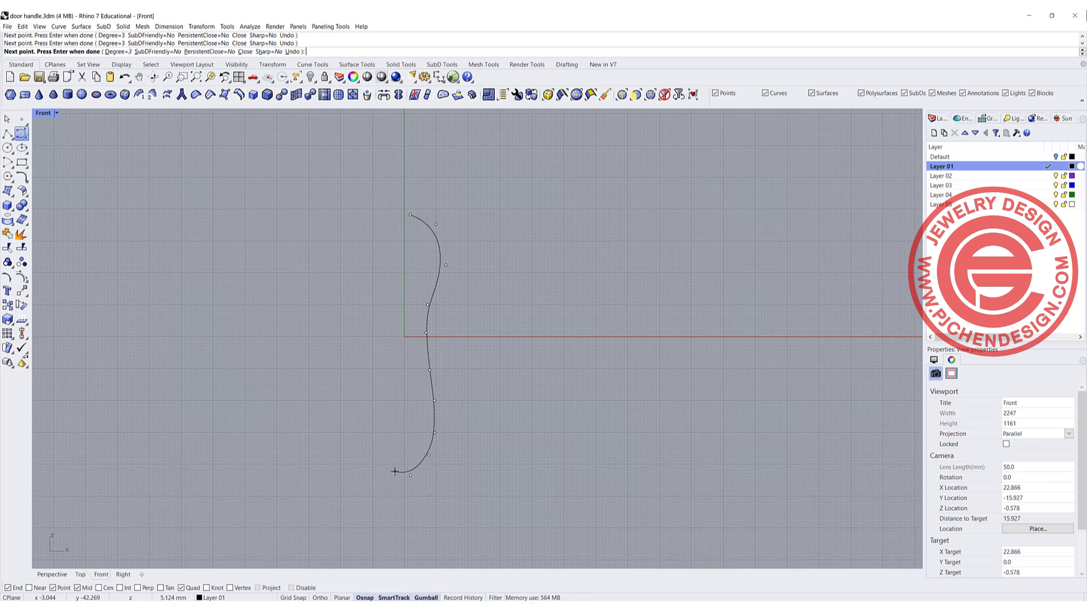
pyautogui.press('Return')
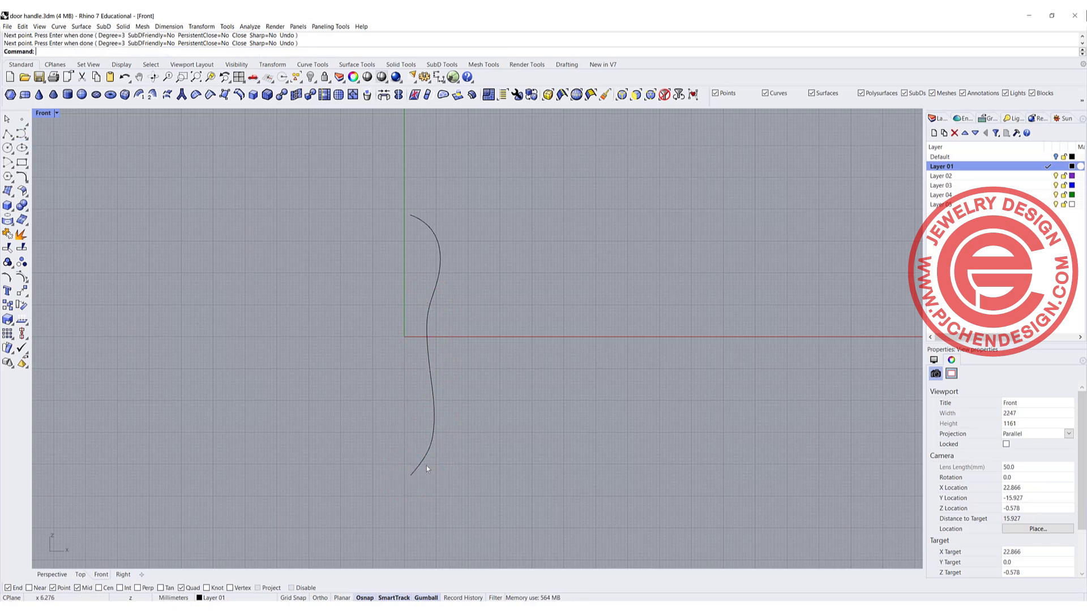
# Revolve the profile curve 360 degrees into a surface around the vertical axis through origin 0.
pyautogui.click(440, 255)
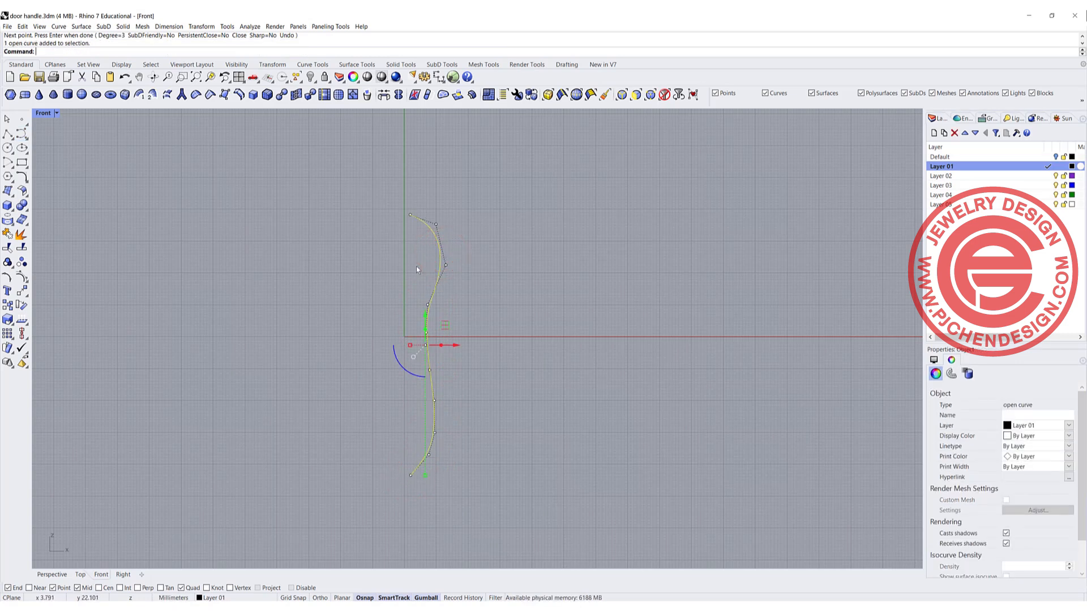
pyautogui.doubleClick(46, 112)
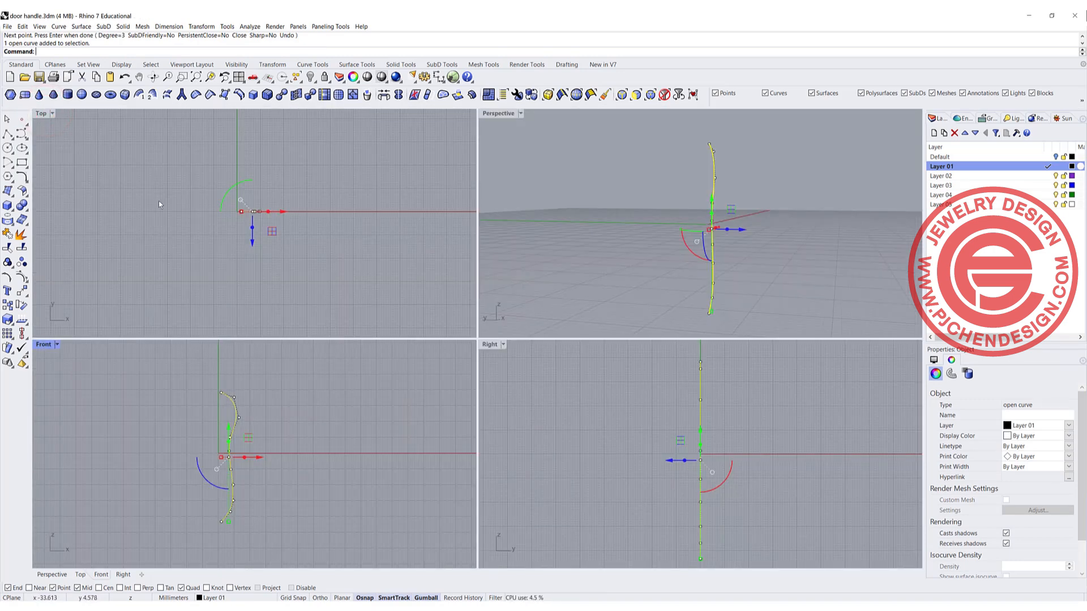
pyautogui.scroll(4, 165, 206)
pyautogui.click(81, 27)
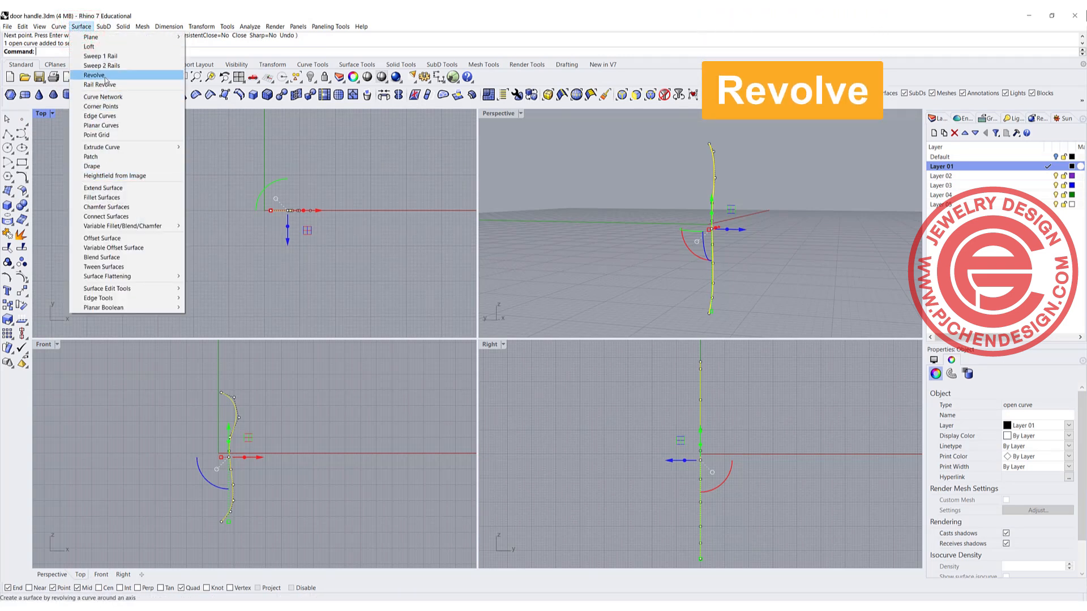
pyautogui.click(104, 76)
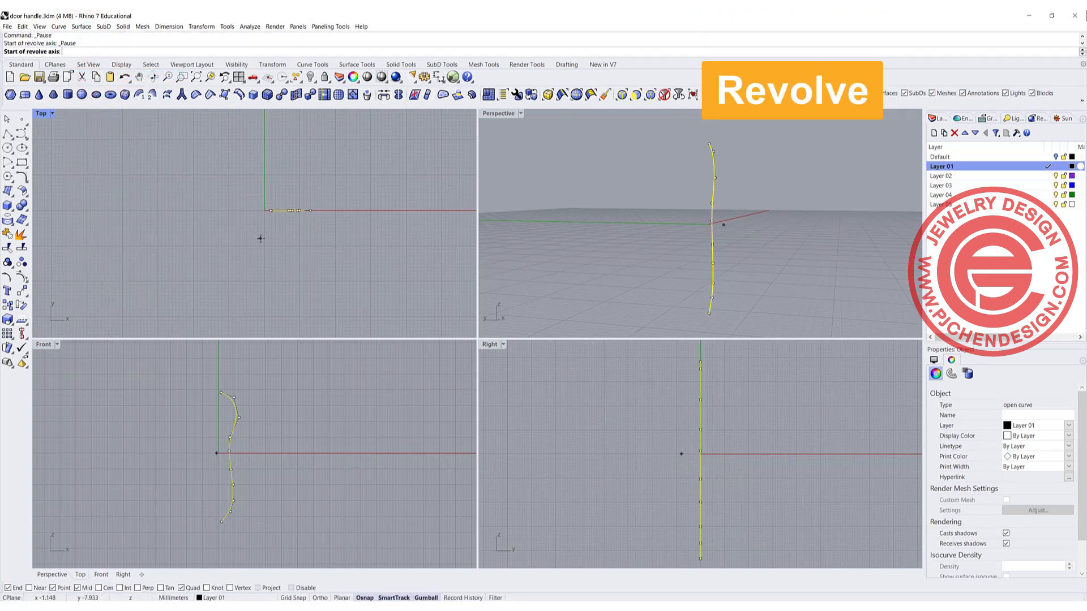
pyautogui.write('0')
pyautogui.press('Return')
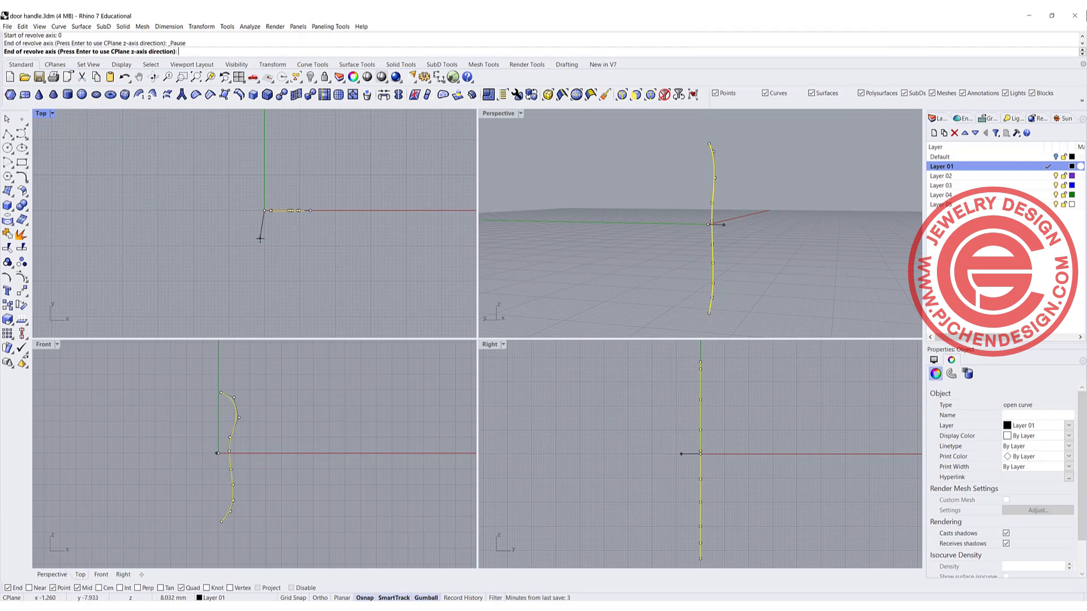
pyautogui.keyDown('shift'); pyautogui.click(218, 372); pyautogui.keyUp('shift')
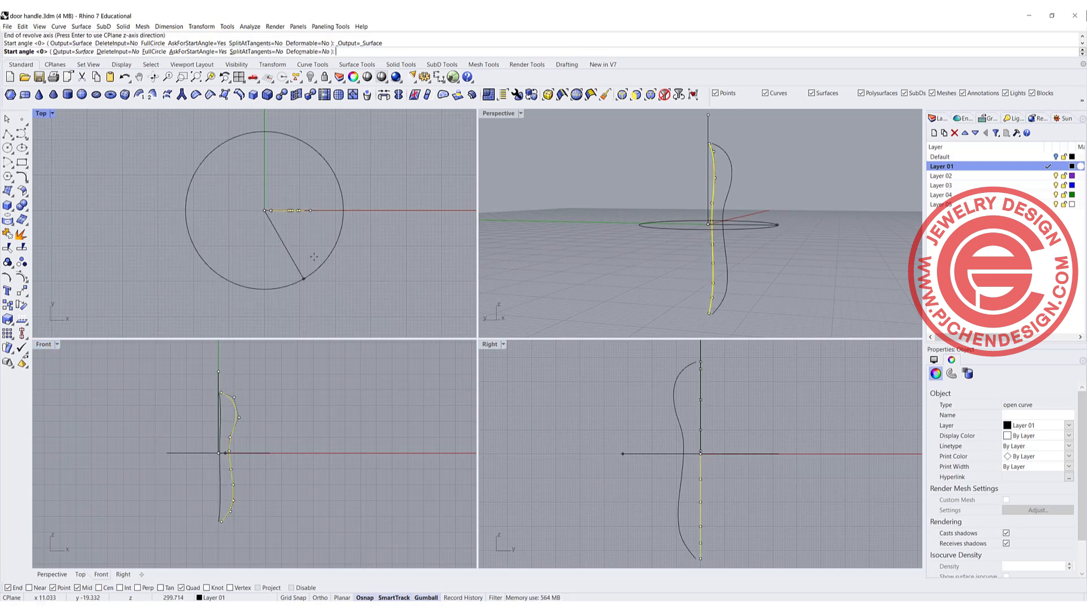
pyautogui.click(349, 172)
pyautogui.press('Return')
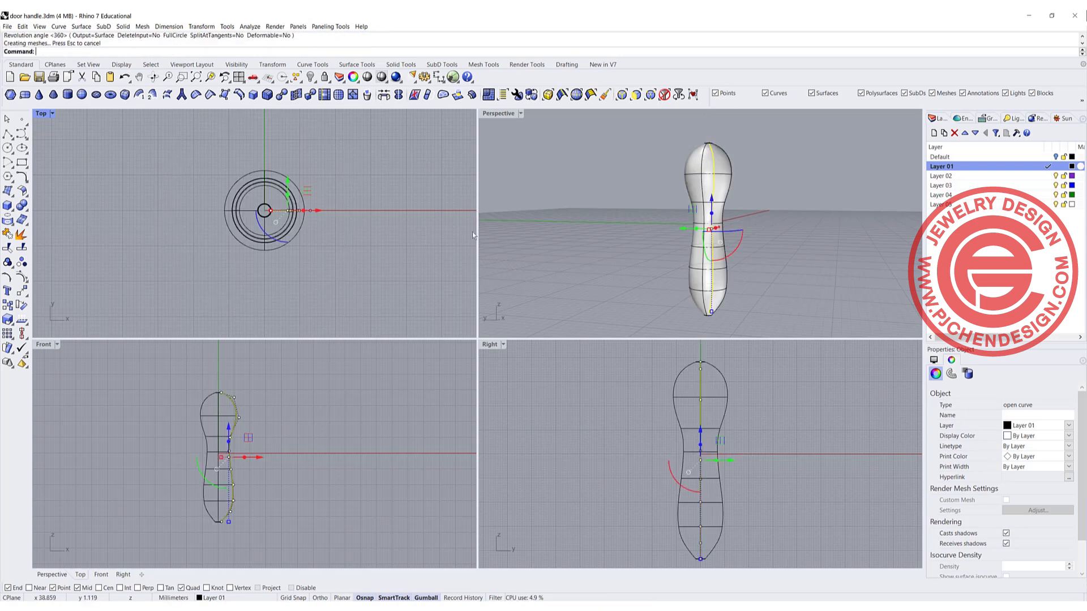
pyautogui.moveTo(623, 235); pyautogui.dragTo(761, 266, button='right')
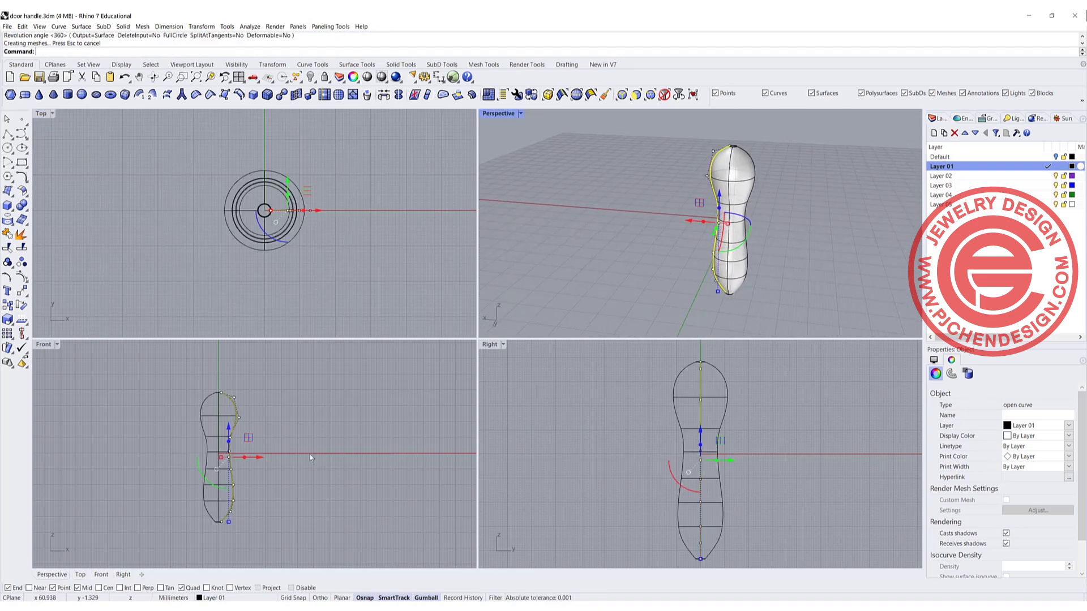
# Hide the original profile curve on the revolved body in the Front view.
pyautogui.doubleClick(52, 345)
pyautogui.scroll(-2, 481, 313)
pyautogui.moveTo(482, 313); pyautogui.dragTo(423, 324, button='right')
pyautogui.press('Escape')
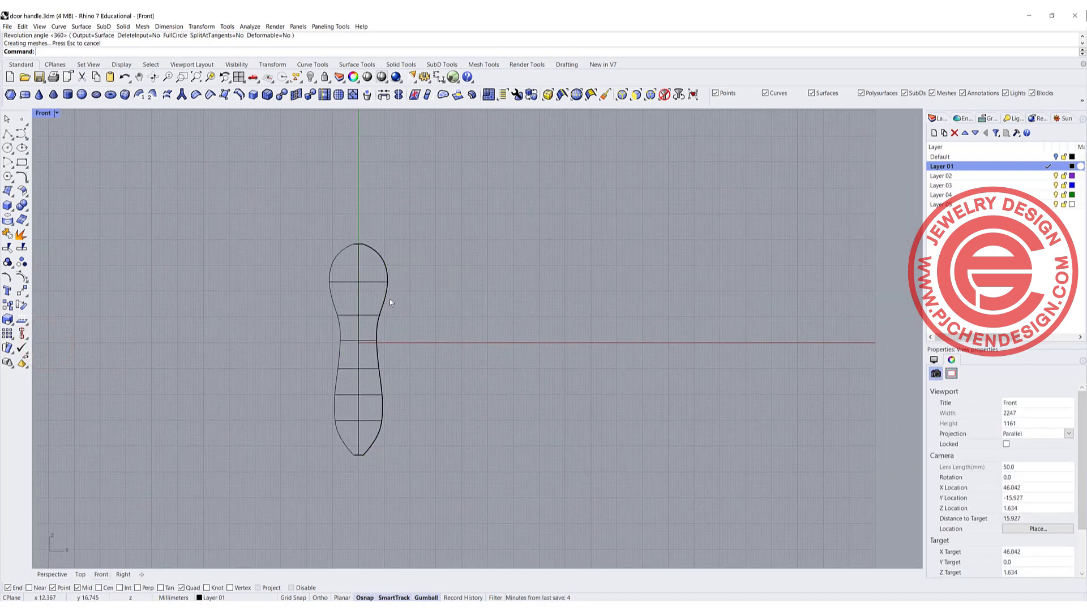
pyautogui.click(389, 291)
pyautogui.click(415, 317)
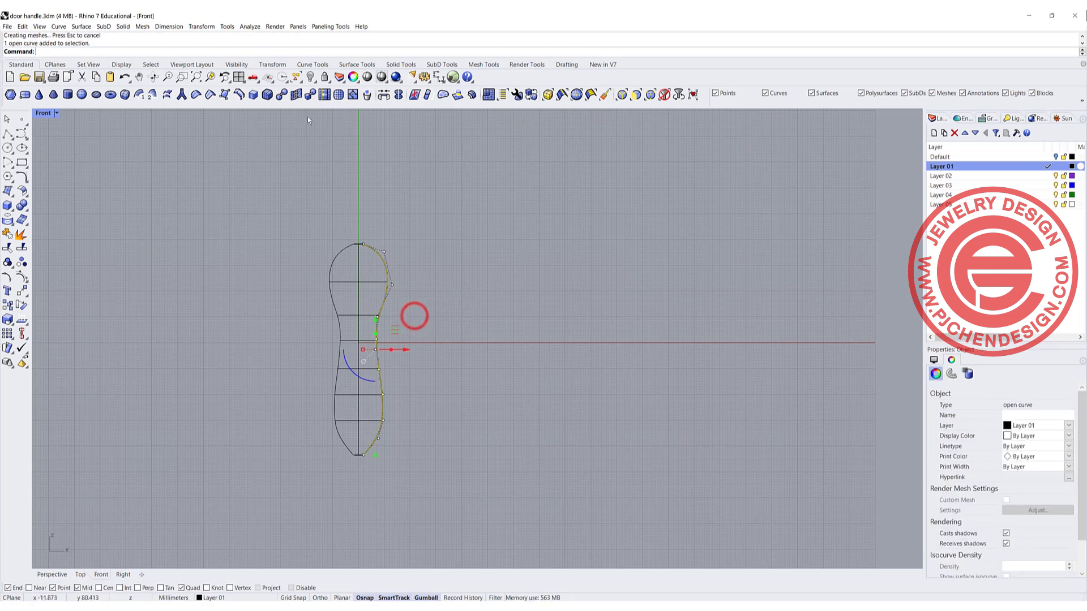
pyautogui.click(310, 77)
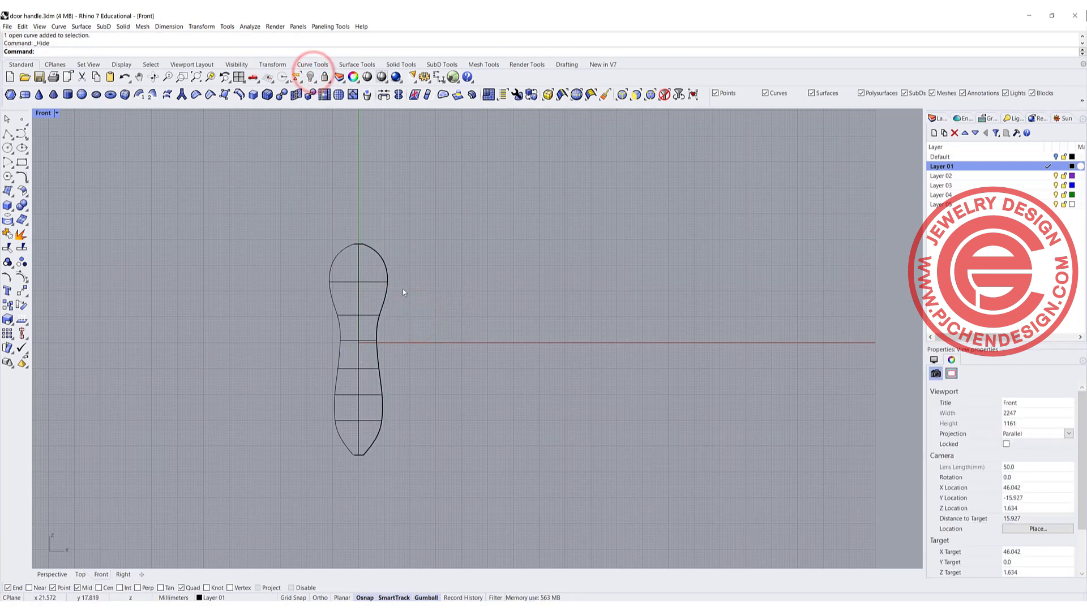
# Draw a six-point curve running diagonally across the revolved body in the Front view, extending past both its upper and lower ends.
pyautogui.click(21, 134)
pyautogui.click(385, 214)
pyautogui.click(395, 252)
pyautogui.click(360, 321)
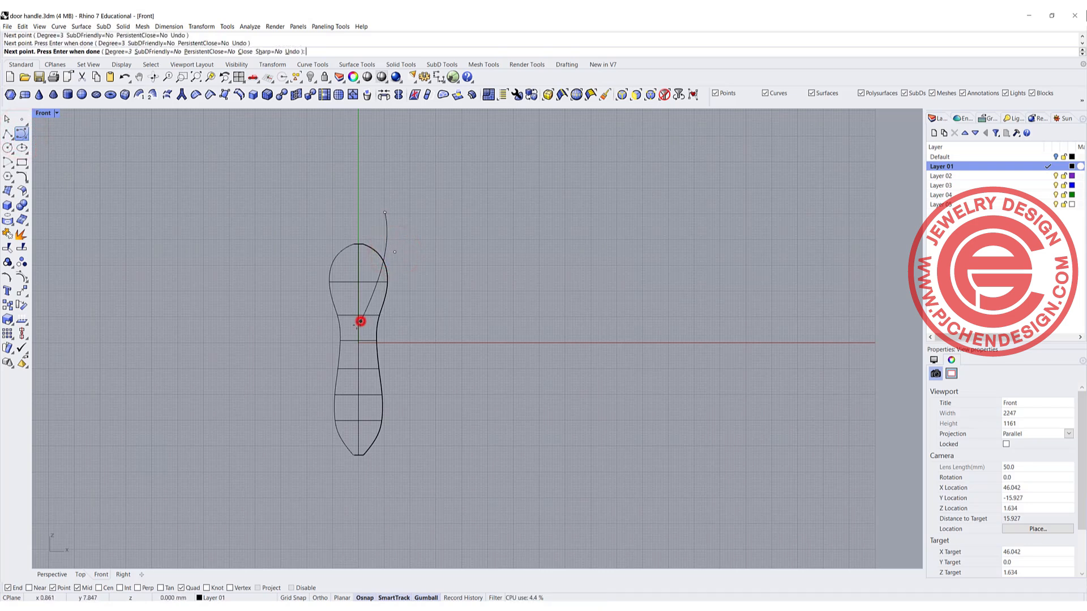
pyautogui.click(346, 347)
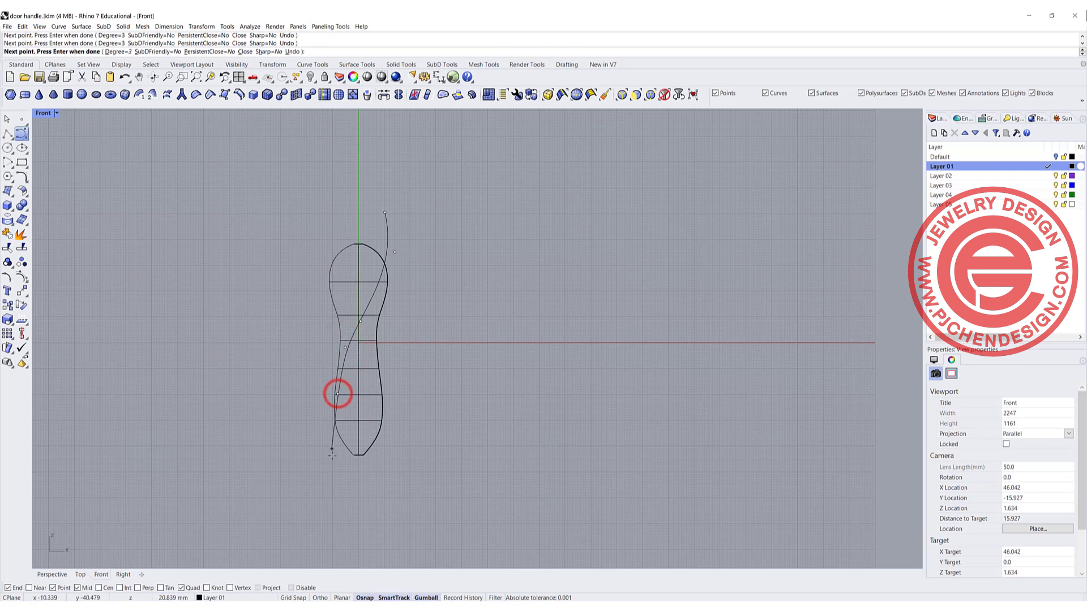
pyautogui.click(354, 507)
pyautogui.press('Return')
# Adjust the lower control points of the diagonal curve so it bends inward and ends below the body's tip.
pyautogui.click(342, 404)
pyautogui.scroll(6, 324, 392)
pyautogui.moveTo(306, 382); pyautogui.dragTo(352, 415)
pyautogui.scroll(-5, 399, 517)
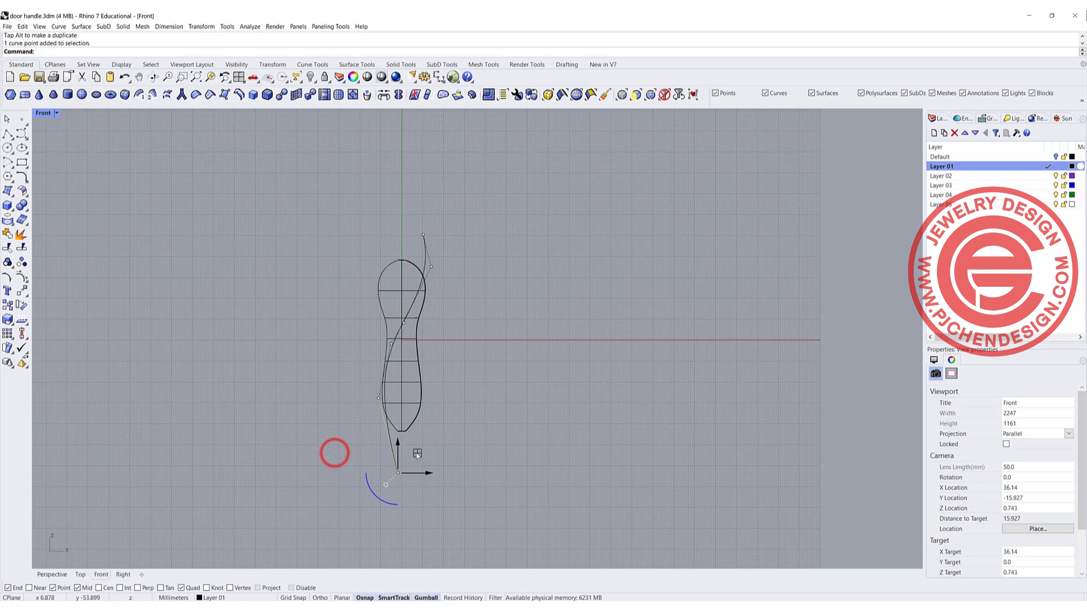
pyautogui.scroll(6, 417, 453)
pyautogui.moveTo(401, 469); pyautogui.dragTo(410, 453)
pyautogui.click(466, 424)
pyautogui.scroll(-4, 451, 269)
# Project the diagonal curve onto the revolved surface from the Front view.
pyautogui.click(434, 202)
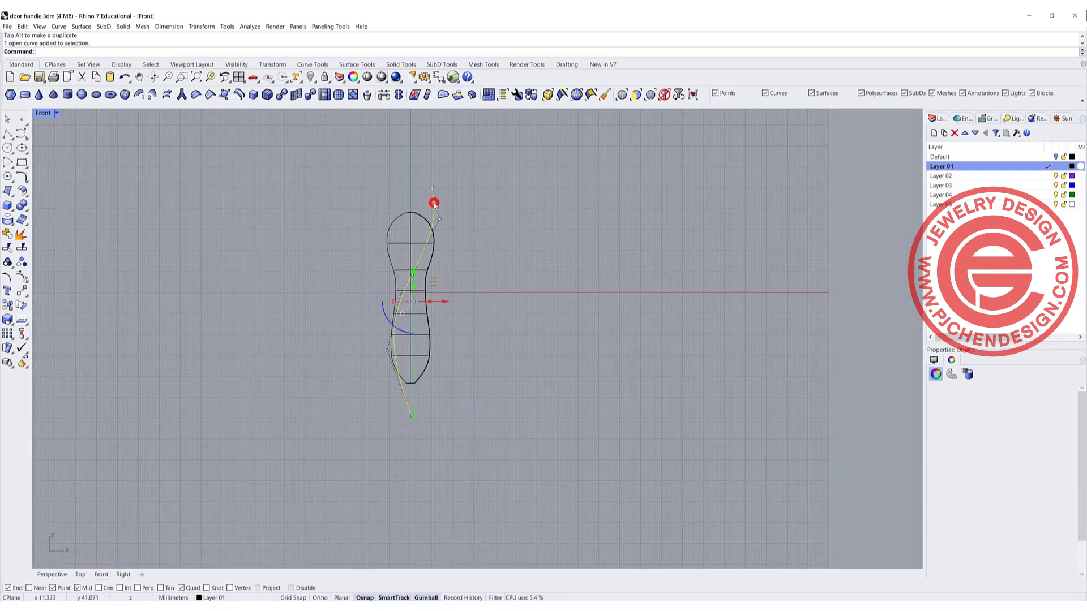
pyautogui.doubleClick(44, 114)
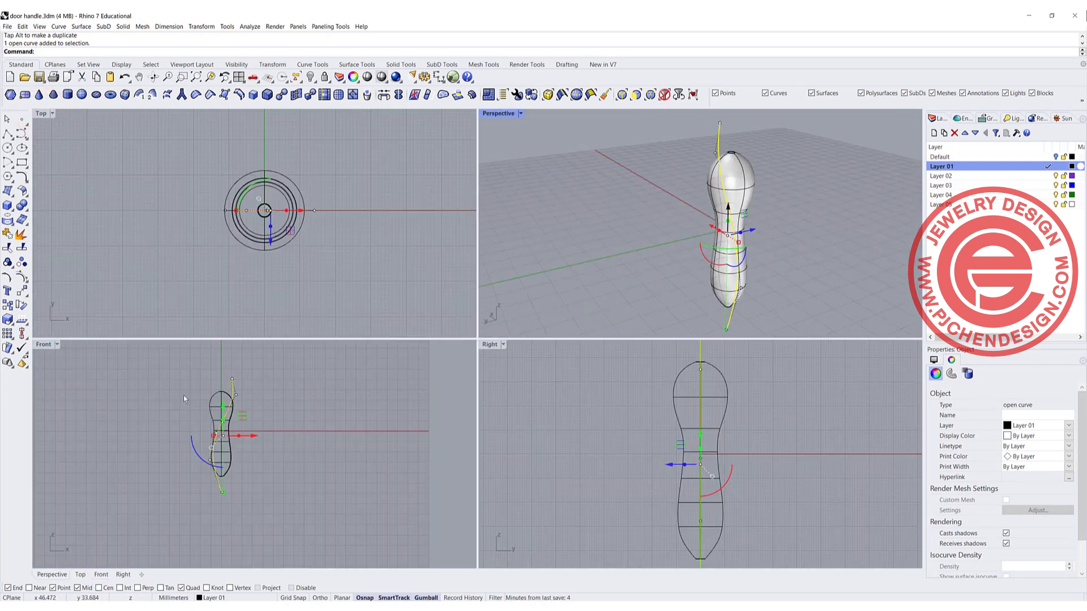
pyautogui.scroll(5, 168, 403)
pyautogui.moveTo(143, 375); pyautogui.dragTo(142, 375, button='right')
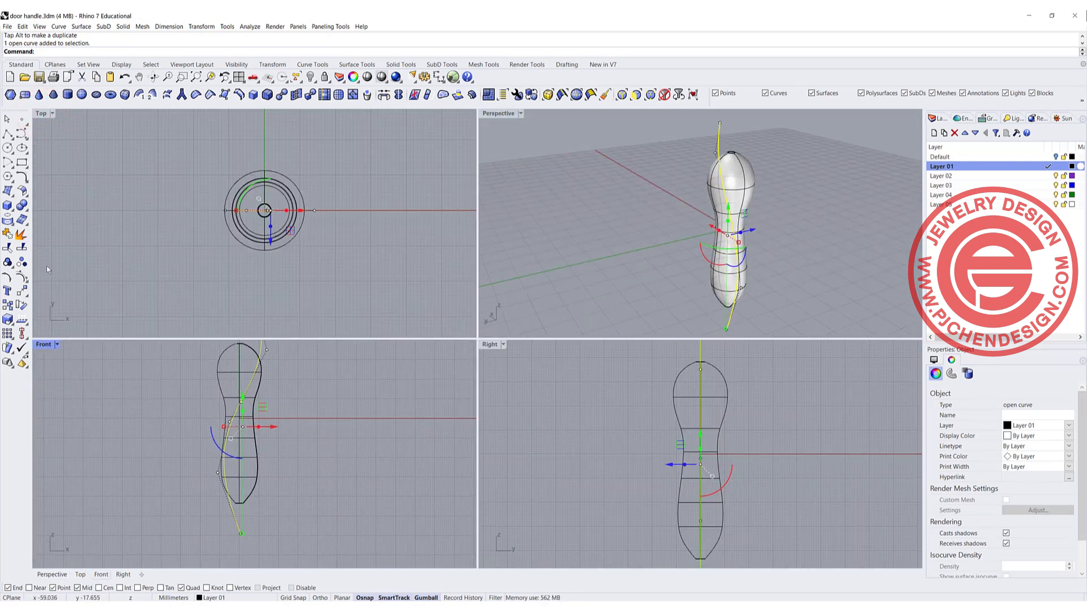
pyautogui.click(8, 220)
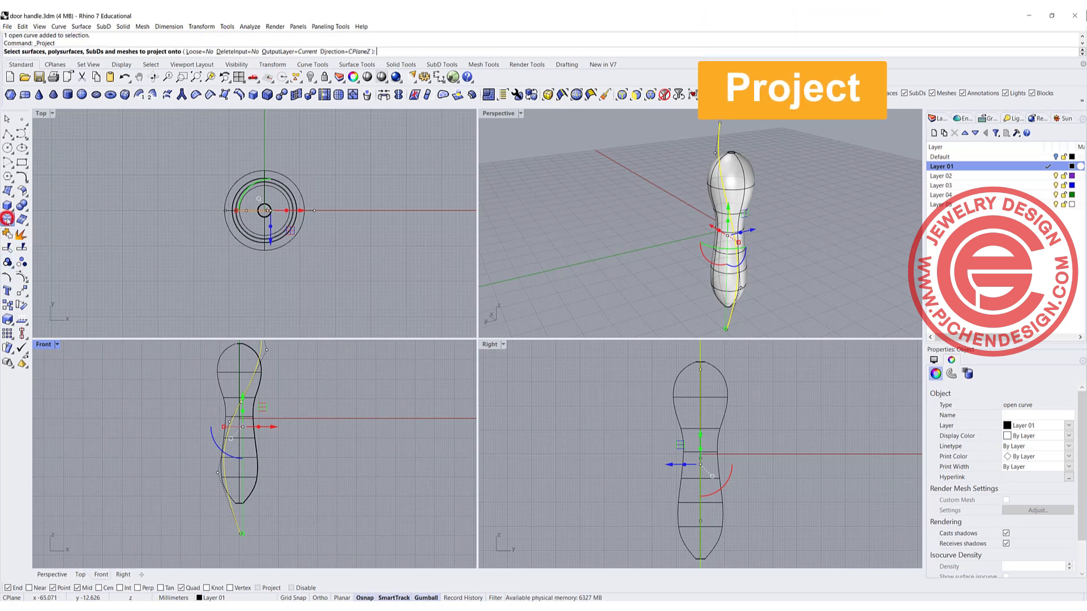
pyautogui.click(247, 375)
pyautogui.press('Return')
pyautogui.moveTo(783, 267); pyautogui.dragTo(681, 240, button='right')
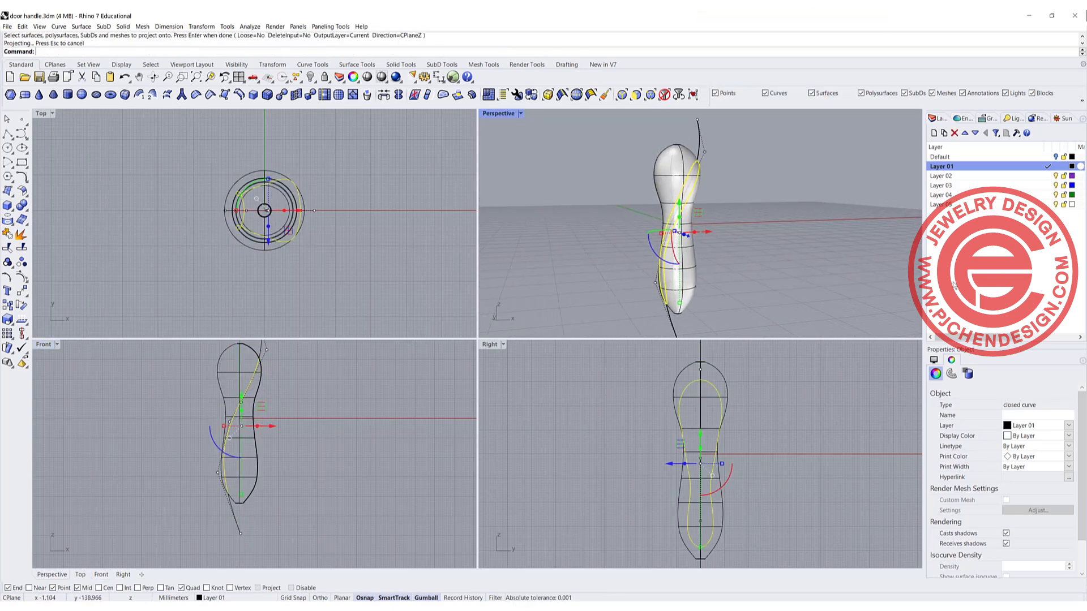
# Set the projected curve's display color to red.
pyautogui.click(1069, 435)
pyautogui.click(1011, 479)
pyautogui.click(843, 238)
pyautogui.moveTo(581, 224); pyautogui.dragTo(729, 206, button='right')
pyautogui.scroll(4, 690, 167)
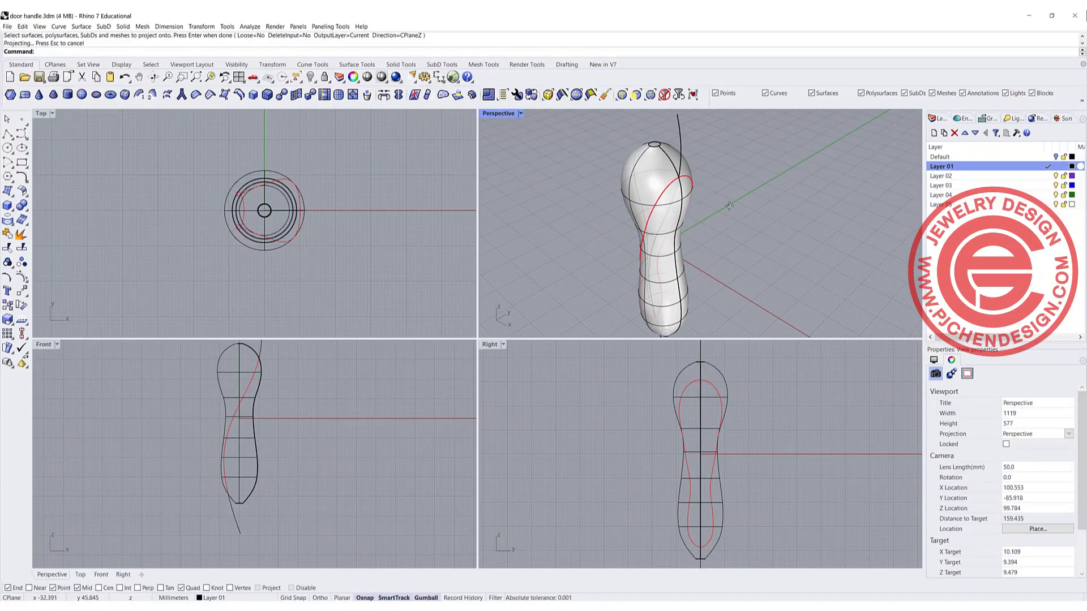
# Trim away the rear half of the red projected curve, using the original diagonal curve as the cutting object.
pyautogui.click(258, 351)
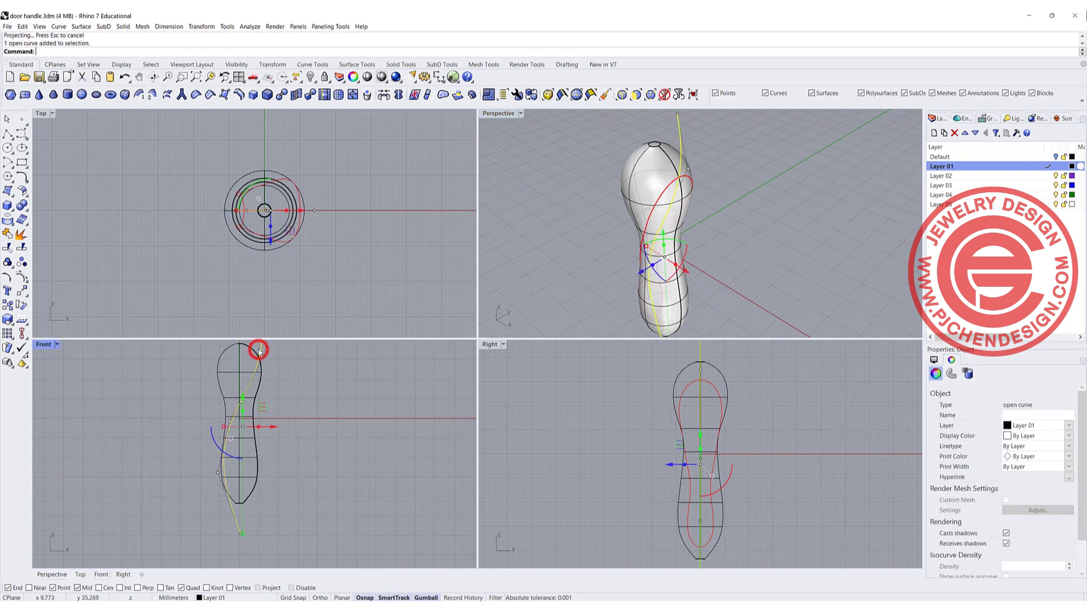
pyautogui.click(8, 248)
pyautogui.click(690, 179)
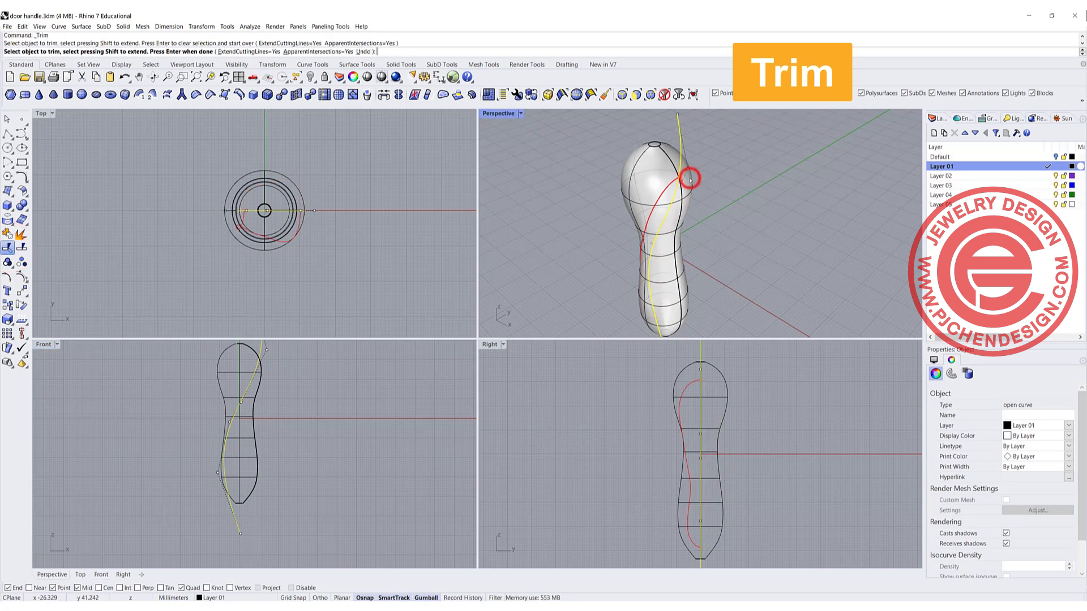
pyautogui.scroll(-5, 790, 251)
pyautogui.moveTo(790, 251)
pyautogui.mouseDown(button='right')
pyautogui.moveTo(627, 240)
pyautogui.moveTo(795, 252)
pyautogui.mouseUp(button='right')
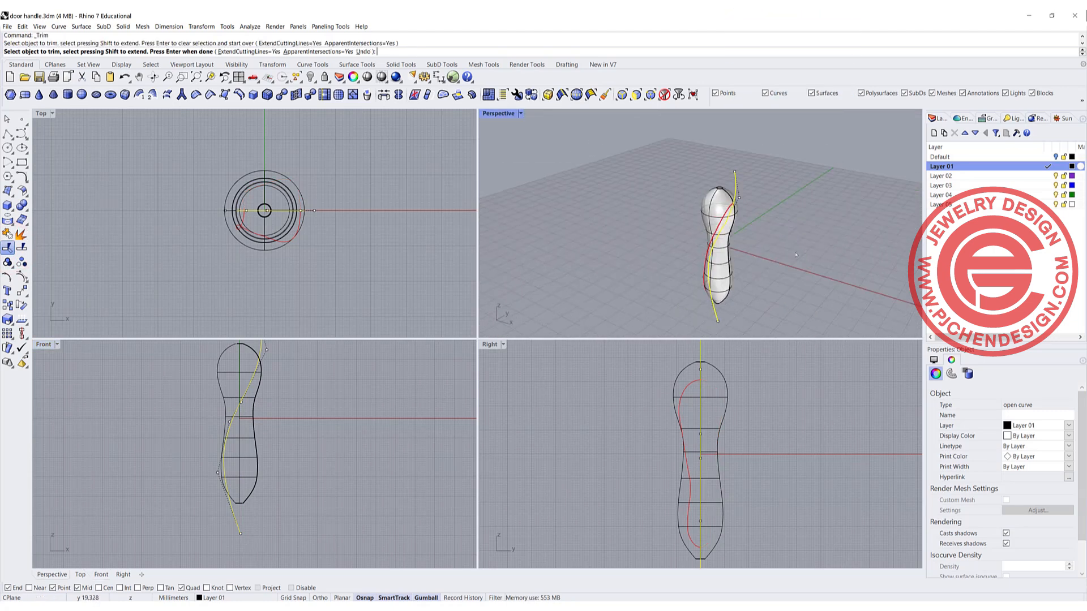
pyautogui.rightClick(794, 253)
pyautogui.click(656, 263)
pyautogui.scroll(5, 655, 263)
pyautogui.moveTo(677, 273); pyautogui.dragTo(730, 271, button='right')
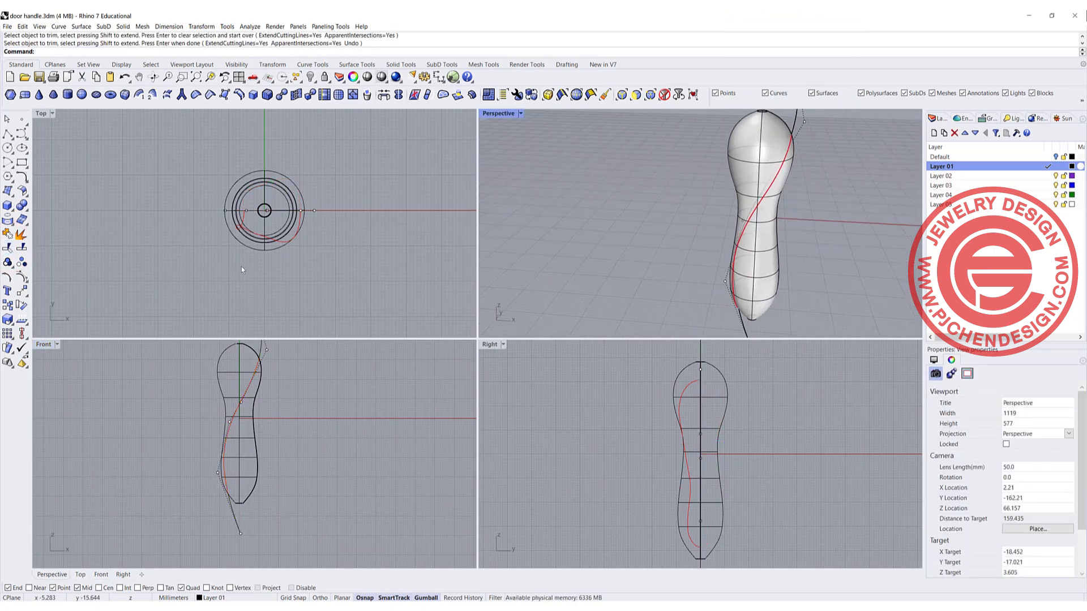
# Create a round-capped pipe along the red projected curve with start and end radii of 1 mm.
pyautogui.scroll(5, 246, 372)
pyautogui.click(246, 369)
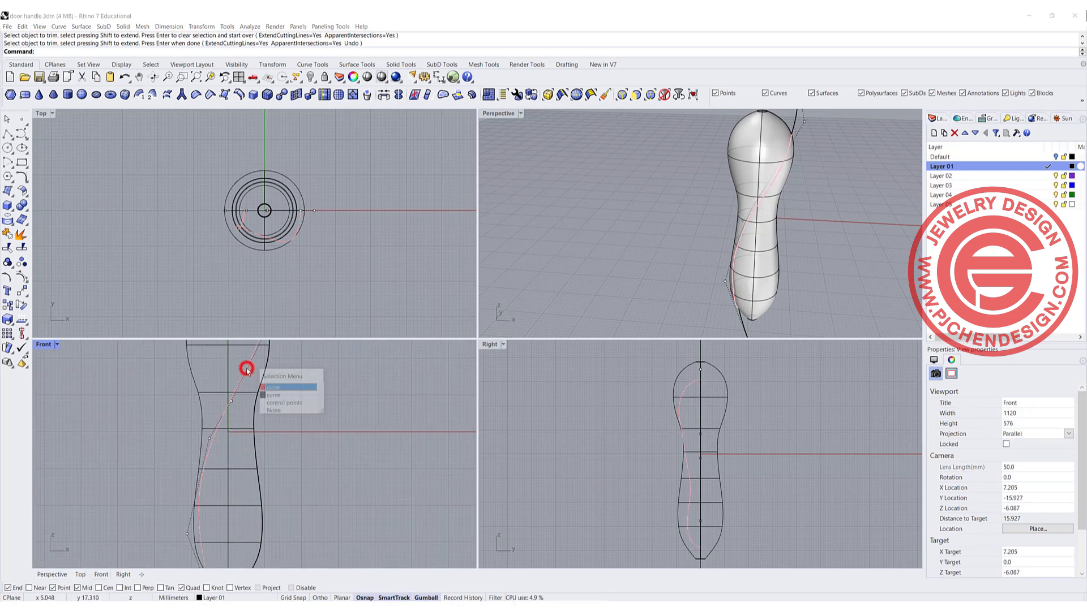
pyautogui.click(286, 387)
pyautogui.scroll(-3, 184, 263)
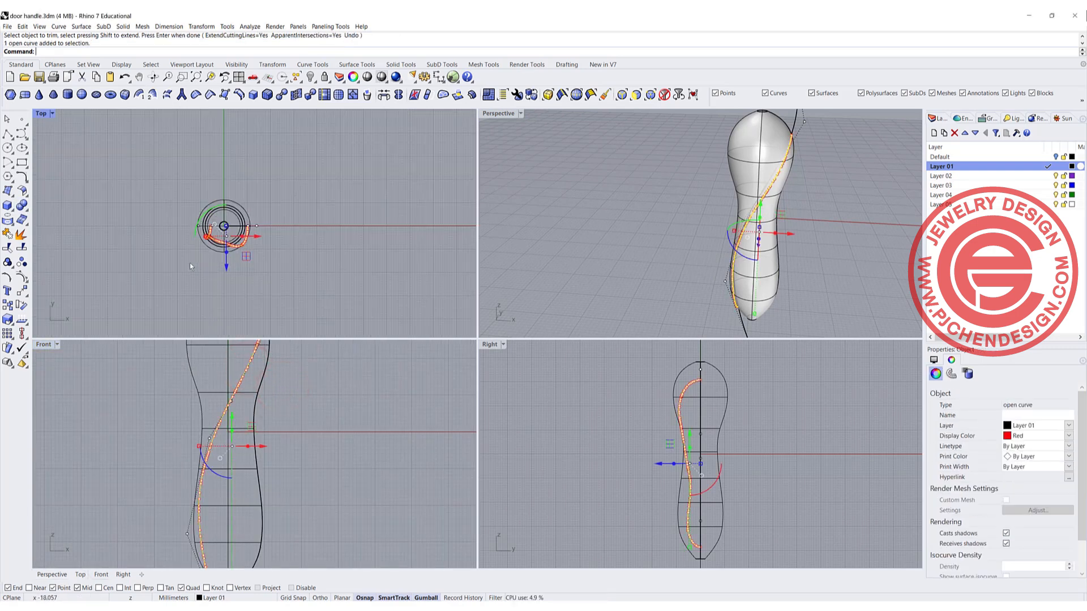
pyautogui.click(7, 207)
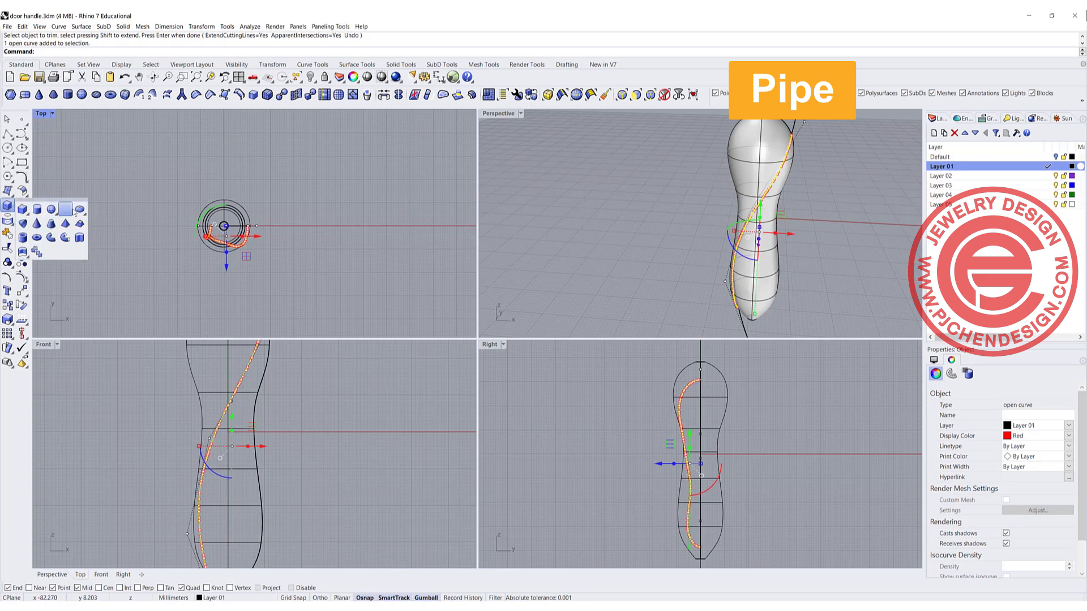
pyautogui.click(66, 237)
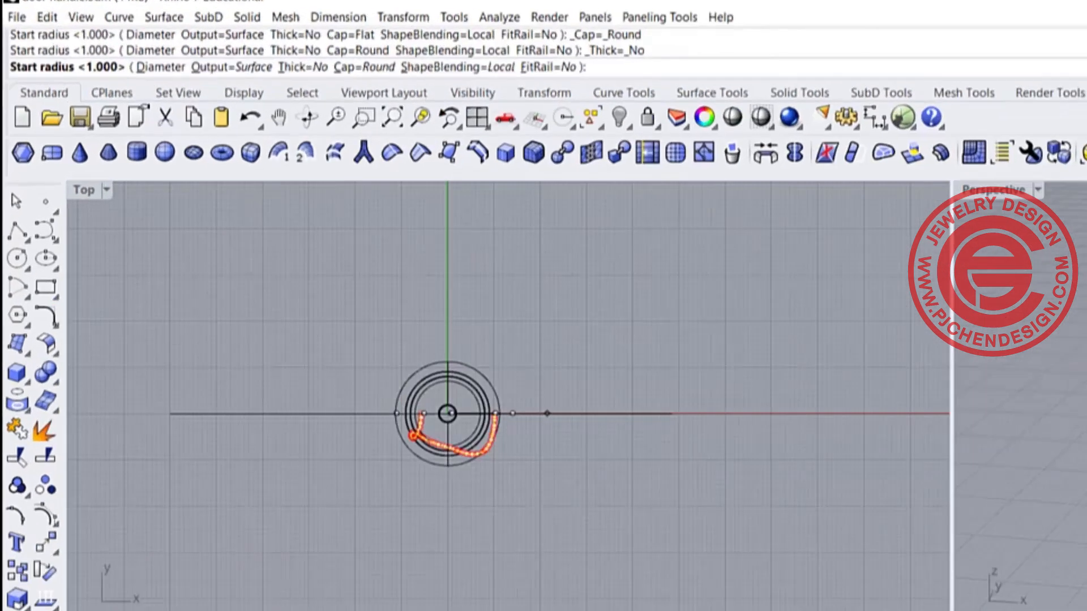
pyautogui.press('Return')
pyautogui.press('Return')
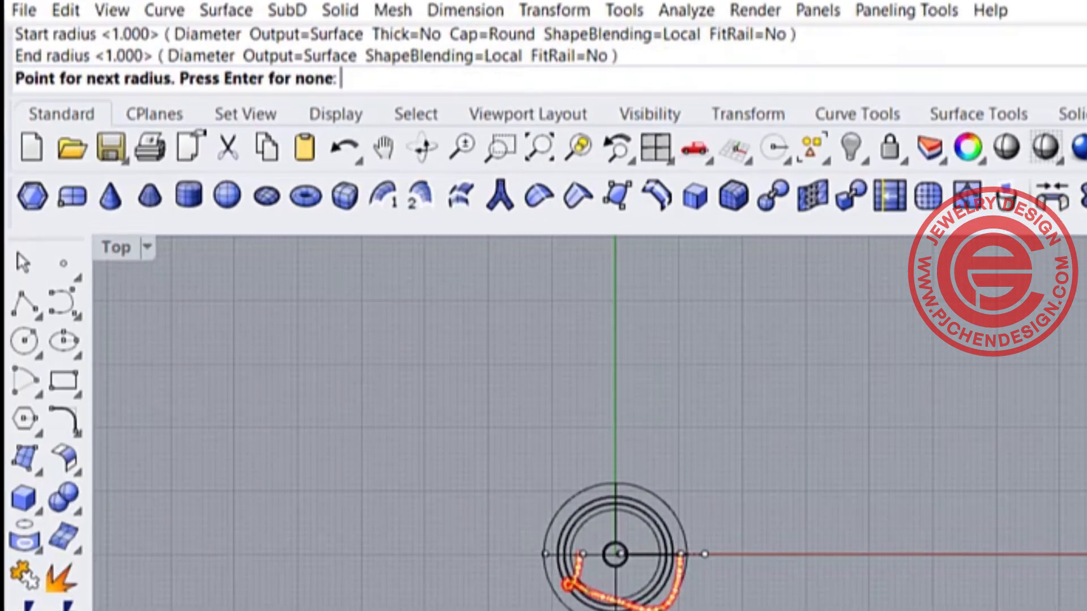
pyautogui.press('Return')
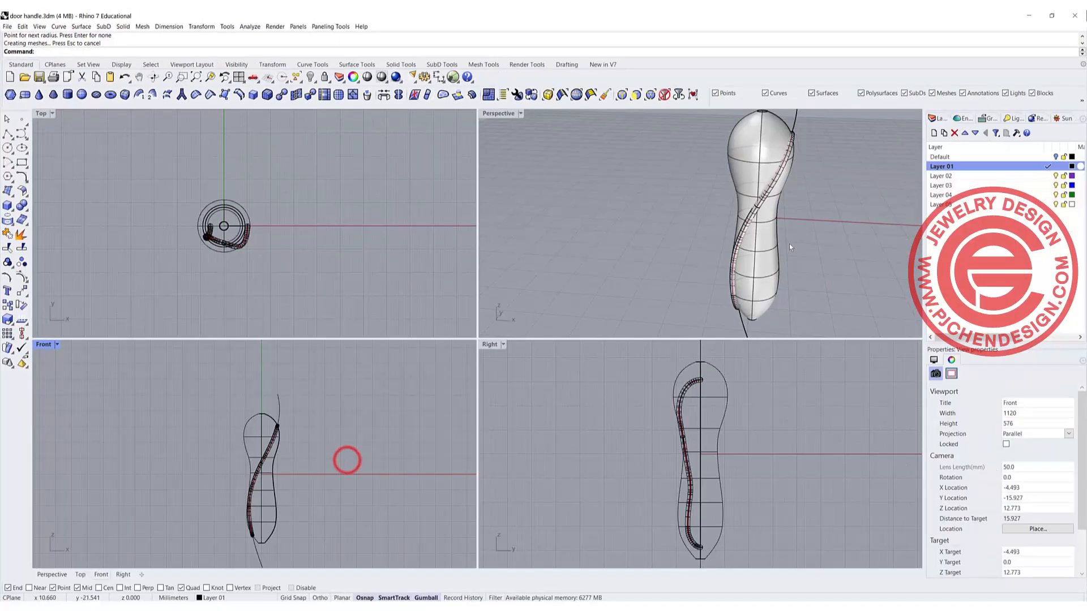
# Hide the revolved handle surface in the Perspective view, keeping the pipe and curves displayed.
pyautogui.moveTo(791, 247); pyautogui.dragTo(812, 247, button='right')
pyautogui.doubleClick(498, 113)
pyautogui.moveTo(509, 147); pyautogui.dragTo(552, 238, button='right')
pyautogui.click(560, 226)
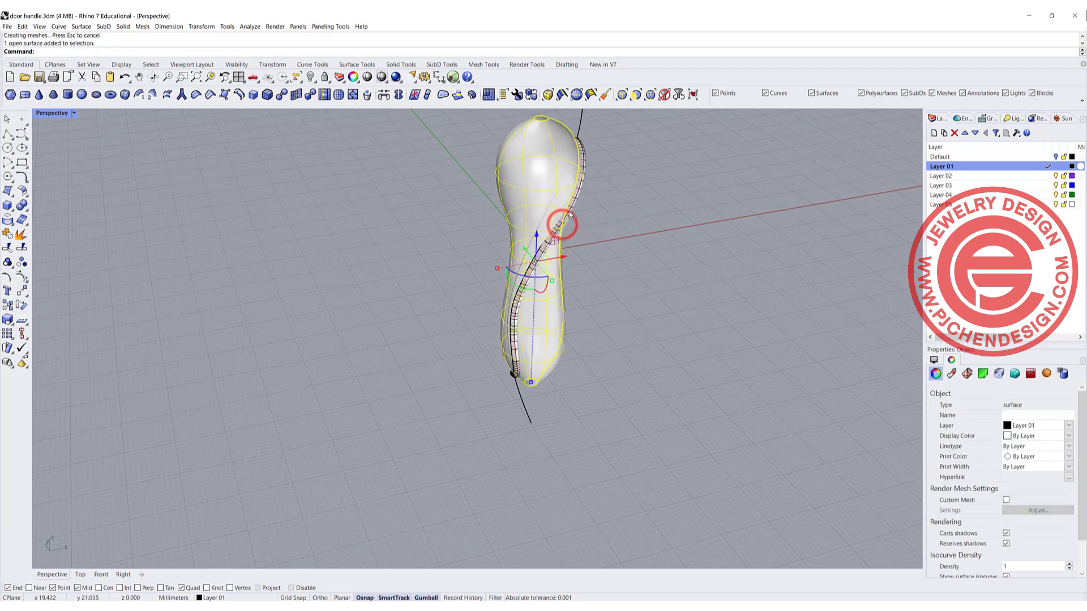
pyautogui.click(310, 77)
# Delete the pipe and hide the original diagonal curve, leaving only the red projected curve.
pyautogui.click(585, 178)
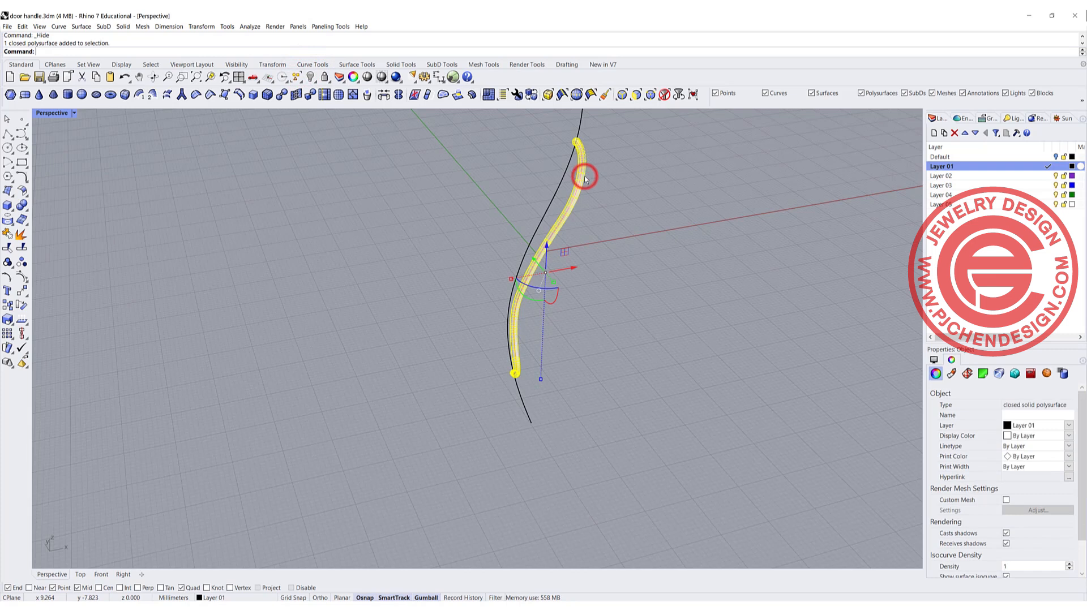
pyautogui.press('Delete')
pyautogui.click(578, 122)
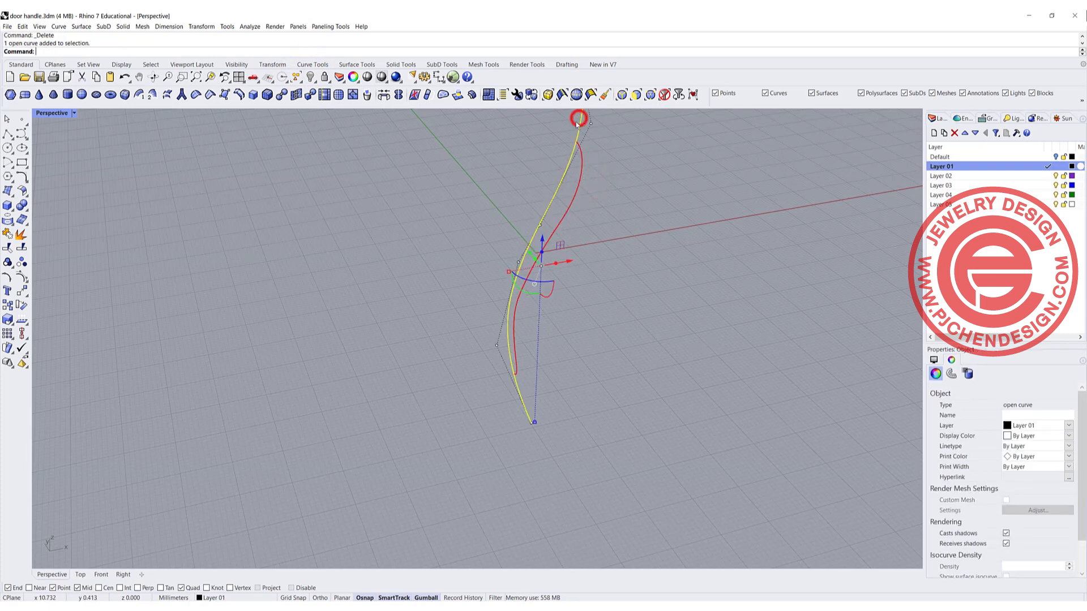
pyautogui.click(310, 77)
pyautogui.scroll(-2, 565, 217)
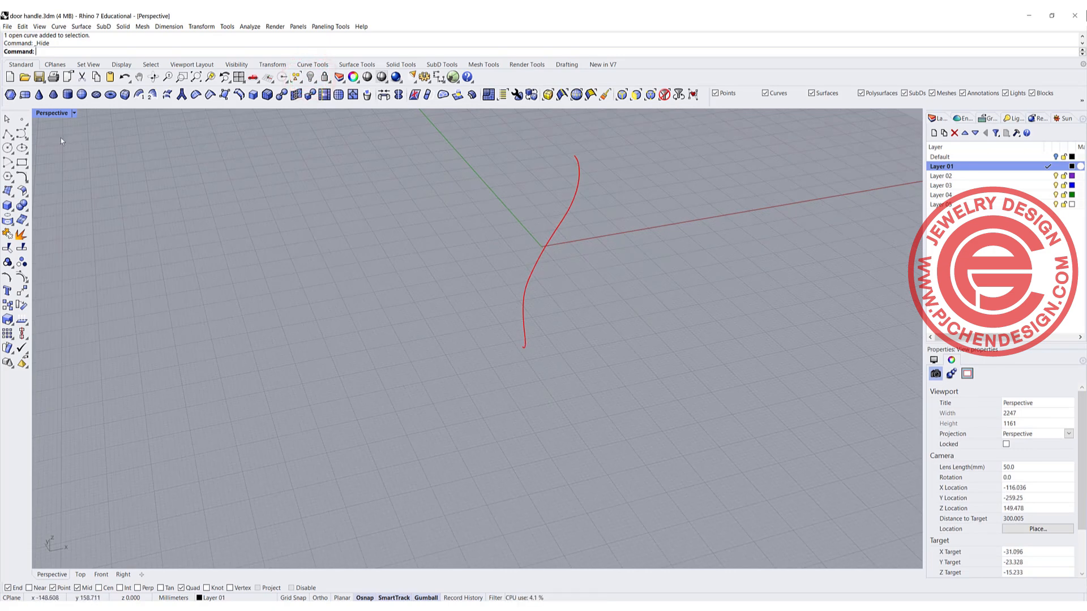
# Draw a six-sided inscribed polygon centered on the red curve's upper end in the Front view, about 0.7 mm radius with a corner pointing straight up.
pyautogui.click(8, 176)
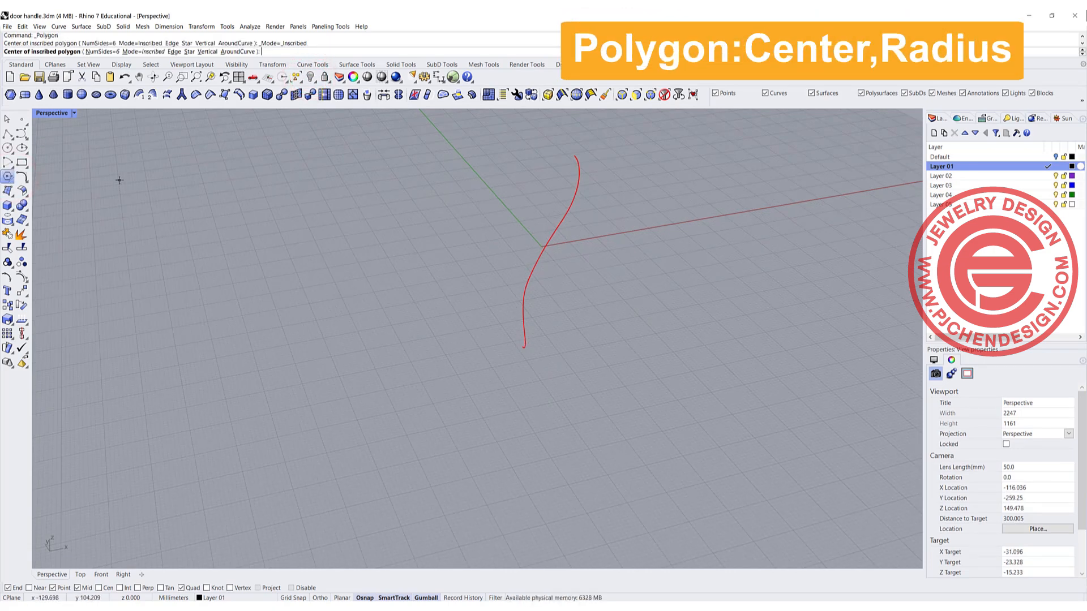
pyautogui.click(575, 152)
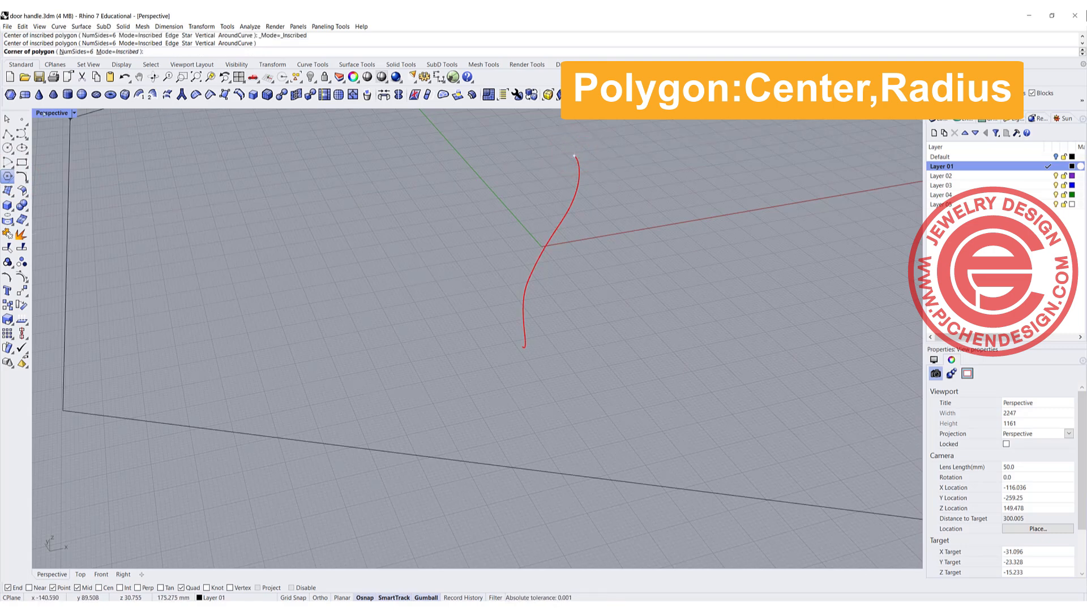
pyautogui.doubleClick(44, 113)
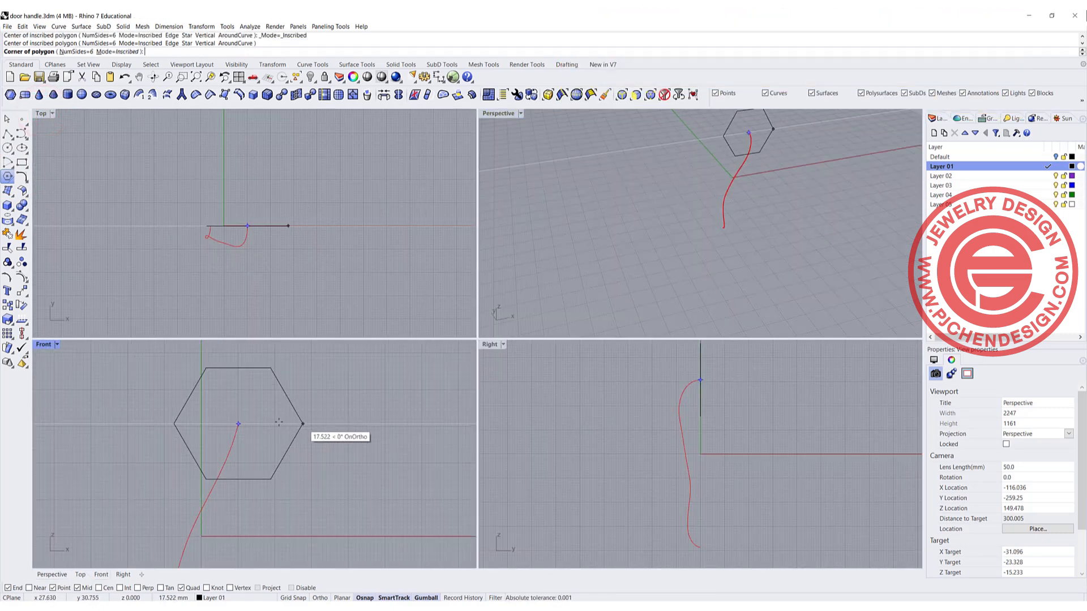
pyautogui.scroll(14, 255, 418)
pyautogui.moveTo(169, 429); pyautogui.dragTo(370, 409, button='right')
pyautogui.scroll(5, 335, 409)
pyautogui.press('F8')
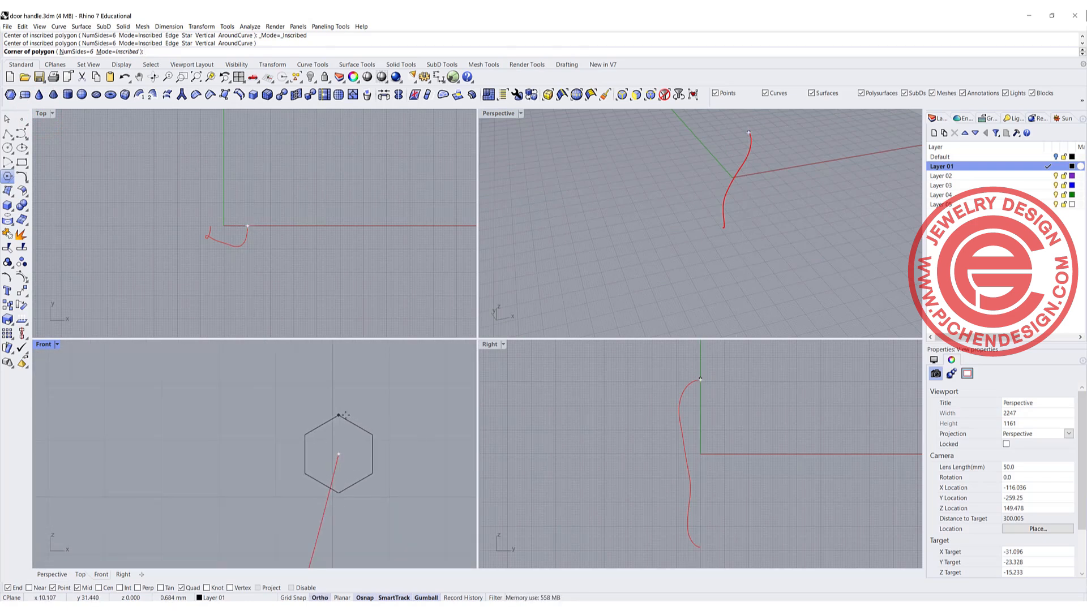
pyautogui.click(345, 415)
pyautogui.scroll(5, 660, 375)
pyautogui.click(608, 360)
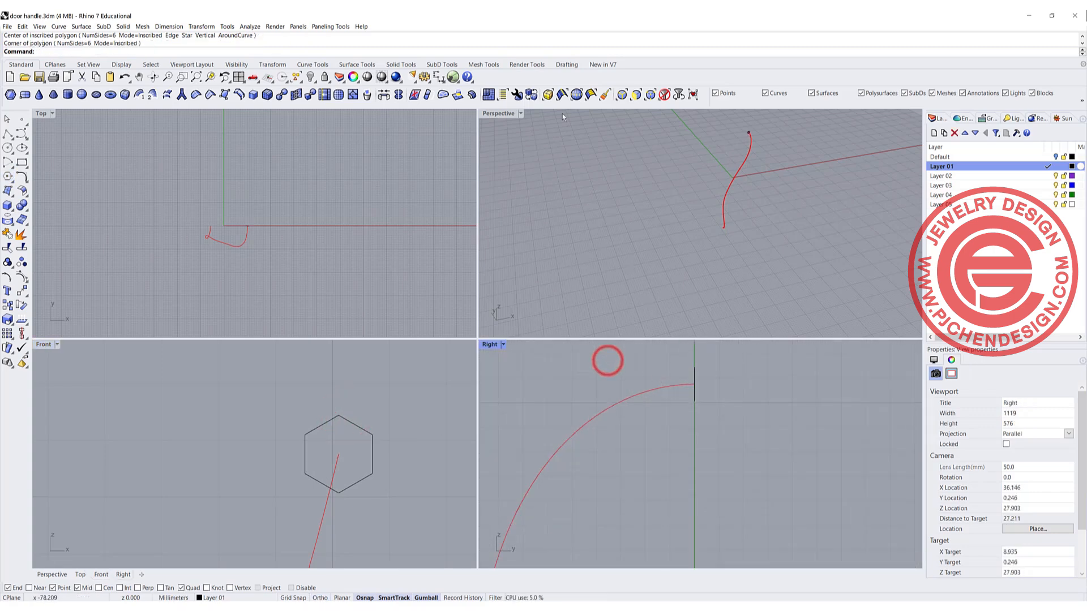
# Sweep the hexagon along the red curve with Sweep 1 Rail, keeping the default seam and sweep options.
pyautogui.doubleClick(504, 113)
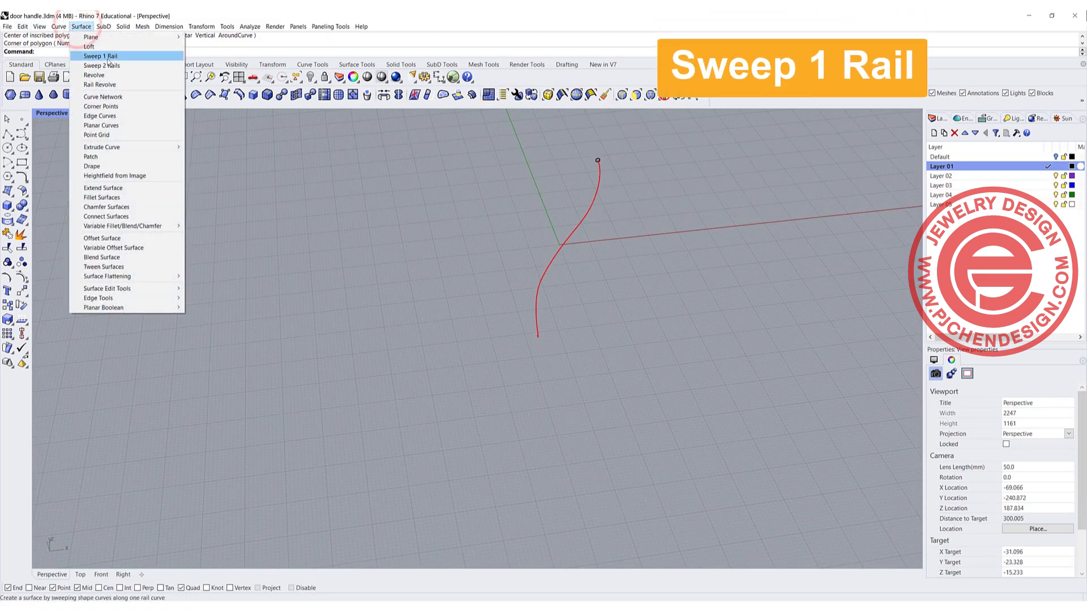
pyautogui.click(108, 56)
pyautogui.click(602, 179)
pyautogui.click(599, 160)
pyautogui.press('Return')
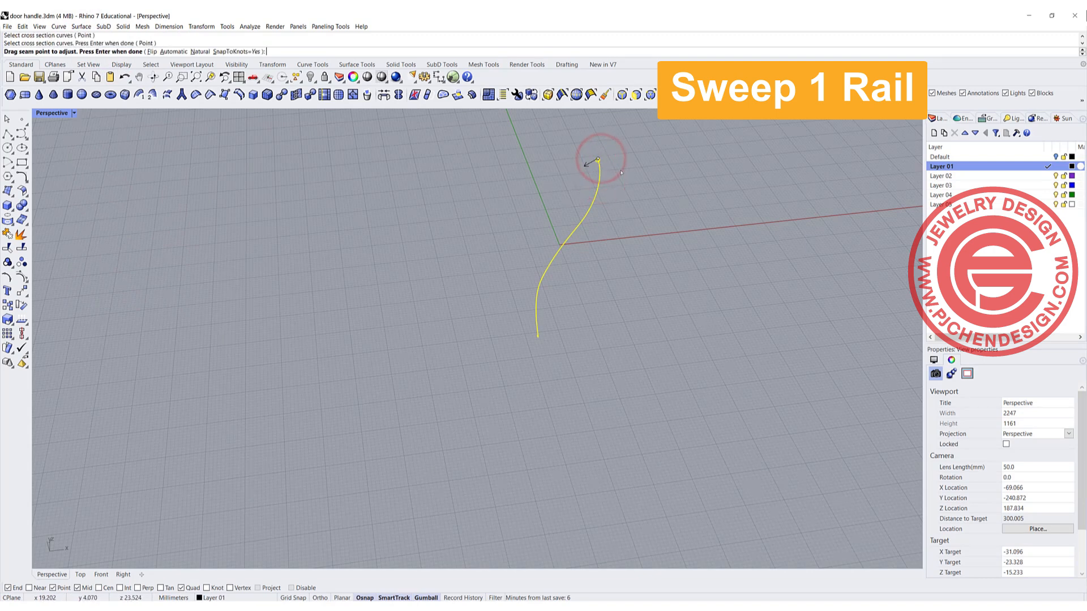
pyautogui.press('Return')
pyautogui.press('Return')
# Set the Perspective viewport to the Rendered display mode and inspect the swept strand up close.
pyautogui.scroll(7, 558, 243)
pyautogui.moveTo(555, 240); pyautogui.dragTo(680, 286, button='right')
pyautogui.scroll(-5, 584, 250)
pyautogui.keyDown('shift'); pyautogui.moveTo(450, 210); pyautogui.dragTo(358, 280, button='right'); pyautogui.keyUp('shift')
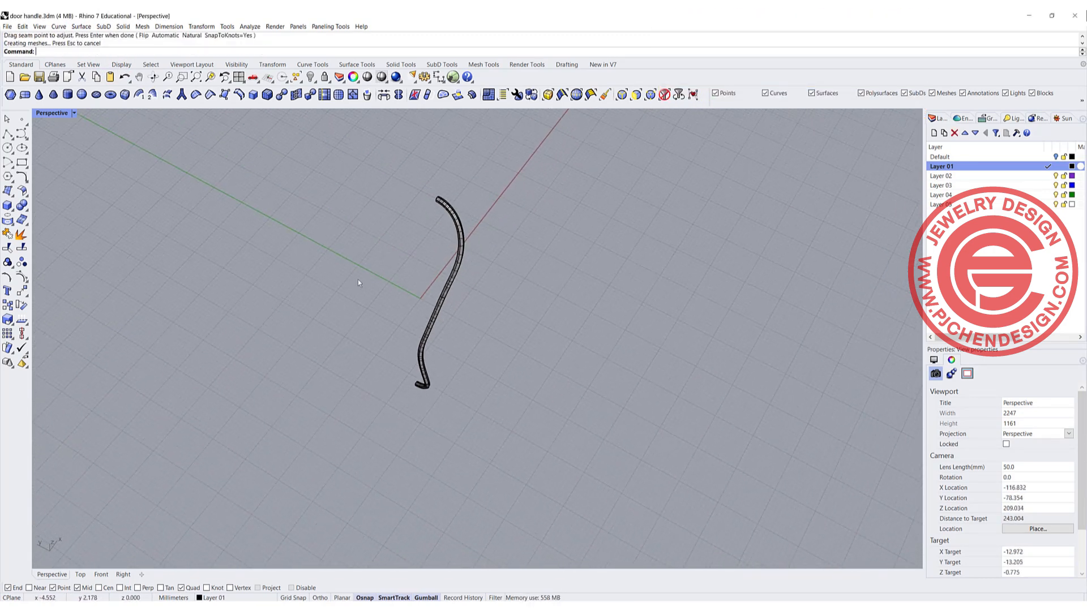
pyautogui.click(73, 113)
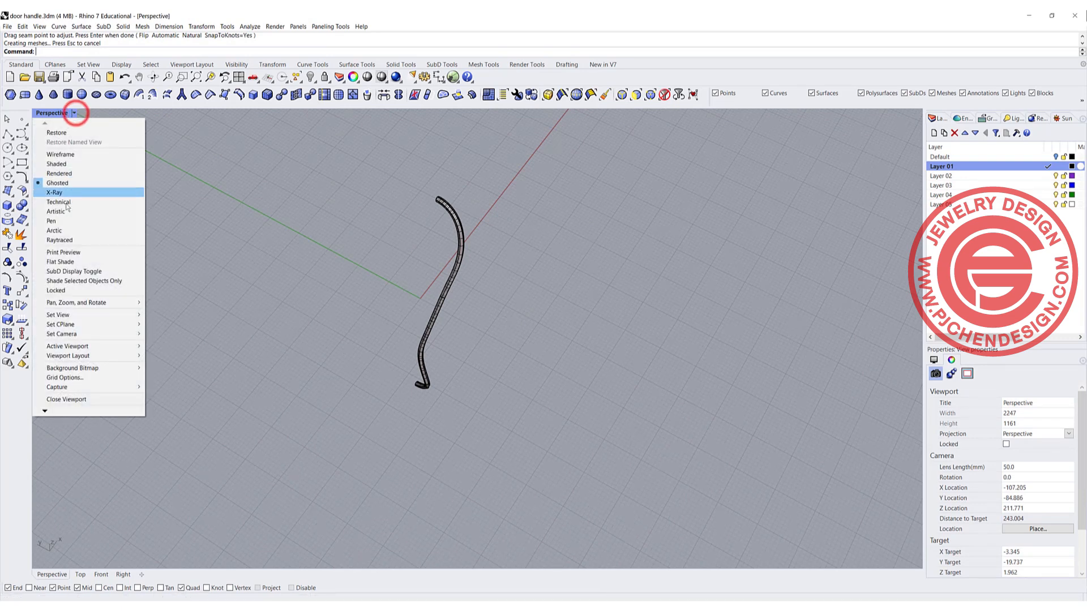
pyautogui.click(65, 172)
pyautogui.moveTo(494, 314); pyautogui.dragTo(472, 286, button='right')
pyautogui.scroll(5, 464, 278)
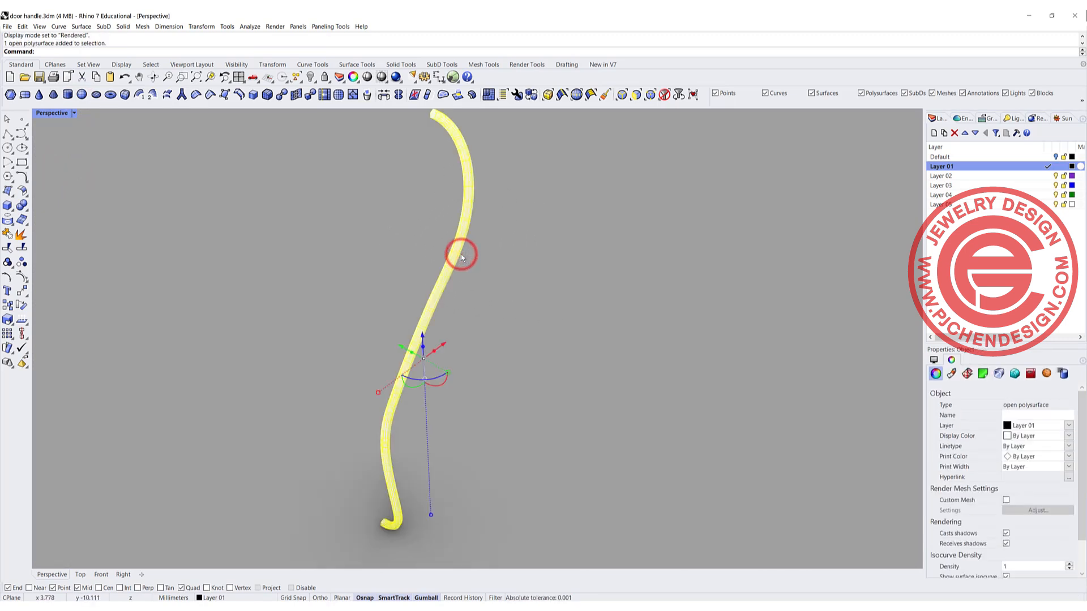
# Delete the swept strand and scale the hexagon profile up uniformly to about 1.5 times its size.
pyautogui.press('Delete')
pyautogui.scroll(-5, 456, 252)
pyautogui.scroll(12, 440, 178)
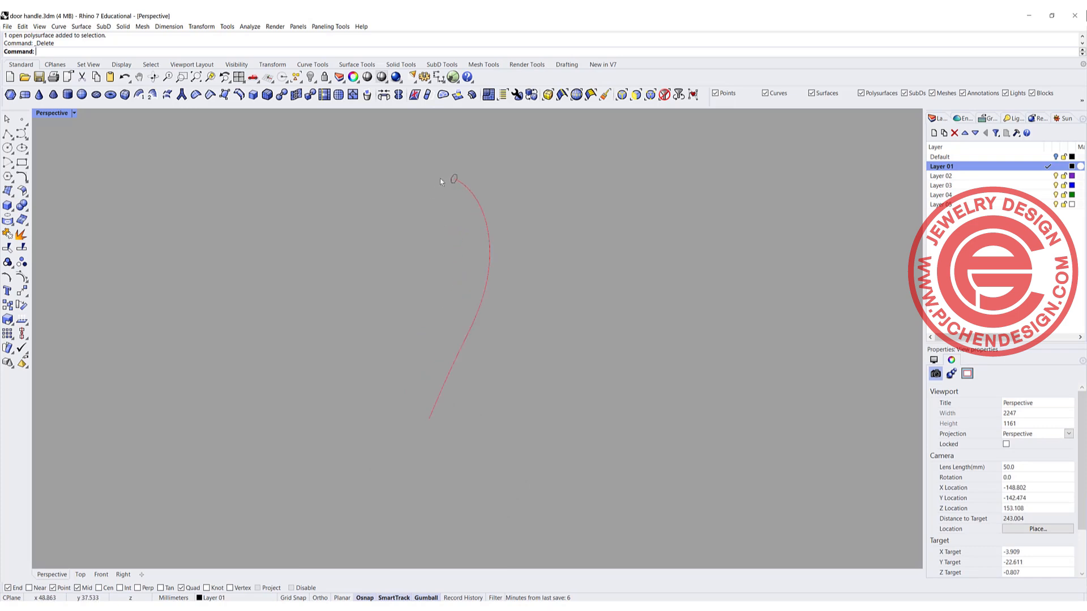
pyautogui.click(463, 187)
pyautogui.scroll(5, 481, 187)
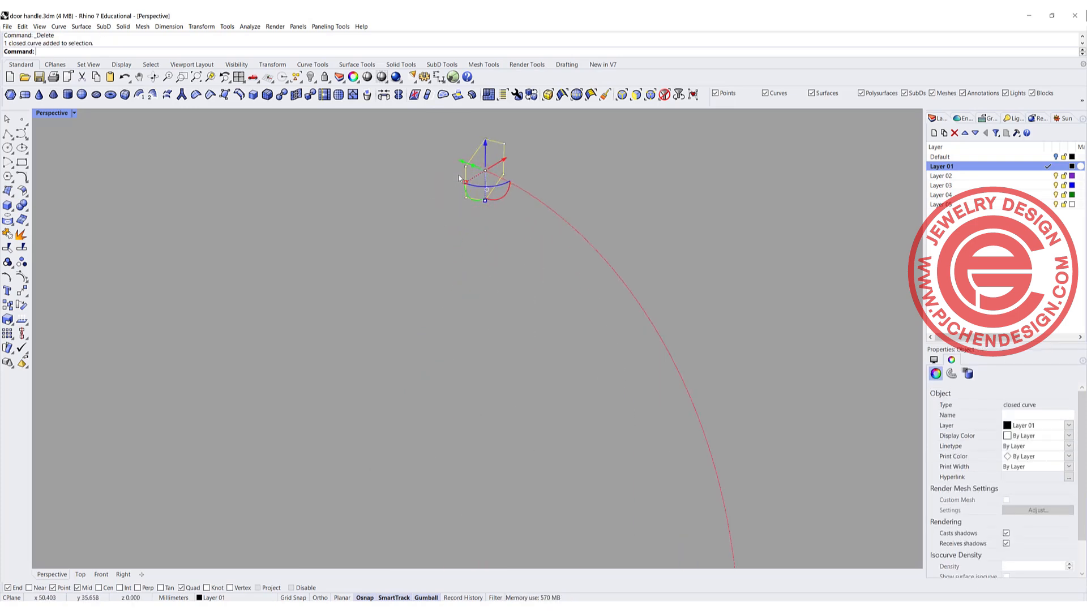
pyautogui.moveTo(493, 220); pyautogui.dragTo(491, 244)
pyautogui.click(550, 277)
pyautogui.scroll(-15, 573, 277)
# Sweep the enlarged hexagon along the red curve with Sweep 1 Rail, using Freeform frame style and unchanged cross sections.
pyautogui.click(139, 94)
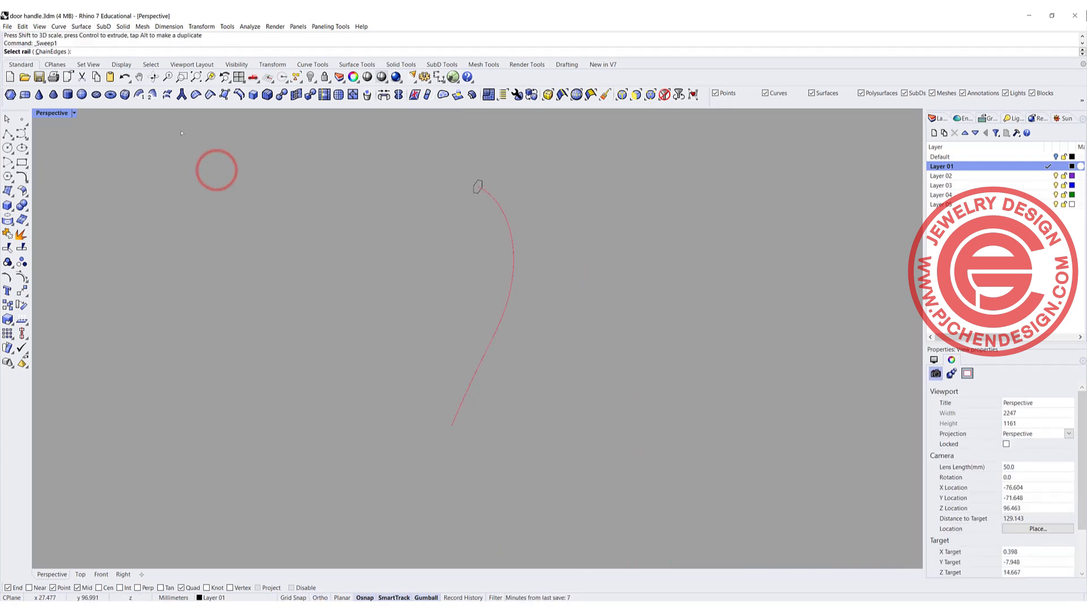
pyautogui.click(81, 27)
pyautogui.click(101, 56)
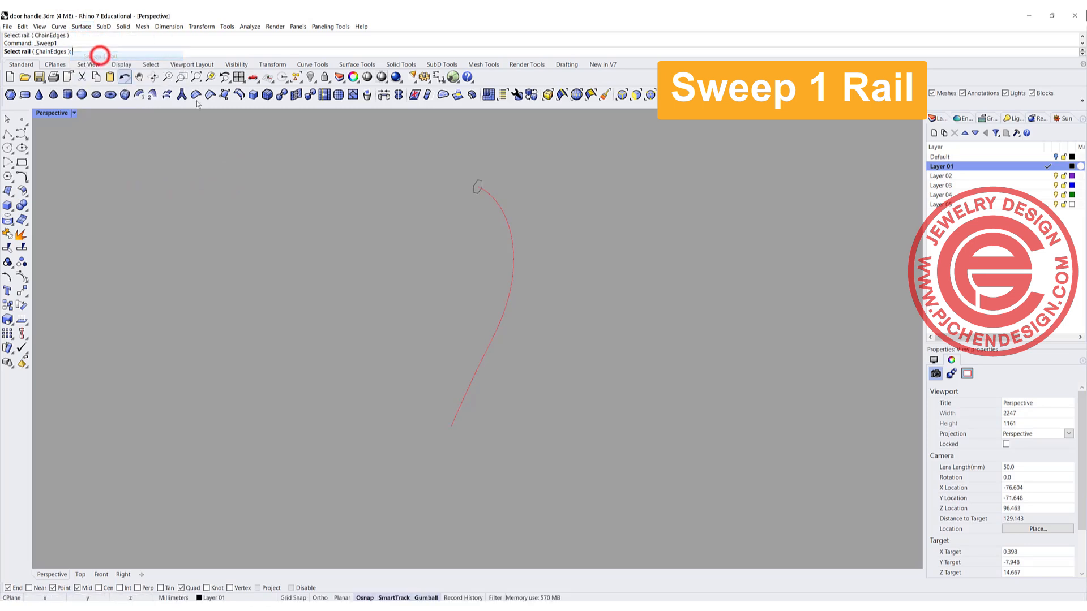
pyautogui.click(490, 195)
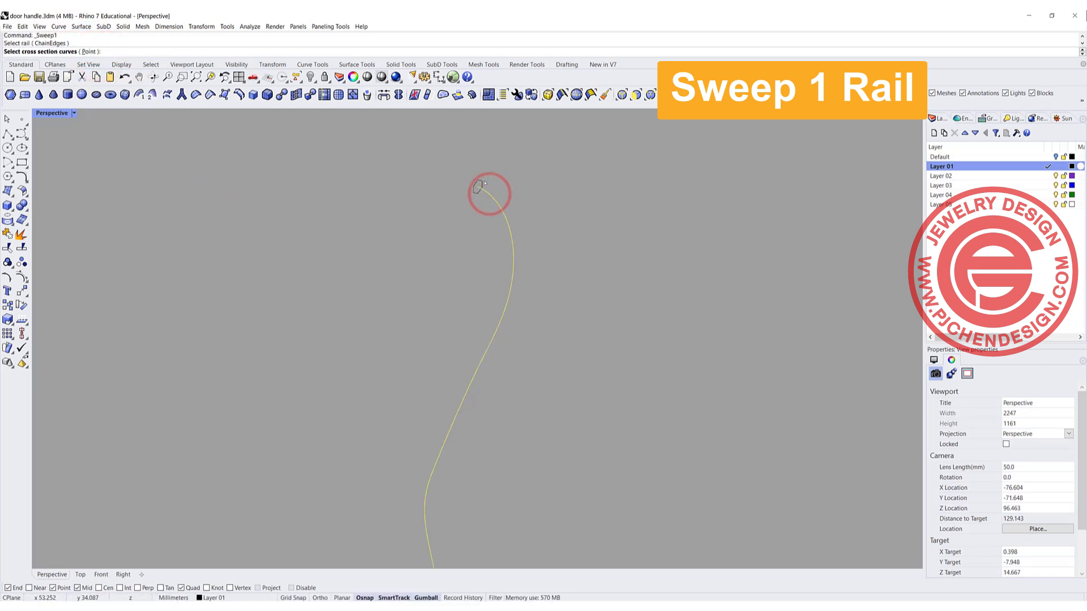
pyautogui.click(480, 183)
pyautogui.press('Return')
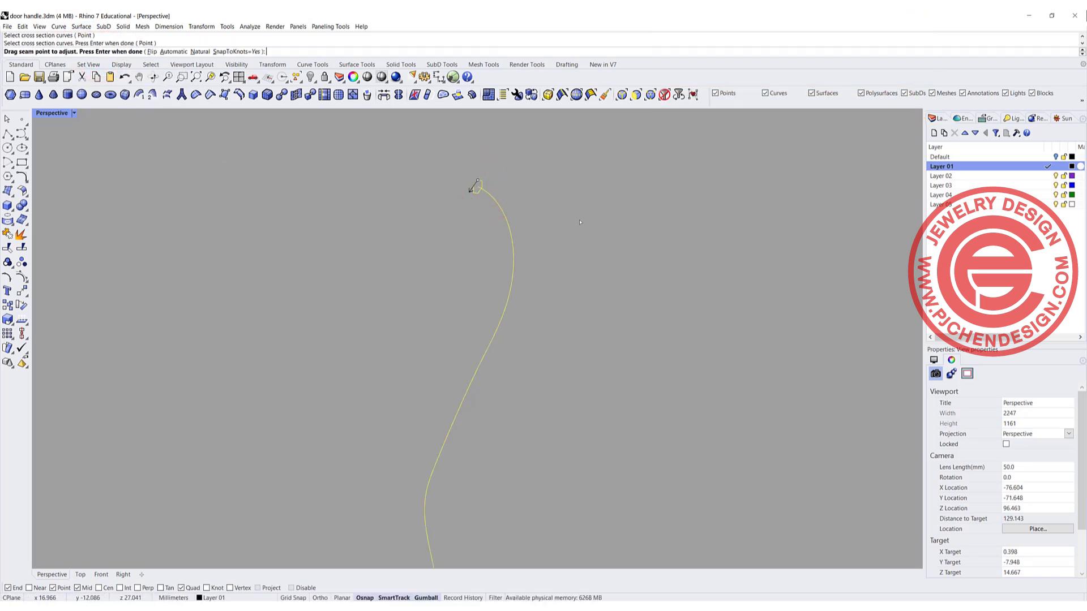
pyautogui.press('Return')
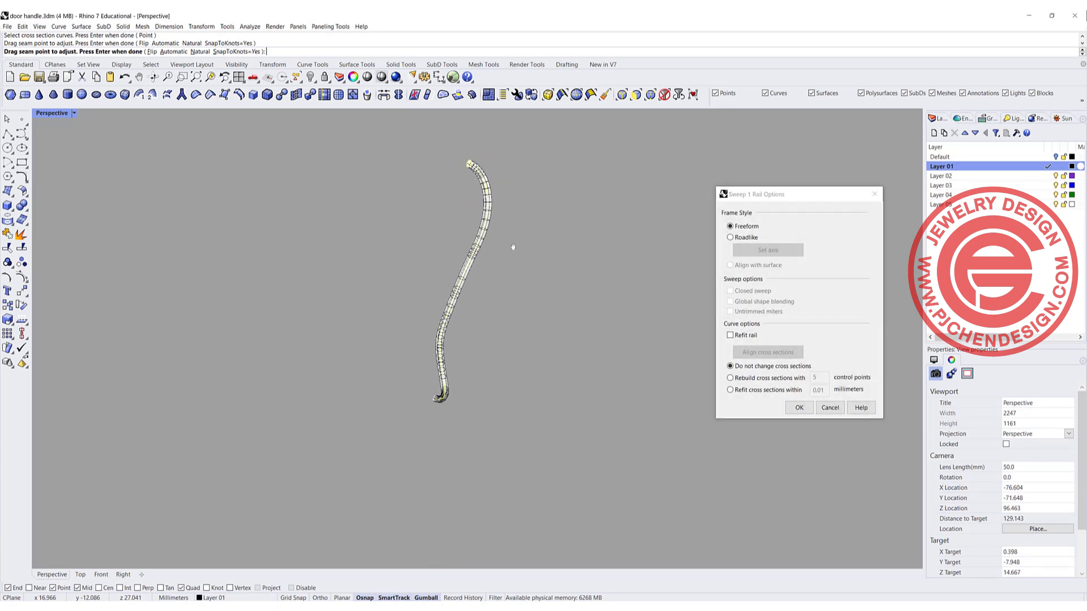
pyautogui.click(798, 408)
pyautogui.moveTo(668, 351); pyautogui.dragTo(486, 271, button='right')
pyautogui.scroll(3, 486, 270)
pyautogui.scroll(2, 485, 266)
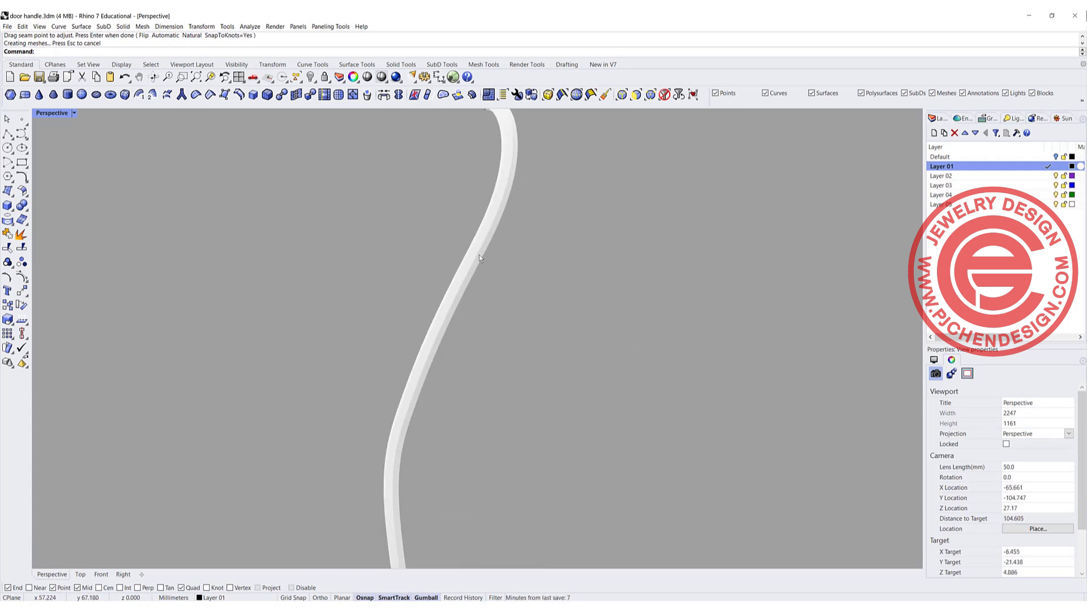
# Delete the strand swept from the enlarged hexagon, keeping its profile and the red rail curve.
pyautogui.scroll(-4, 479, 252)
pyautogui.moveTo(470, 391); pyautogui.dragTo(499, 399, button='right')
pyautogui.click(459, 267)
pyautogui.press('Delete')
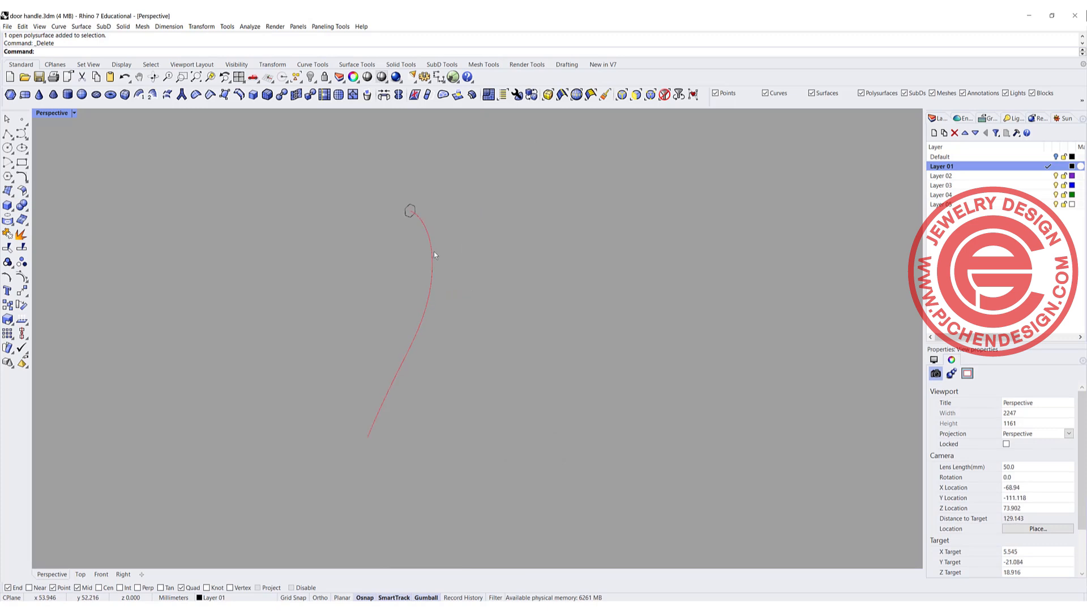
# Rebuild the red rail curve with 24 points and degree 3, deleting the input and preserving end tangent directions.
pyautogui.click(434, 256)
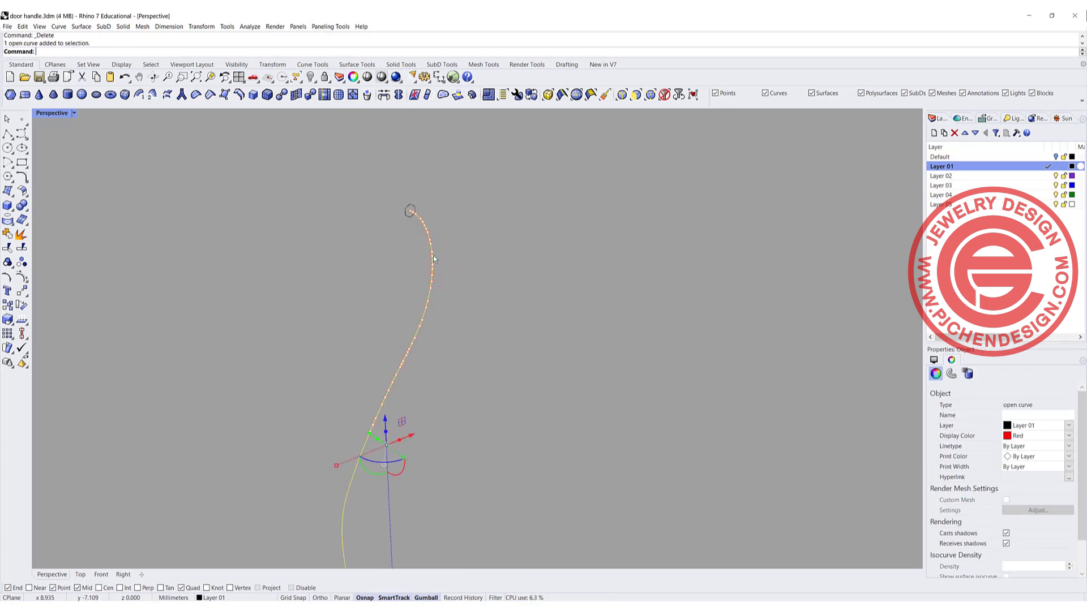
pyautogui.moveTo(433, 256); pyautogui.dragTo(433, 309, button='right')
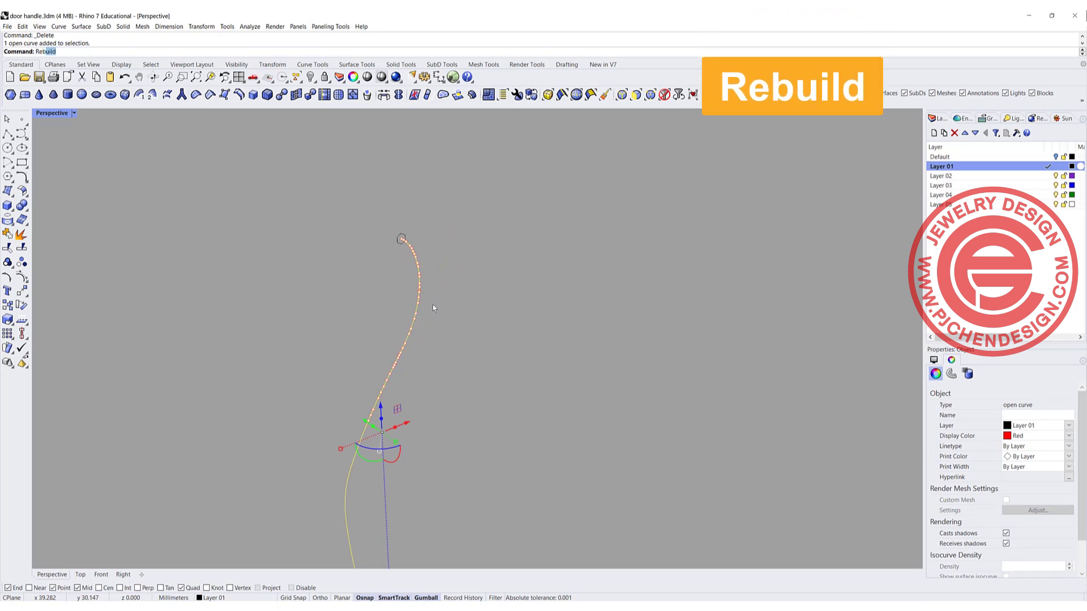
pyautogui.press('Return')
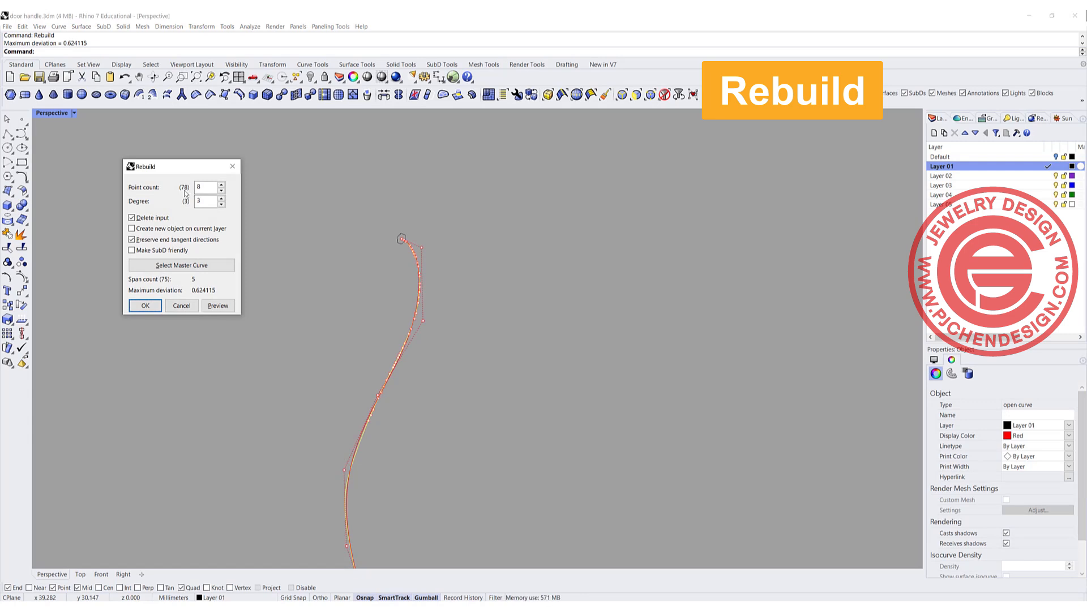
pyautogui.doubleClick(203, 187)
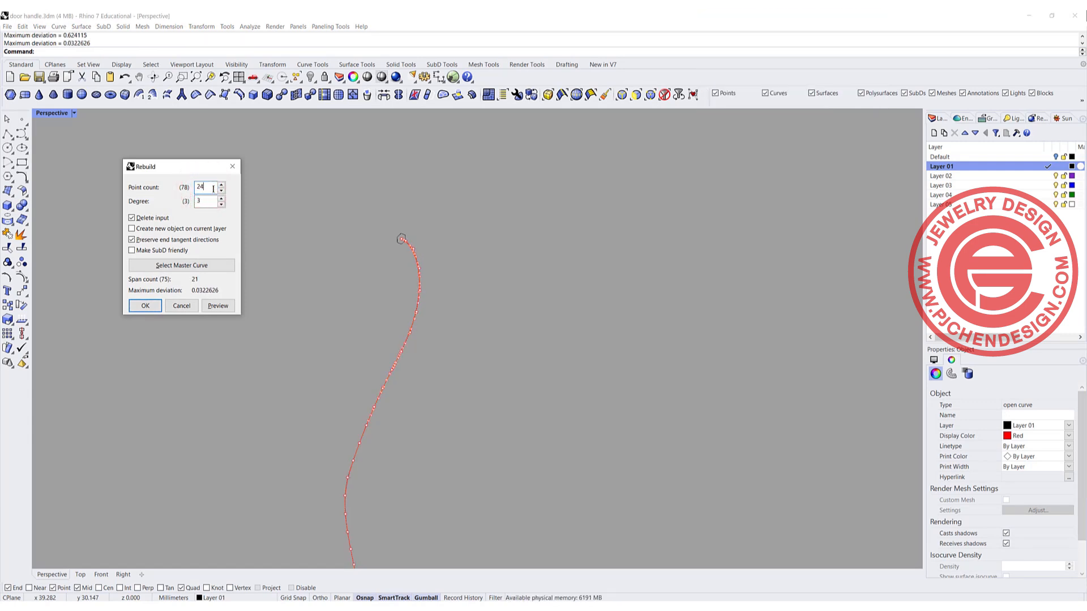
pyautogui.click(142, 307)
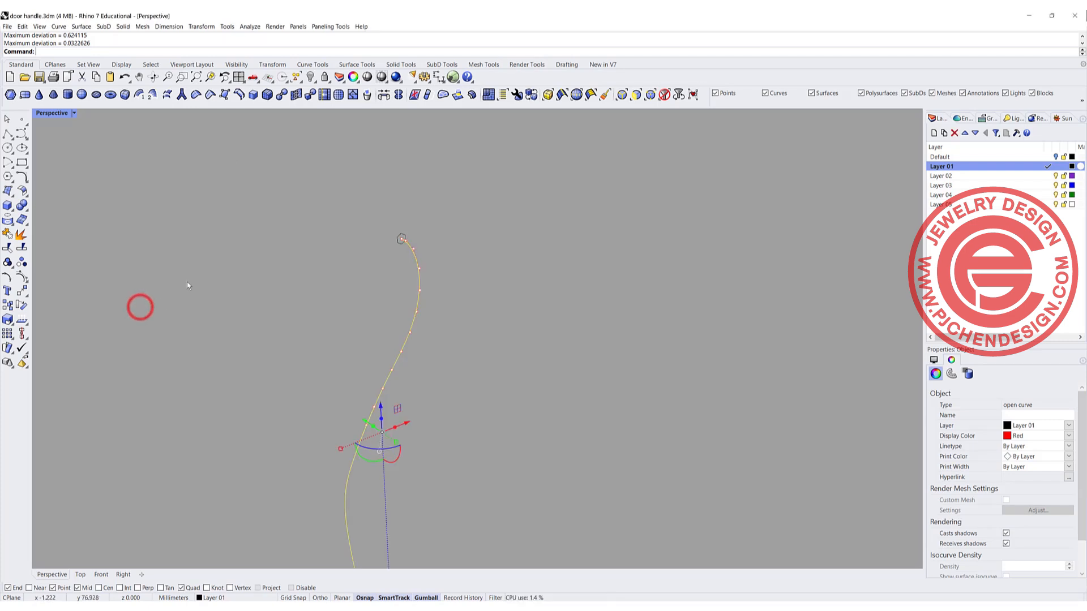
pyautogui.doubleClick(44, 115)
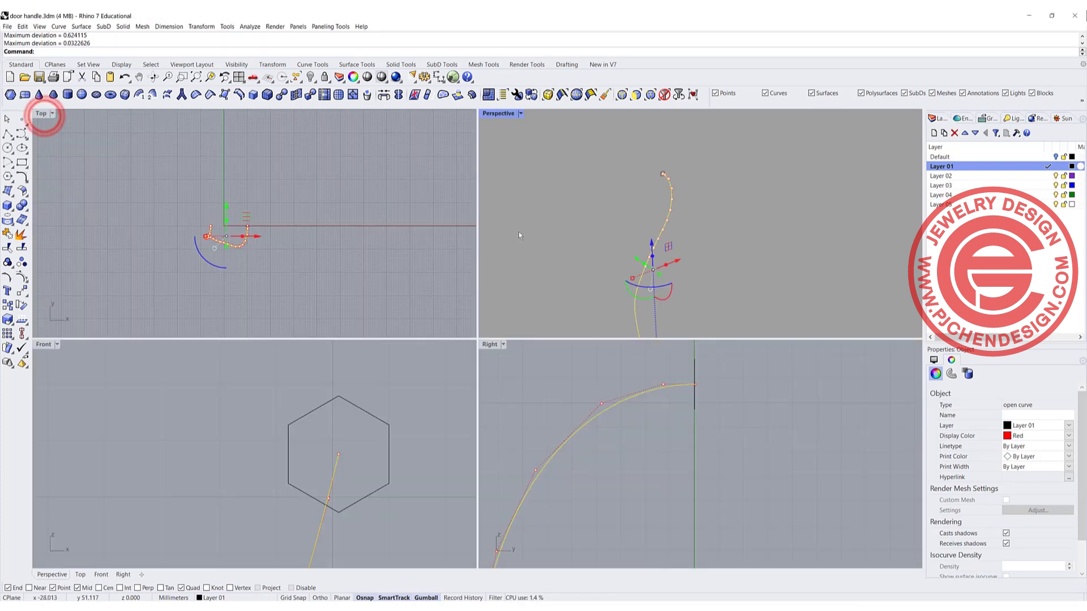
# Set the Perspective view to Ghosted display and maximize it around the rebuilt red curve.
pyautogui.click(521, 114)
pyautogui.click(515, 183)
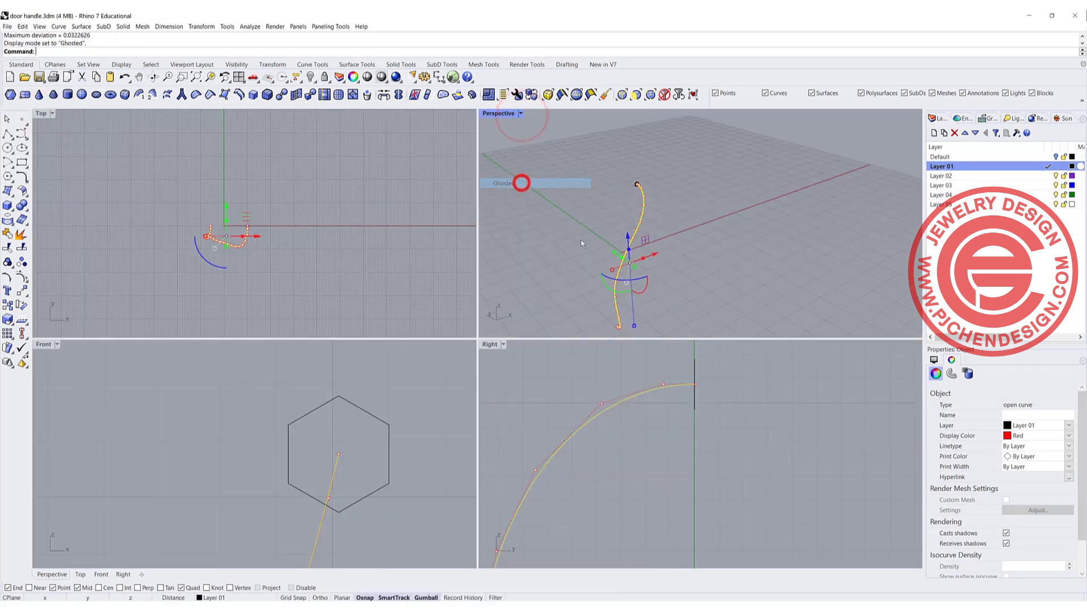
pyautogui.doubleClick(507, 113)
pyautogui.scroll(6, 402, 281)
pyautogui.moveTo(403, 282); pyautogui.dragTo(364, 306, button='right')
# Smooth the red curve in X, Y and Z with fixed boundaries, world coordinates and a smooth factor of about 0.0227.
pyautogui.press('Return')
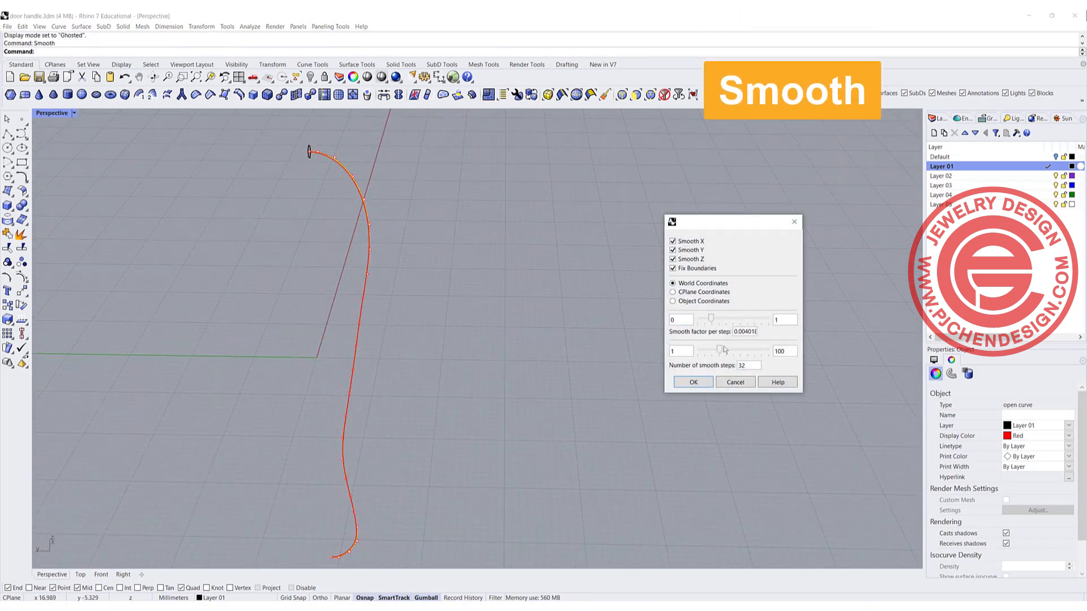
pyautogui.click(719, 322)
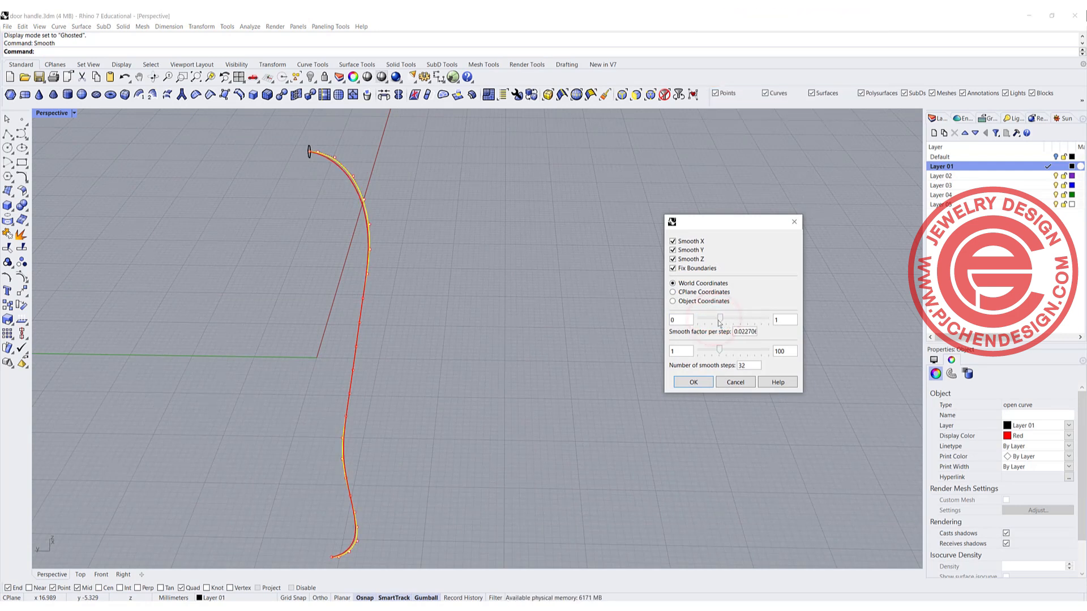
pyautogui.moveTo(720, 353); pyautogui.dragTo(716, 351)
pyautogui.click(694, 383)
# Sweep the hexagon profile along the smoothed red curve with Sweep 1 Rail.
pyautogui.moveTo(593, 336); pyautogui.dragTo(429, 302, button='right')
pyautogui.scroll(4, 394, 261)
pyautogui.scroll(-2, 394, 261)
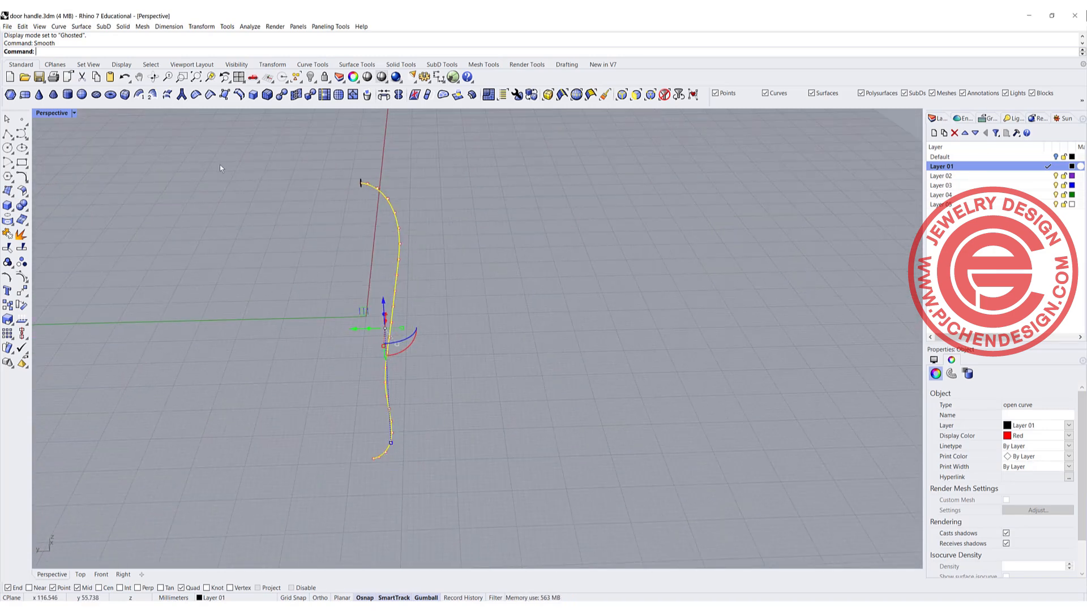
pyautogui.click(82, 27)
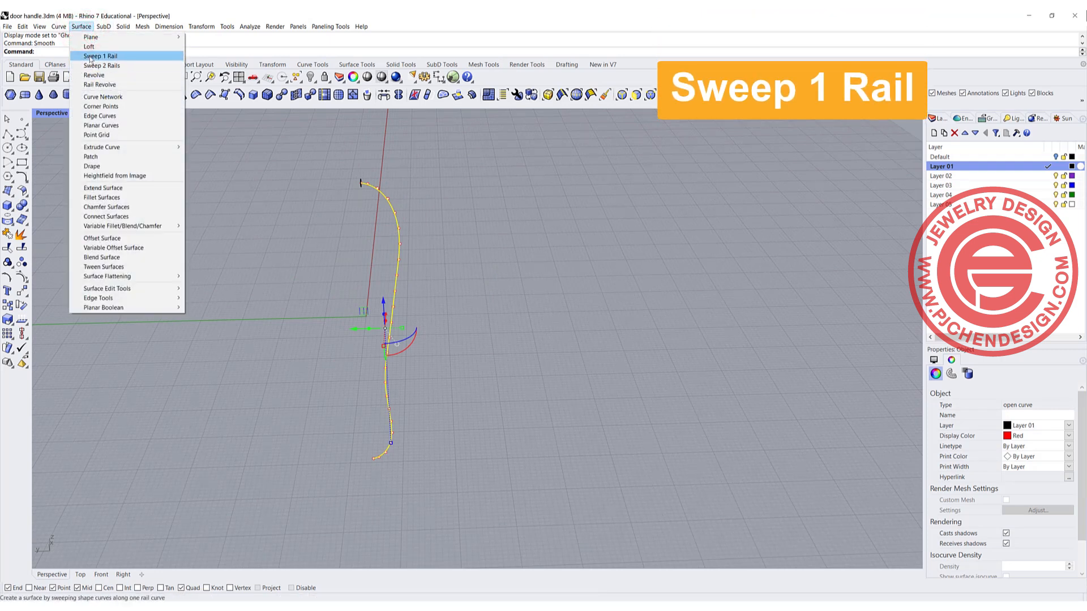
pyautogui.click(90, 57)
pyautogui.scroll(5, 360, 183)
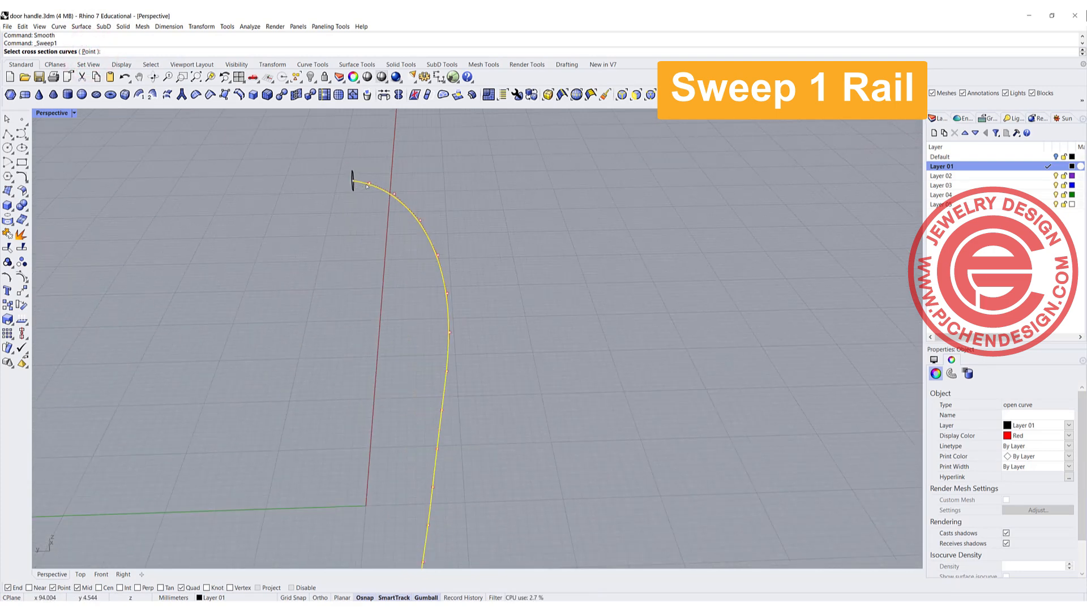
pyautogui.click(345, 191)
pyautogui.scroll(-3, 352, 221)
pyautogui.press('Return')
pyautogui.press('Return')
pyautogui.click(798, 408)
# Inspect the new strand's surface in Rendered display and return the view to Ghosted.
pyautogui.moveTo(541, 347); pyautogui.dragTo(447, 359, button='right')
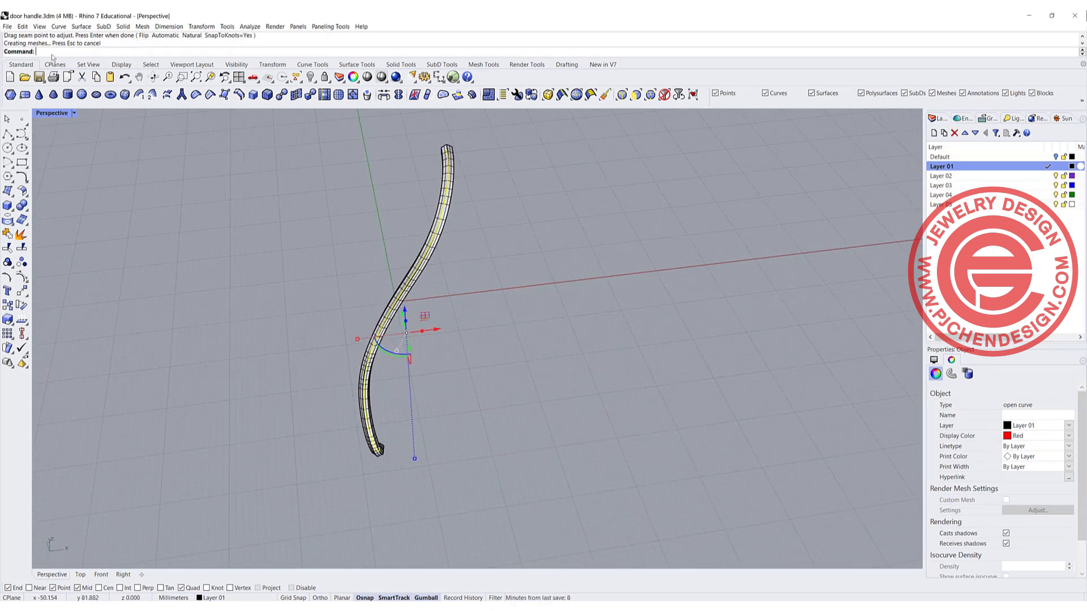
pyautogui.click(72, 113)
pyautogui.click(84, 172)
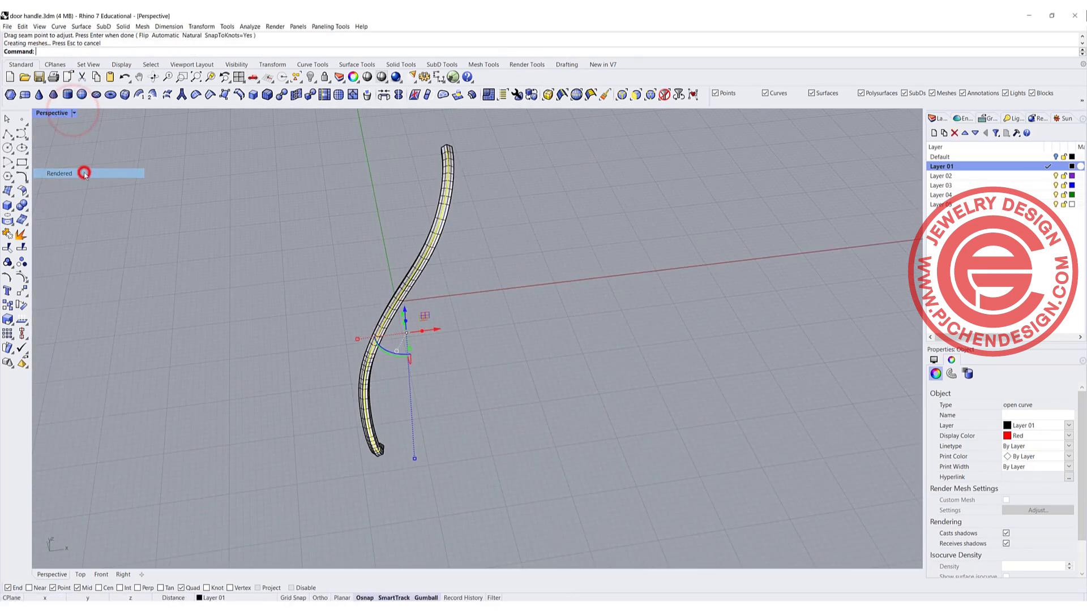
pyautogui.moveTo(217, 268); pyautogui.dragTo(376, 218, button='right')
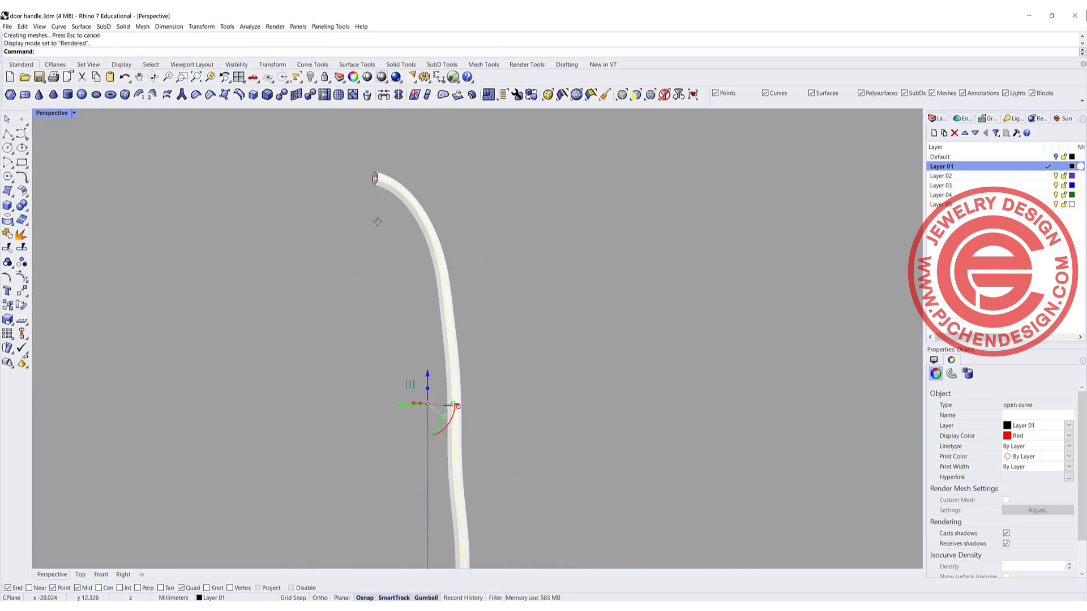
pyautogui.click(74, 113)
pyautogui.click(62, 183)
# Cap both open ends of the swept strand to make it a closed solid.
pyautogui.moveTo(385, 243); pyautogui.dragTo(478, 311, button='right')
pyautogui.scroll(7, 402, 266)
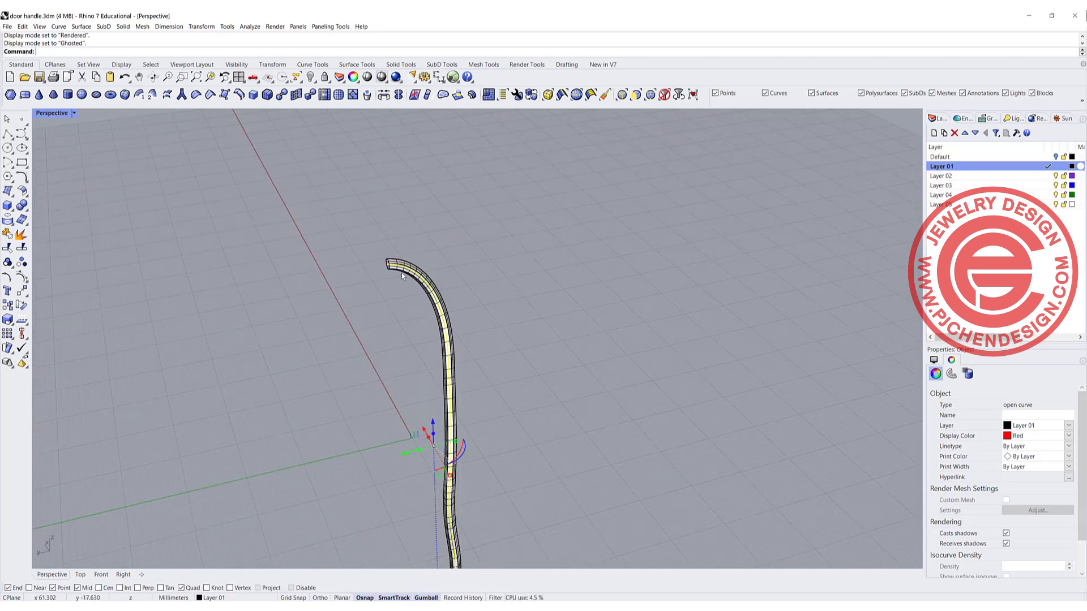
pyautogui.scroll(-7, 399, 275)
pyautogui.scroll(8, 444, 229)
pyautogui.keyDown('shift'); pyautogui.moveTo(399, 274); pyautogui.dragTo(445, 228, button='right'); pyautogui.keyUp('shift')
pyautogui.scroll(-4, 443, 229)
pyautogui.click(472, 209)
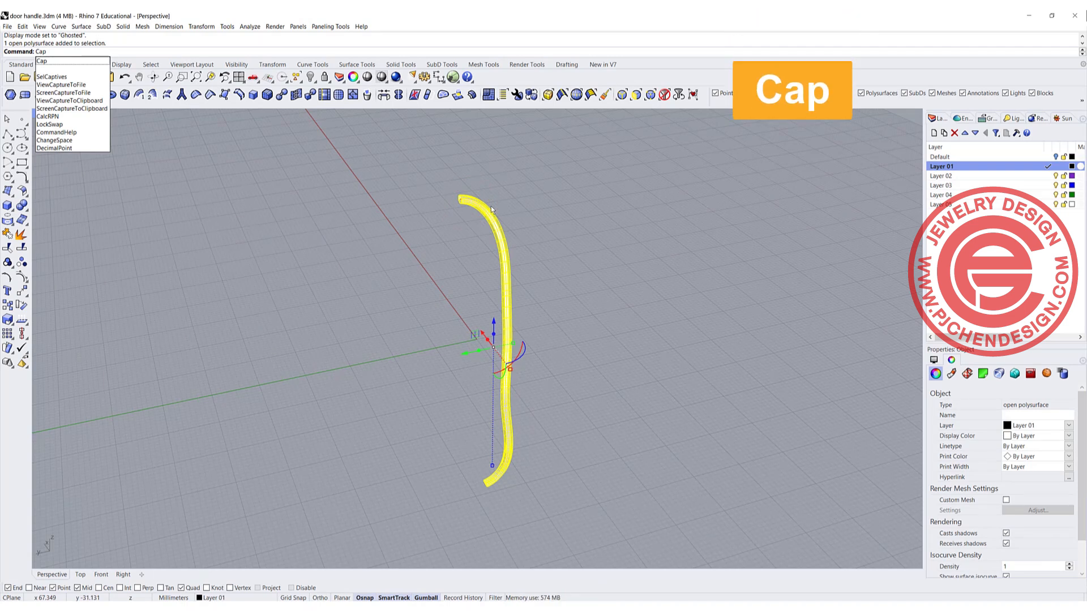
pyautogui.press('Return')
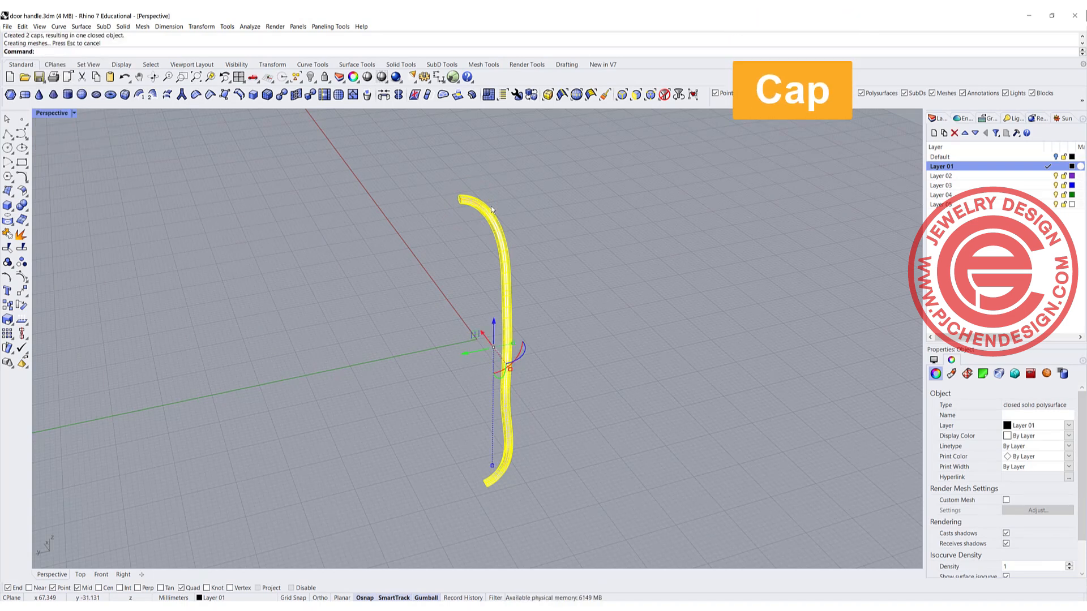
# Restore the four-view layout and set up a polar array of the strand about the origin with 6 items over 360 degrees.
pyautogui.doubleClick(52, 115)
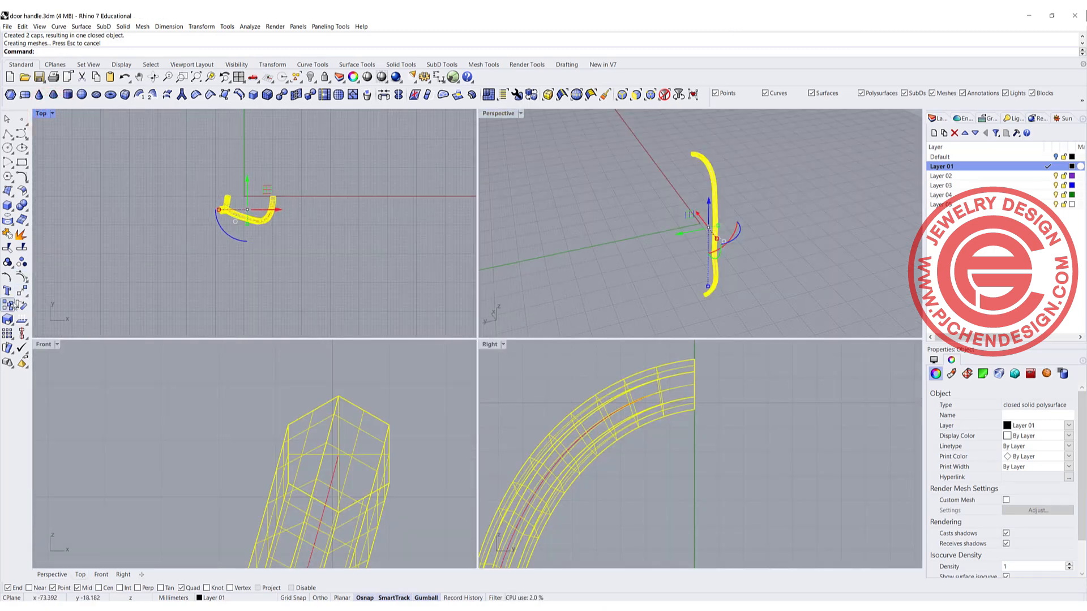
pyautogui.click(7, 333)
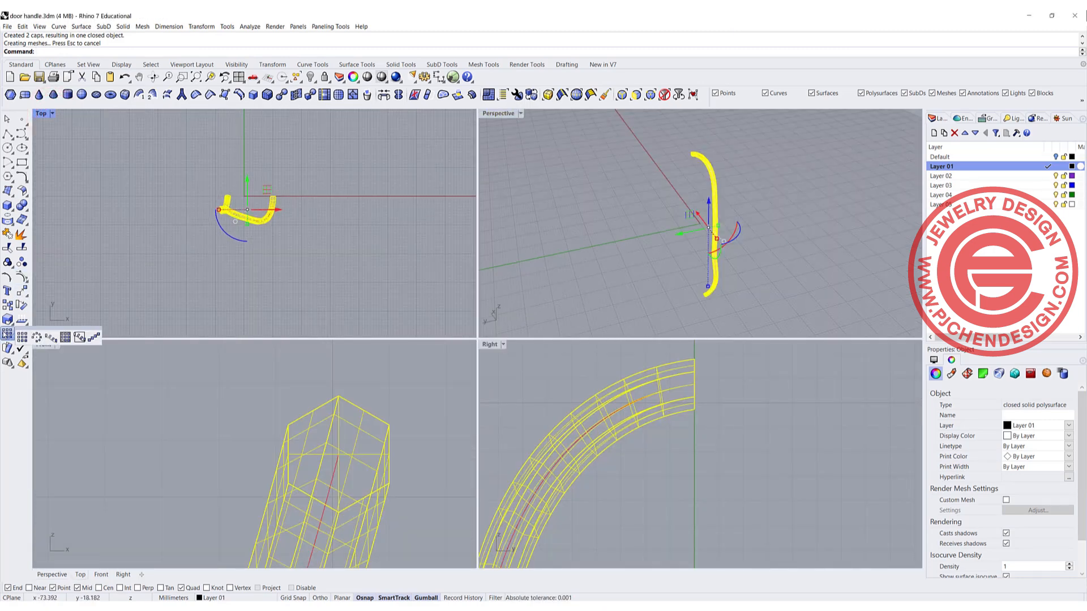
pyautogui.click(37, 337)
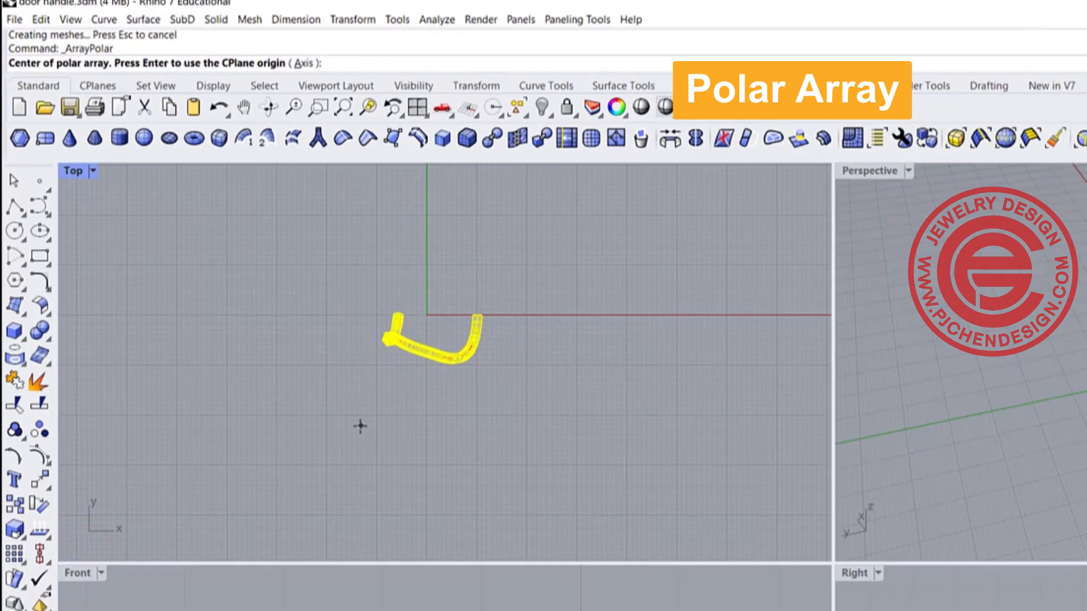
pyautogui.write('0')
pyautogui.press('Return')
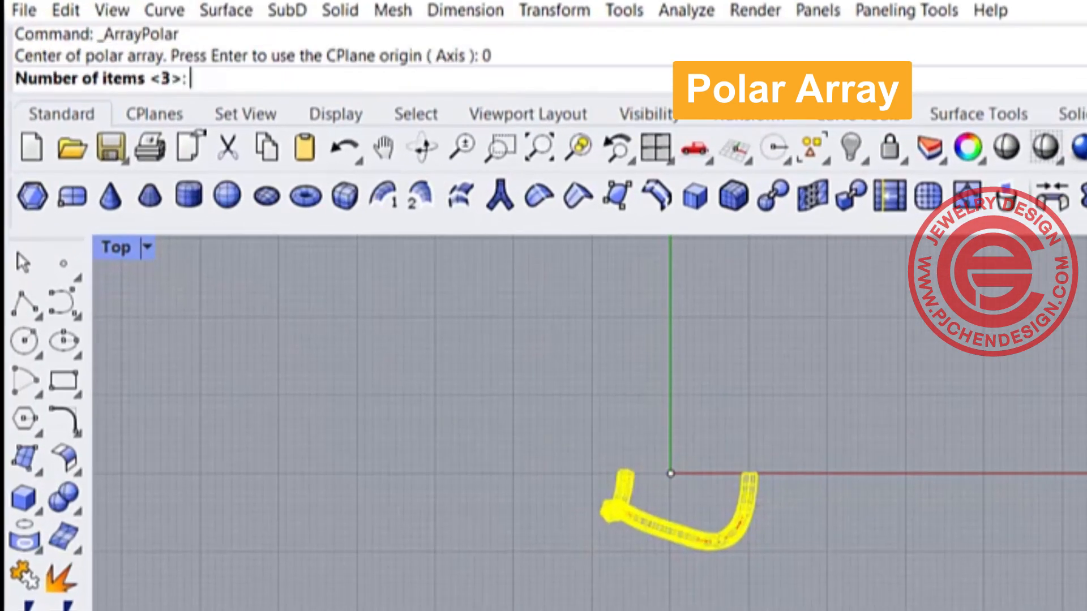
pyautogui.write('6')
pyautogui.press('Return')
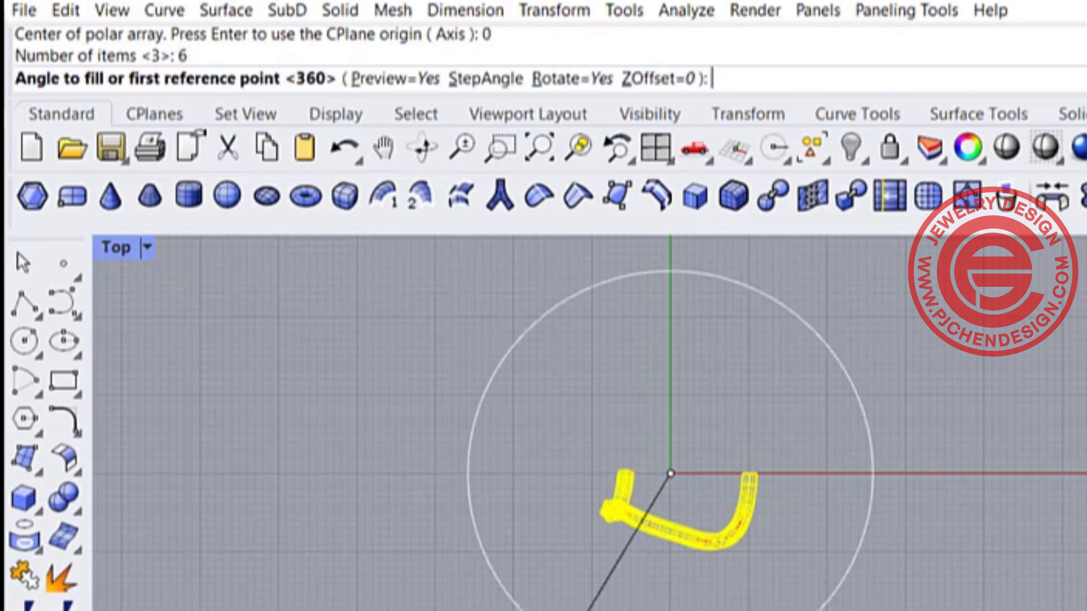
pyautogui.press('Return')
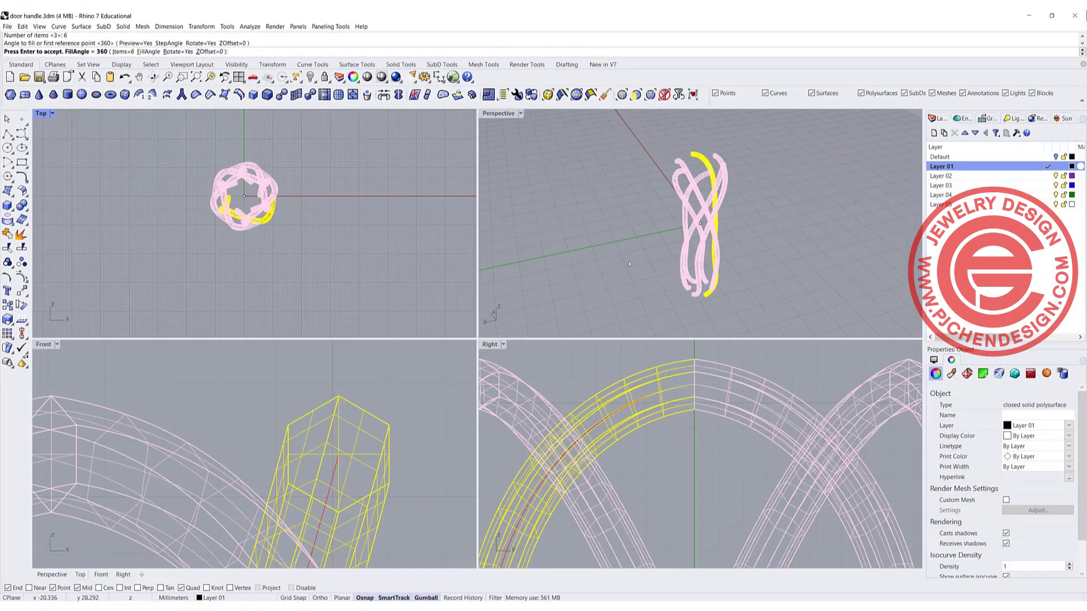
pyautogui.moveTo(629, 264)
pyautogui.mouseDown(button='right')
pyautogui.moveTo(857, 274)
pyautogui.moveTo(641, 266)
pyautogui.mouseUp(button='right')
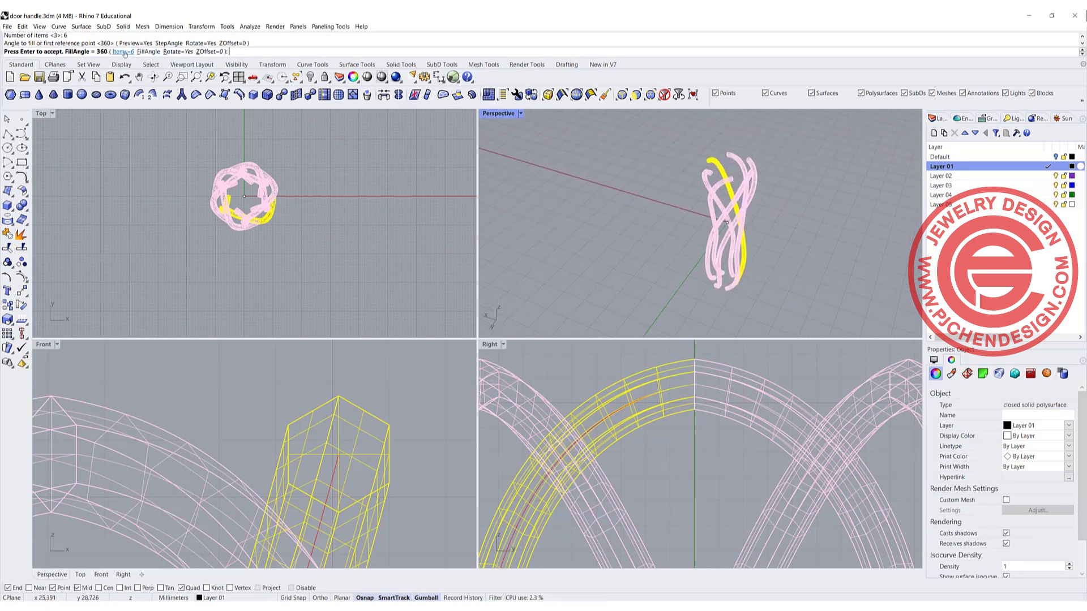
# Increase the strand's polar array to 10 items, accept it and clear the selection.
pyautogui.click(124, 52)
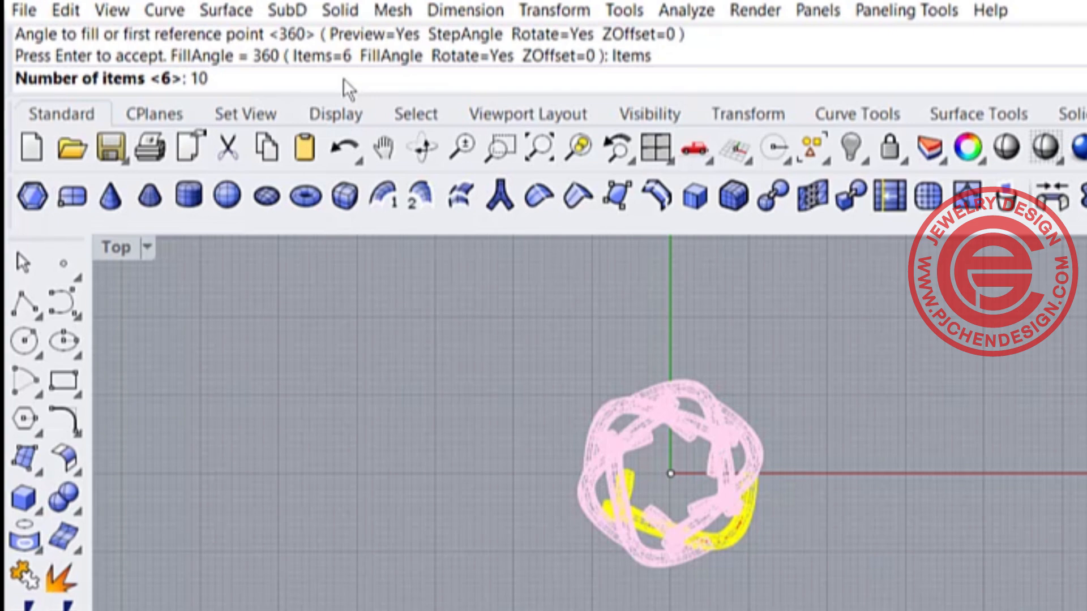
pyautogui.press('Return')
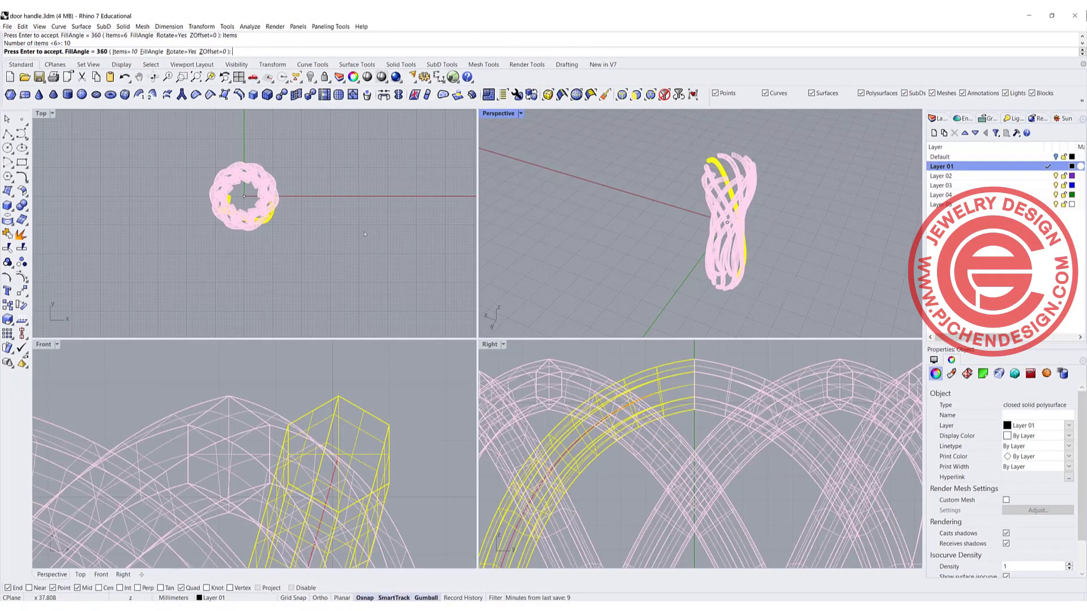
pyautogui.press('Return')
pyautogui.click(657, 234)
# Draw a small upright corner-to-corner rectangle in the Front view, just above the upper end of the outermost strand.
pyautogui.moveTo(657, 234); pyautogui.dragTo(566, 255, button='right')
pyautogui.scroll(-3, 320, 416)
pyautogui.scroll(-5, 319, 416)
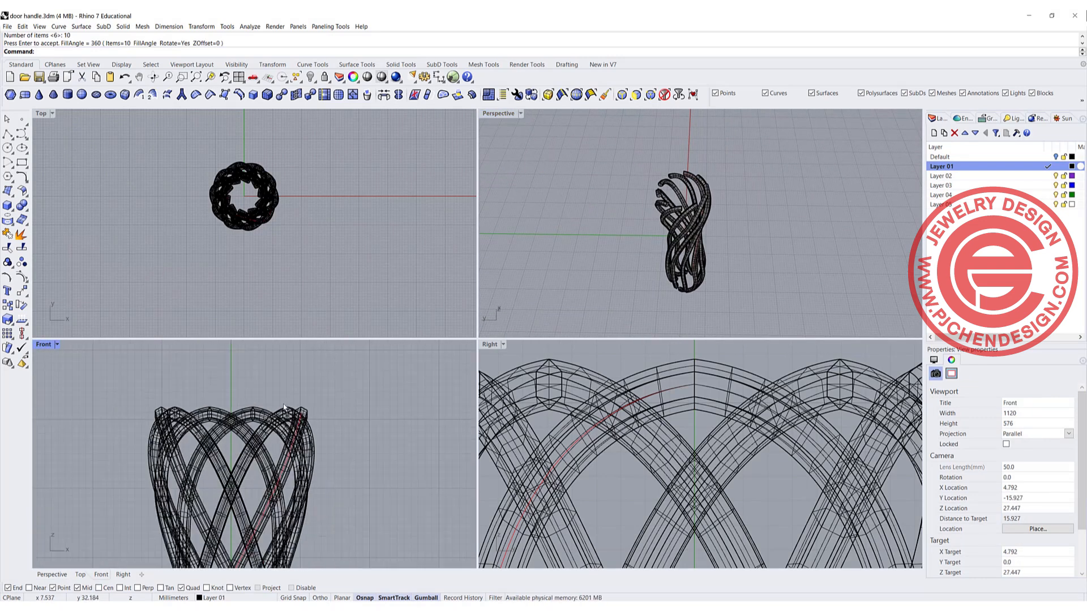
pyautogui.moveTo(652, 238); pyautogui.dragTo(695, 193, button='right')
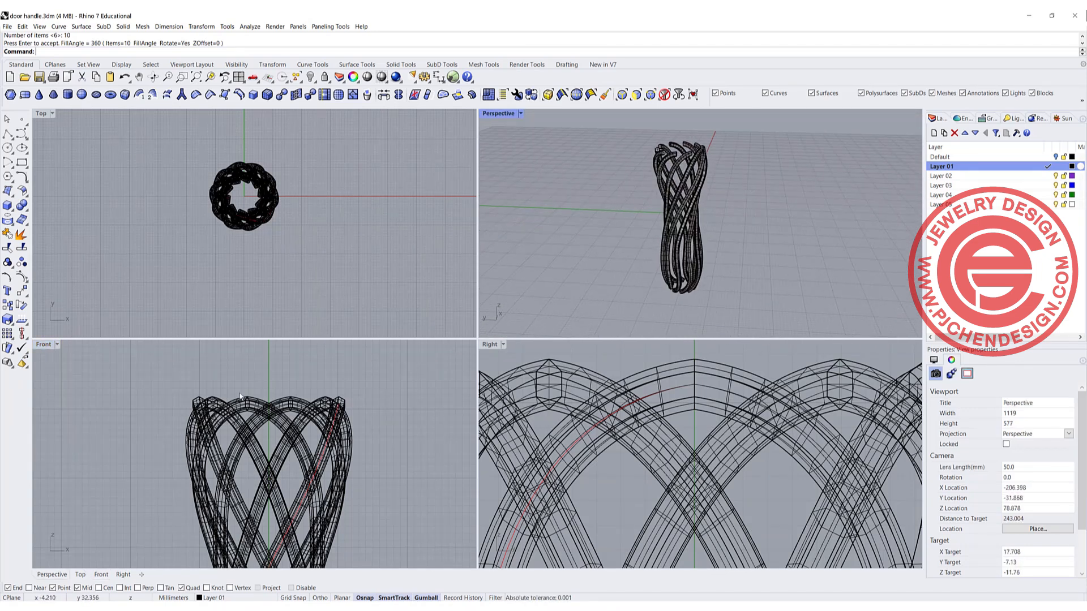
pyautogui.scroll(-4, 240, 397)
pyautogui.moveTo(252, 379); pyautogui.dragTo(236, 433, button='right')
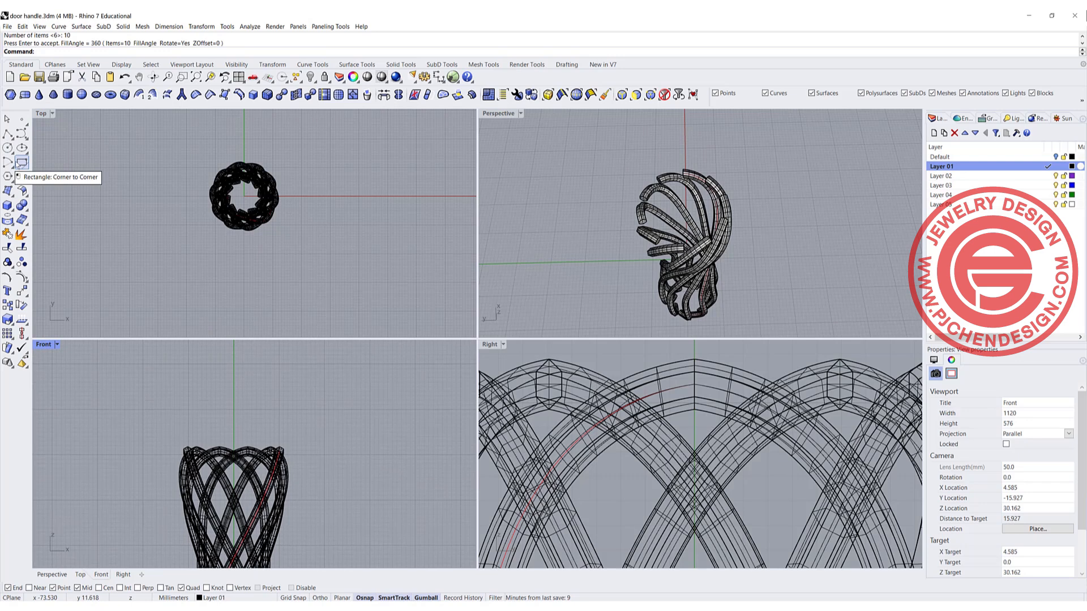
pyautogui.click(20, 163)
pyautogui.scroll(5, 263, 425)
pyautogui.scroll(-4, 262, 425)
pyautogui.click(272, 394)
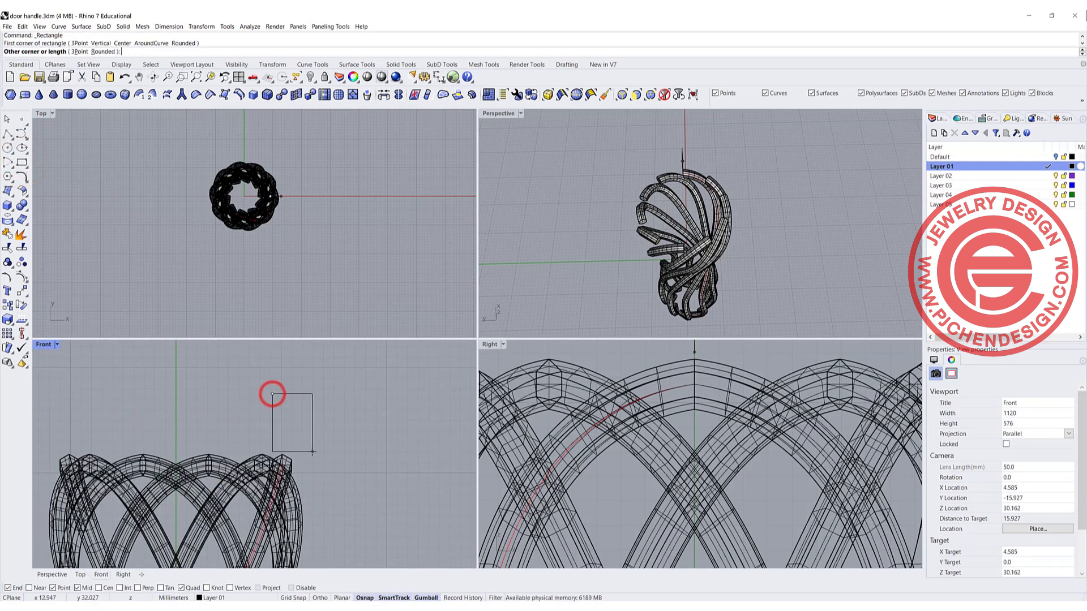
pyautogui.click(311, 454)
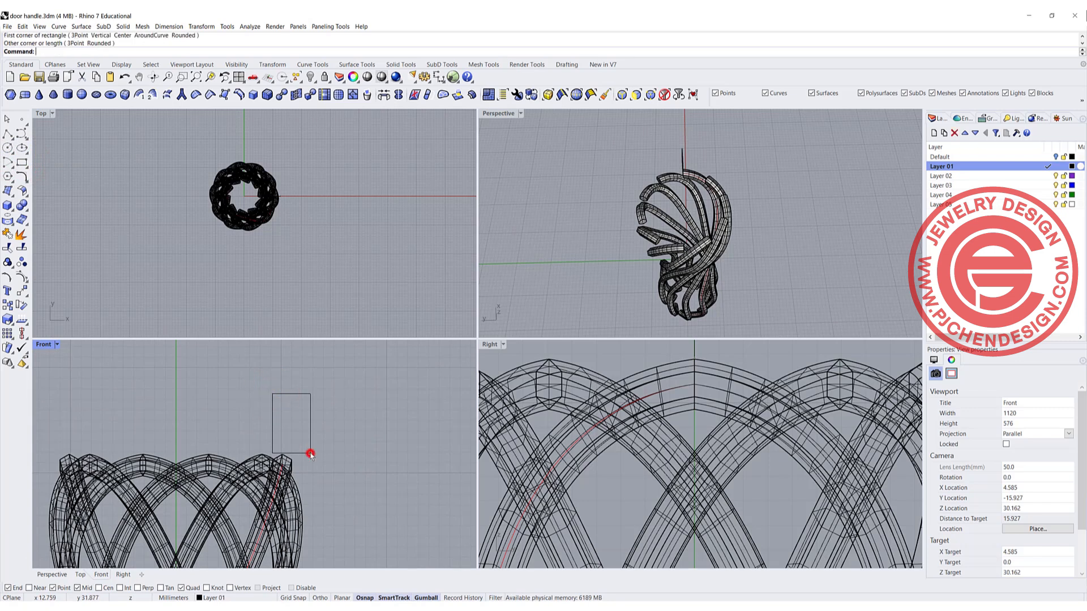
# Round all corners of the small rectangle with Fillet Corners at a radius of 0.8.
pyautogui.click(309, 443)
pyautogui.click(25, 182)
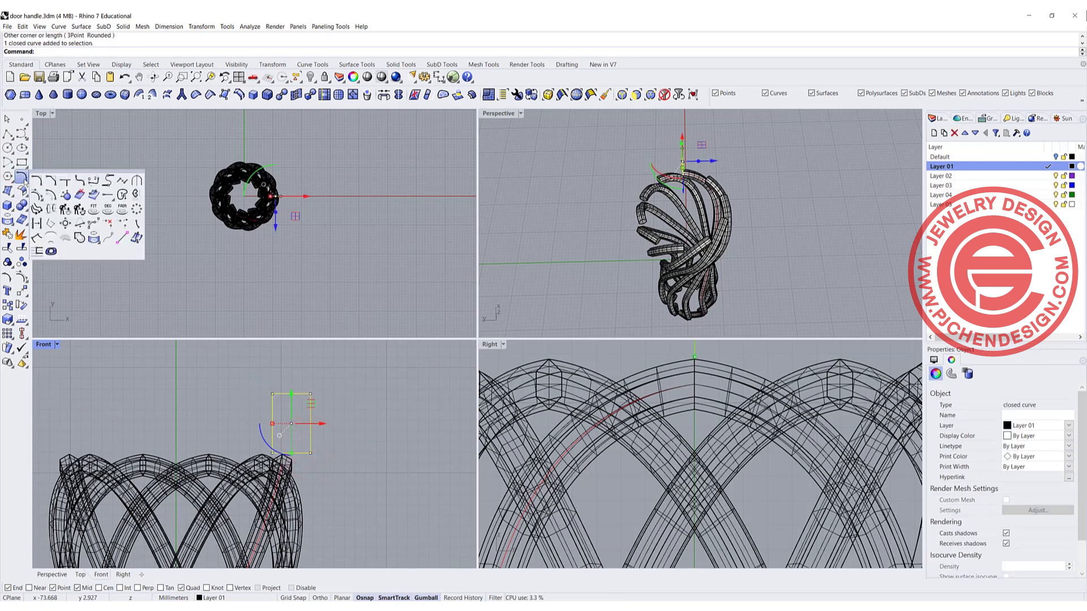
pyautogui.click(79, 182)
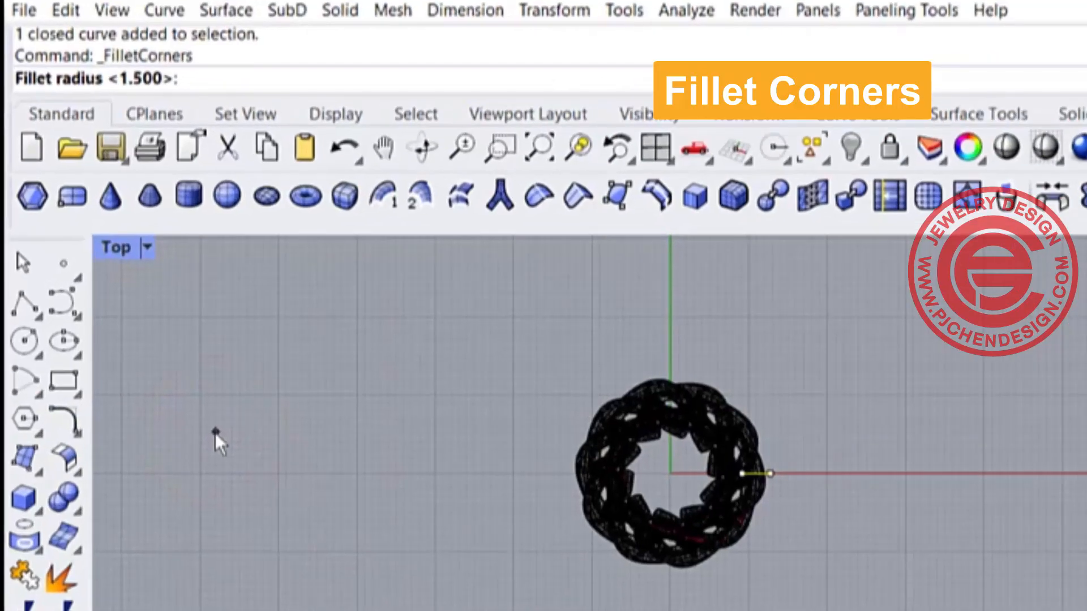
pyautogui.write('0.8')
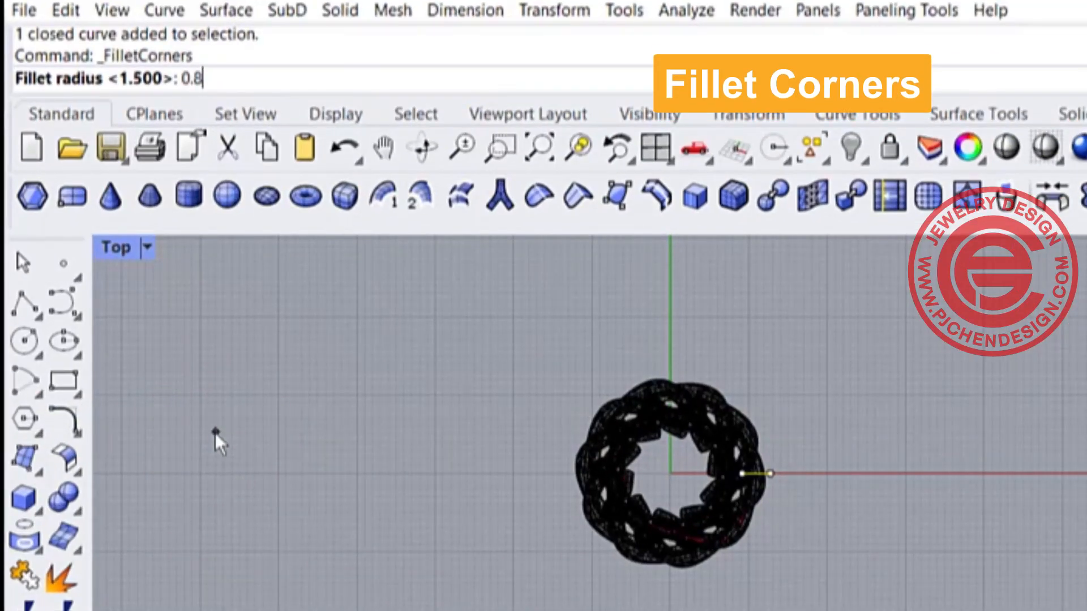
pyautogui.press('Return')
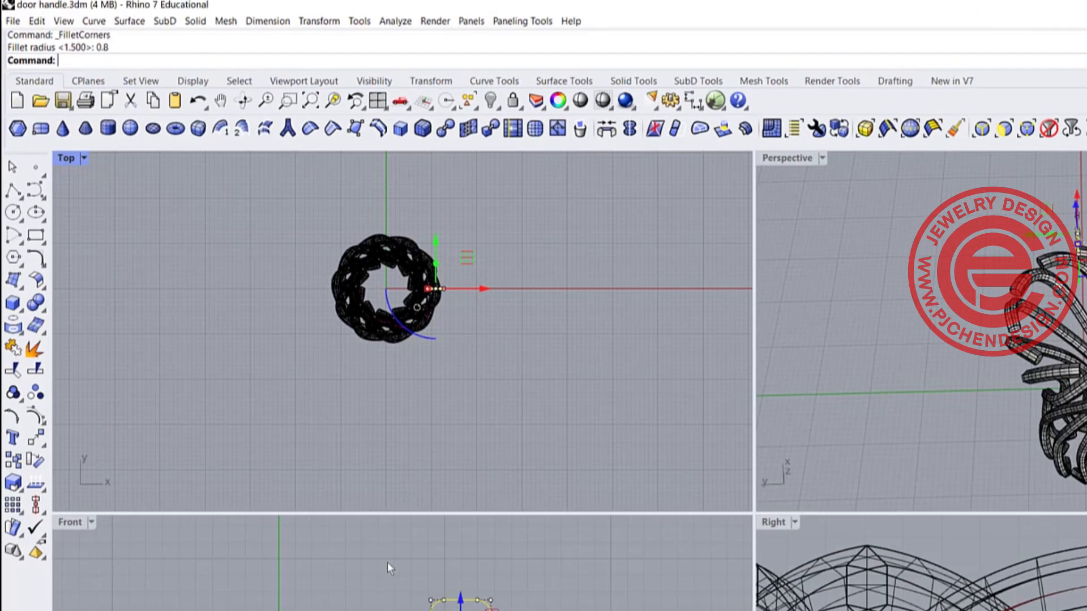
# Scale the rounded rectangle down uniformly to about three quarters of its size and lower it onto the strand's upper end.
pyautogui.click(365, 422)
pyautogui.click(310, 434)
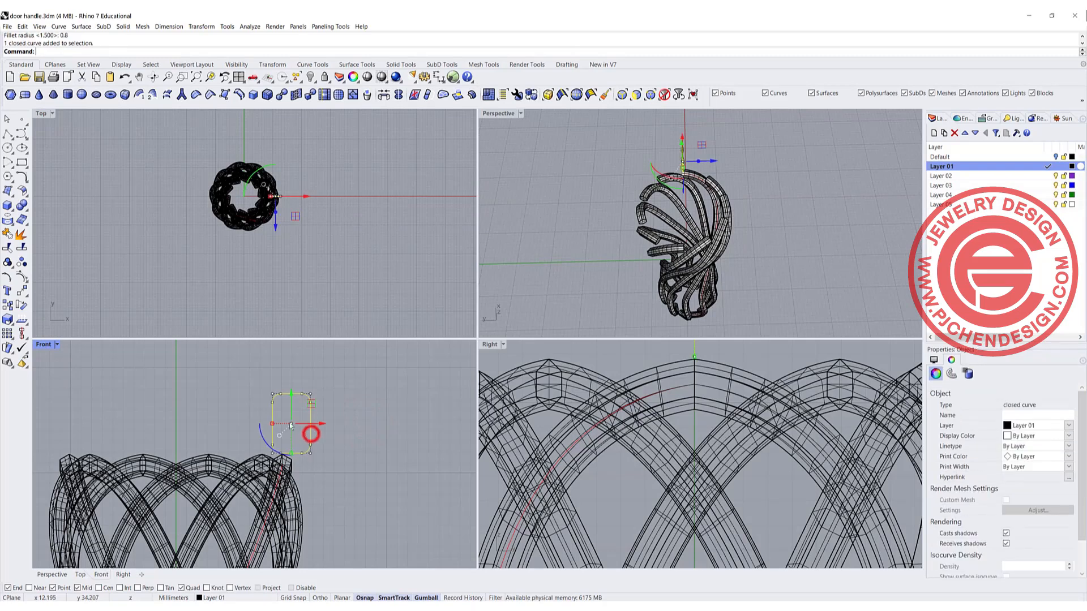
pyautogui.moveTo(272, 425)
pyautogui.keyDown('shift'); pyautogui.mouseDown()
pyautogui.moveTo(286, 402)
pyautogui.moveTo(286, 419)
pyautogui.mouseUp(); pyautogui.keyUp('shift')
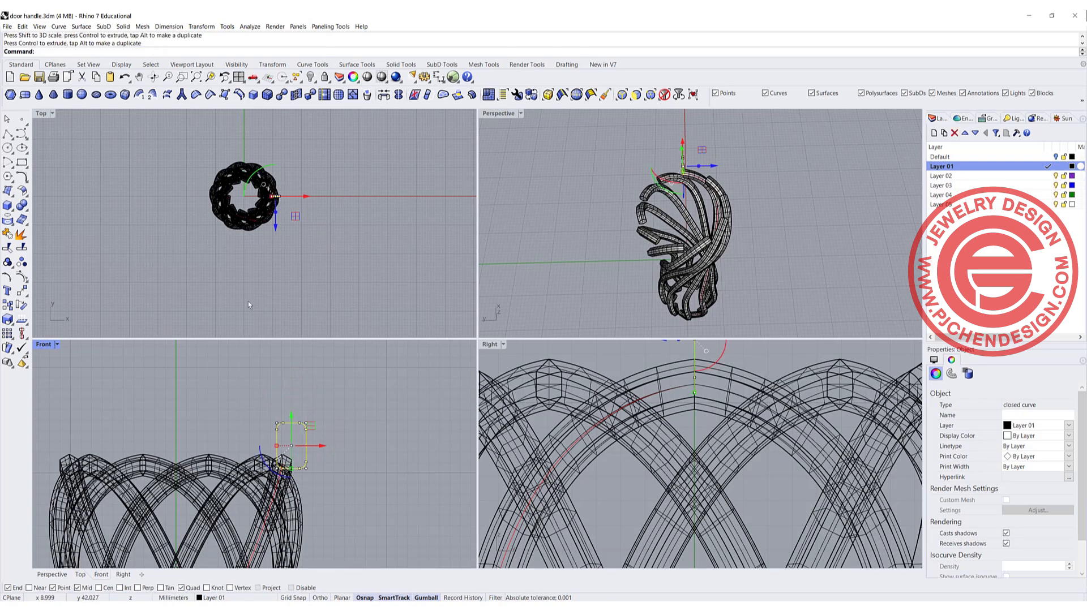
# Revolve the rounded rectangle a full 360° about the vertical axis through the origin, with history recording switched on.
pyautogui.click(81, 26)
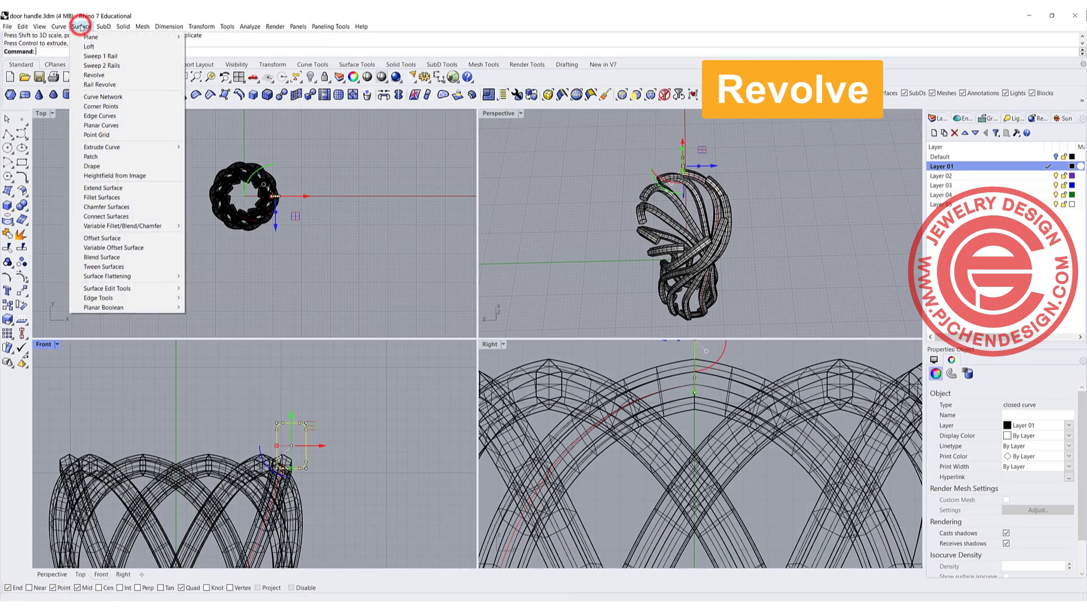
pyautogui.click(104, 75)
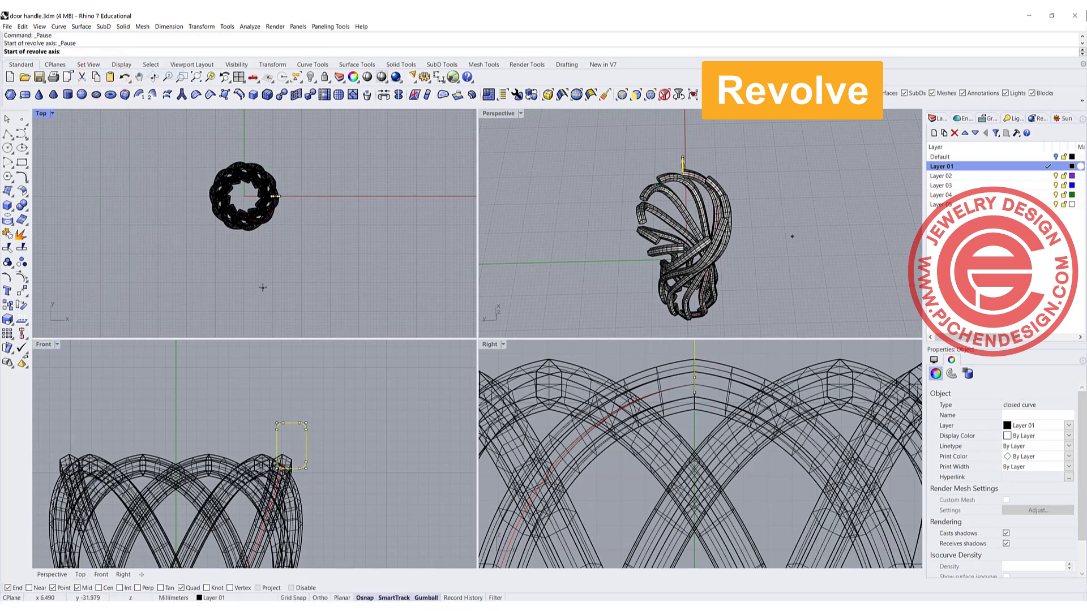
pyautogui.write('0')
pyautogui.press('Return')
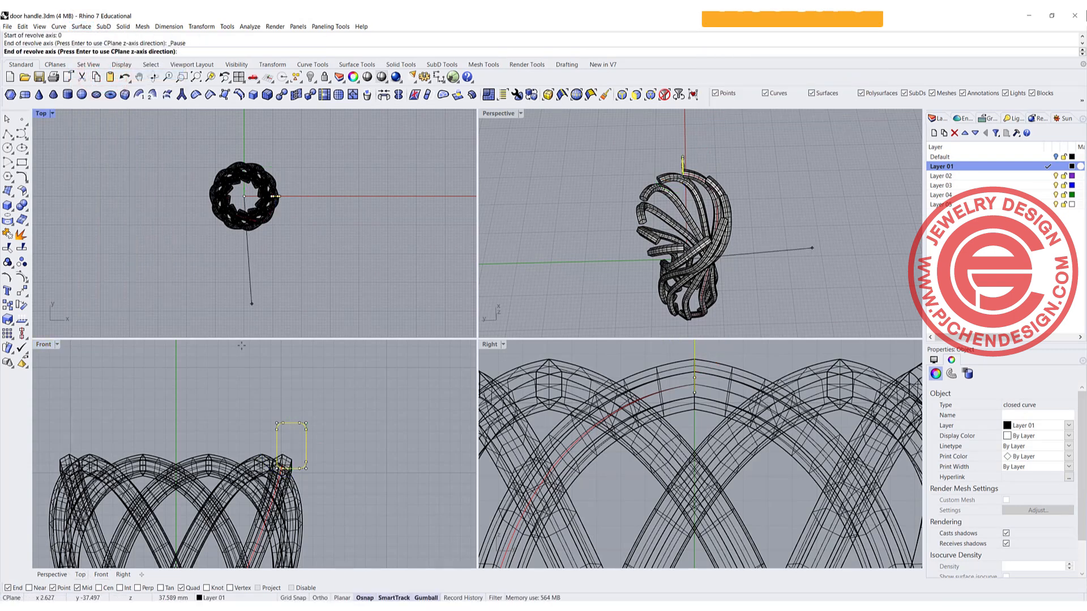
pyautogui.click(176, 390)
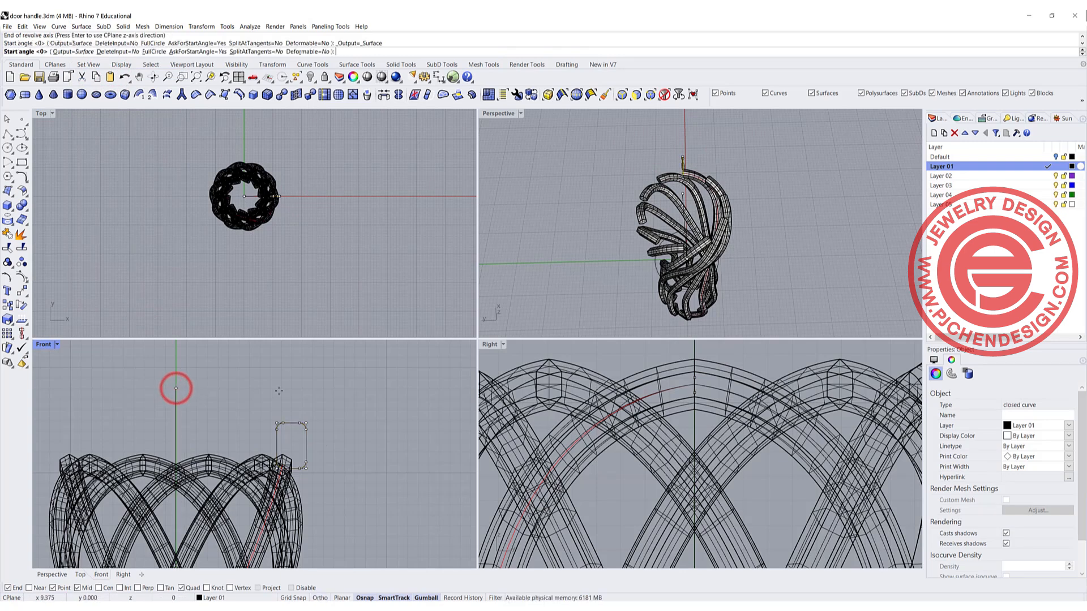
pyautogui.press('Return')
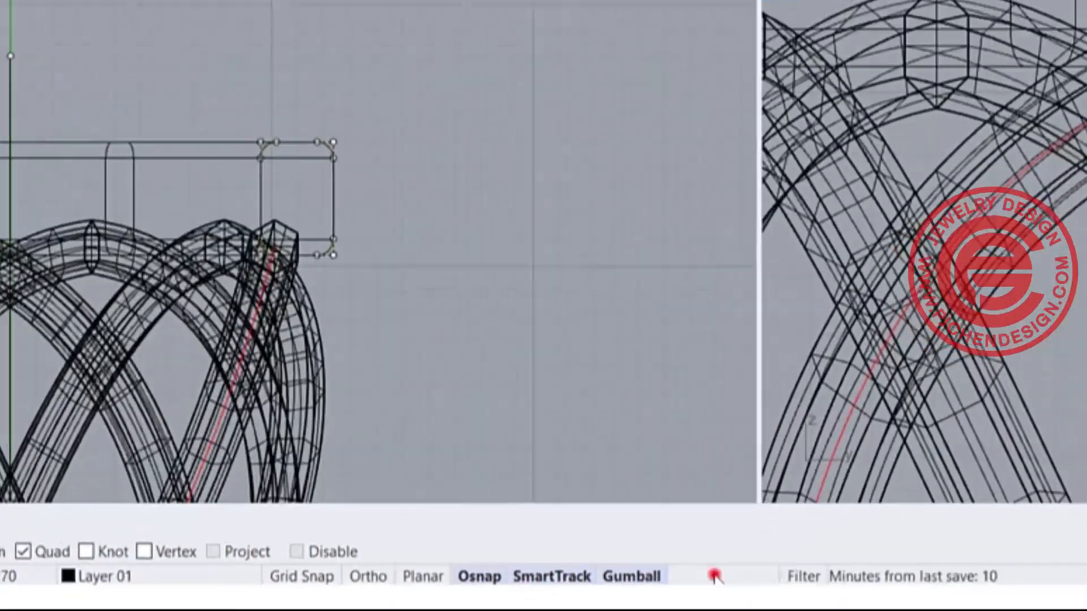
pyautogui.click(715, 576)
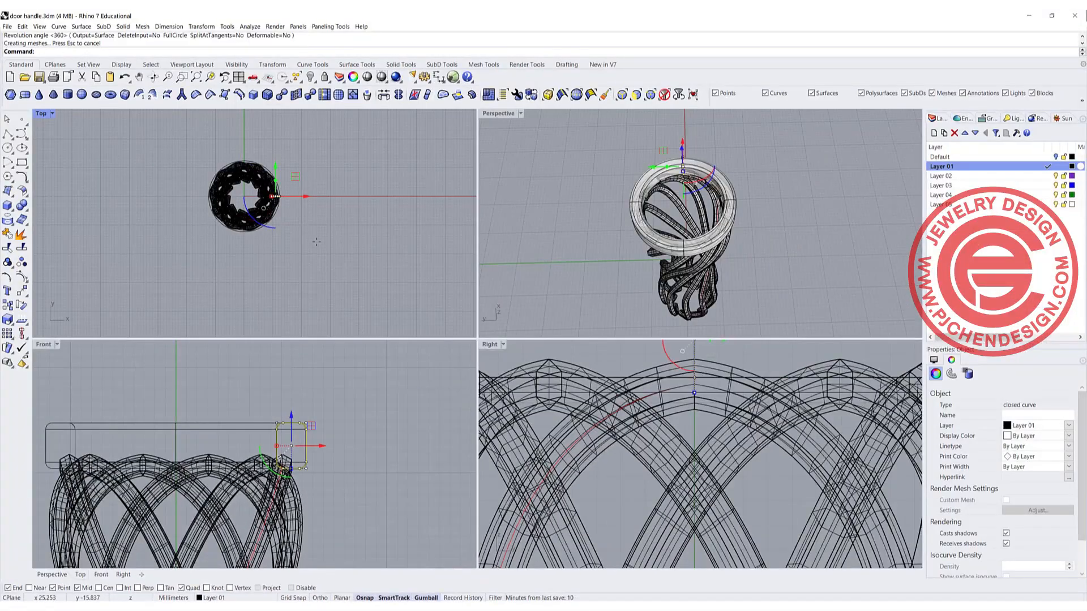
pyautogui.click(561, 241)
# Scale the ring's profile curve down uniformly in the Front view and lower it so the ring overlaps the strands' upper ends.
pyautogui.moveTo(606, 274); pyautogui.dragTo(593, 201, button='right')
pyautogui.scroll(-3, 593, 201)
pyautogui.scroll(5, 667, 182)
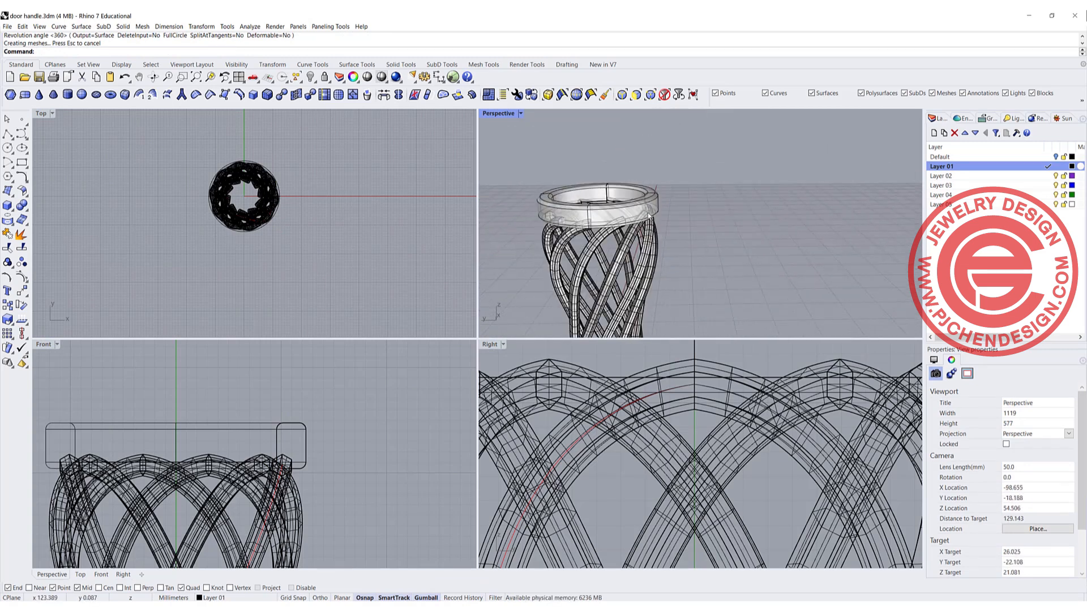
pyautogui.scroll(4, 278, 446)
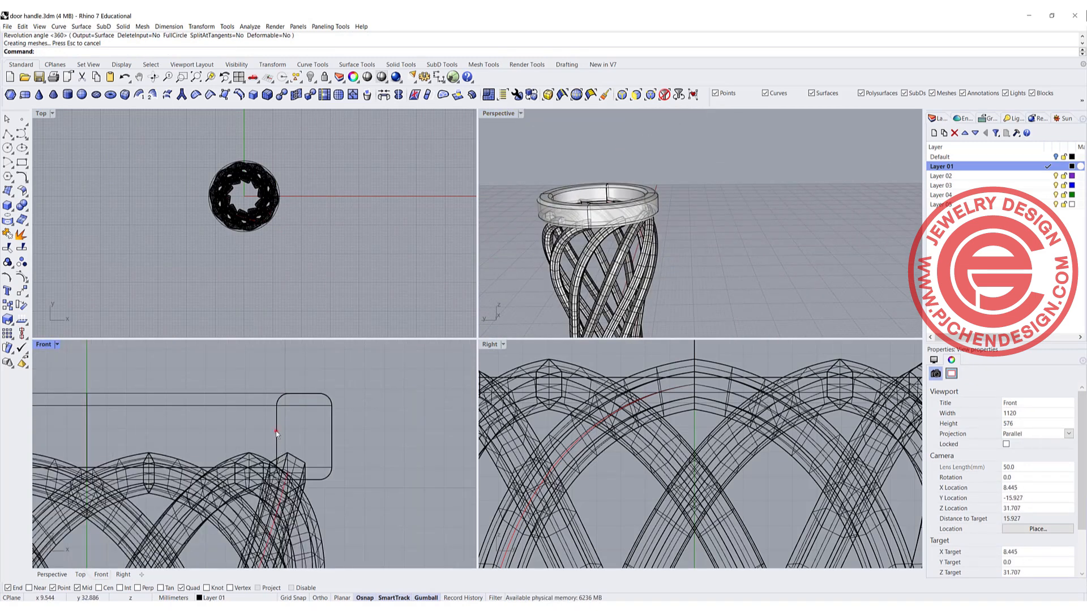
pyautogui.click(277, 435)
pyautogui.click(311, 457)
pyautogui.keyDown('shift'); pyautogui.moveTo(274, 436); pyautogui.dragTo(308, 424); pyautogui.keyUp('shift')
pyautogui.moveTo(615, 255); pyautogui.dragTo(647, 256, button='right')
pyautogui.scroll(3, 274, 434)
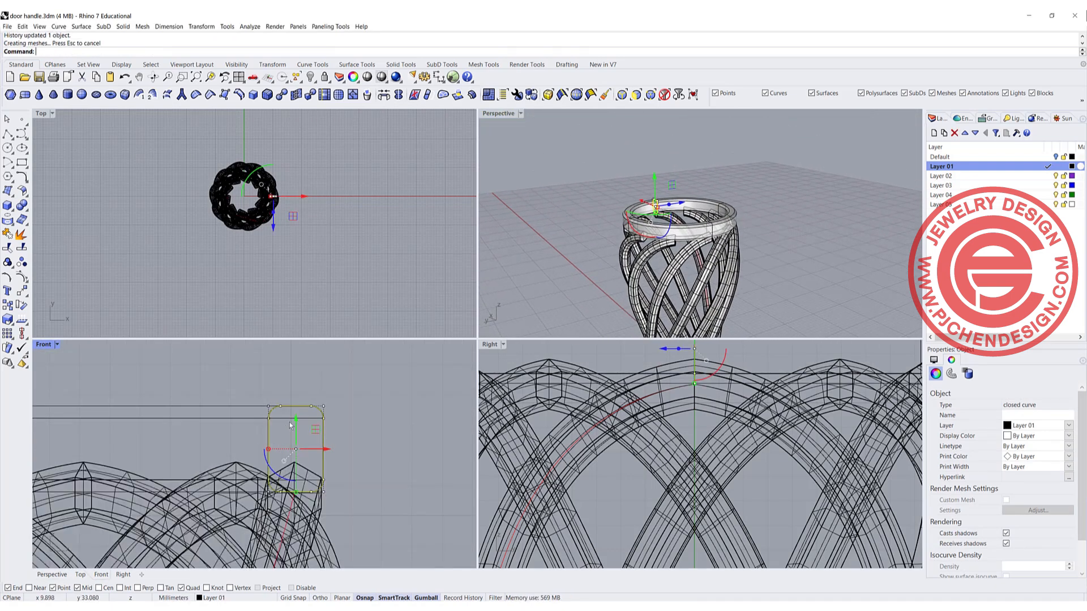
pyautogui.moveTo(294, 412); pyautogui.dragTo(290, 456)
pyautogui.click(557, 237)
pyautogui.moveTo(557, 237); pyautogui.dragTo(580, 227, button='right')
# Set the Perspective viewport's display mode to Rendered and examine the joint between ring and strands up close.
pyautogui.click(521, 114)
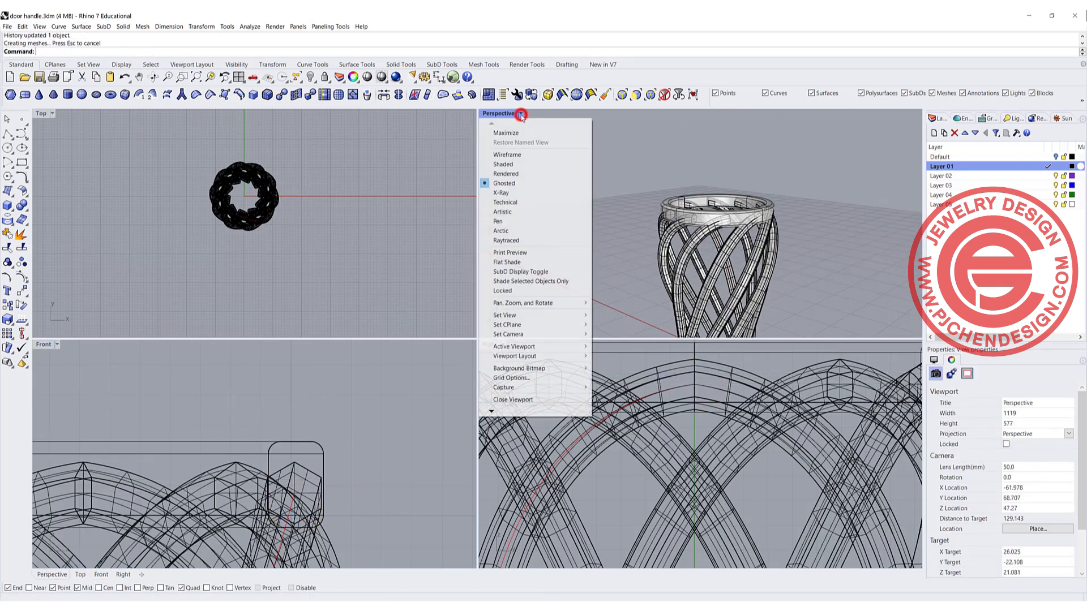
pyautogui.click(509, 174)
pyautogui.scroll(5, 675, 274)
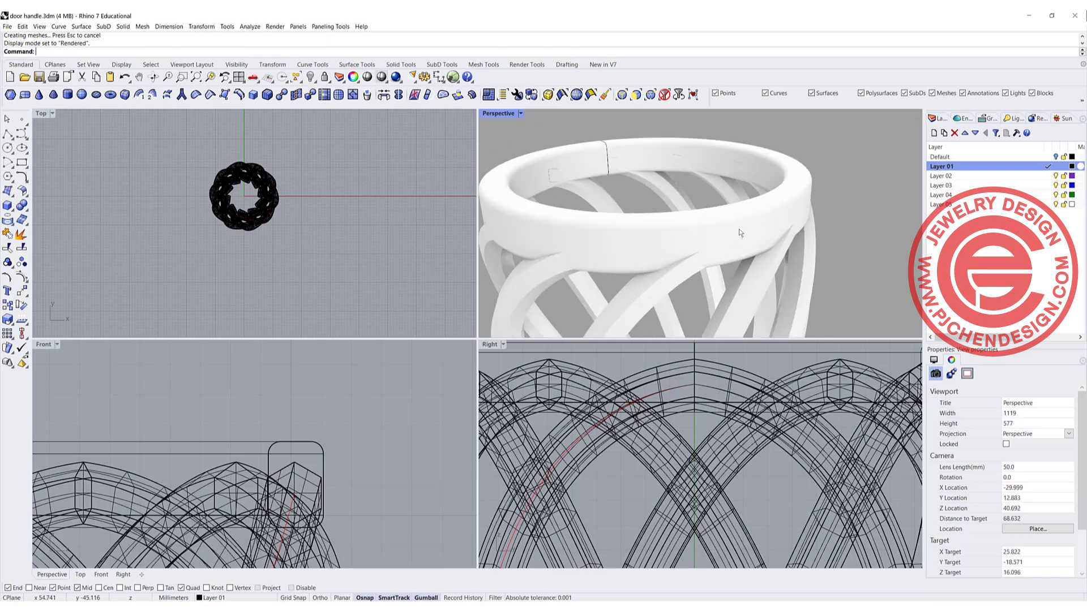
# Widen the ring's profile curve horizontally and shift it slightly inward so it encloses the strand ends.
pyautogui.click(267, 460)
pyautogui.click(304, 488)
pyautogui.moveTo(266, 490); pyautogui.dragTo(262, 491)
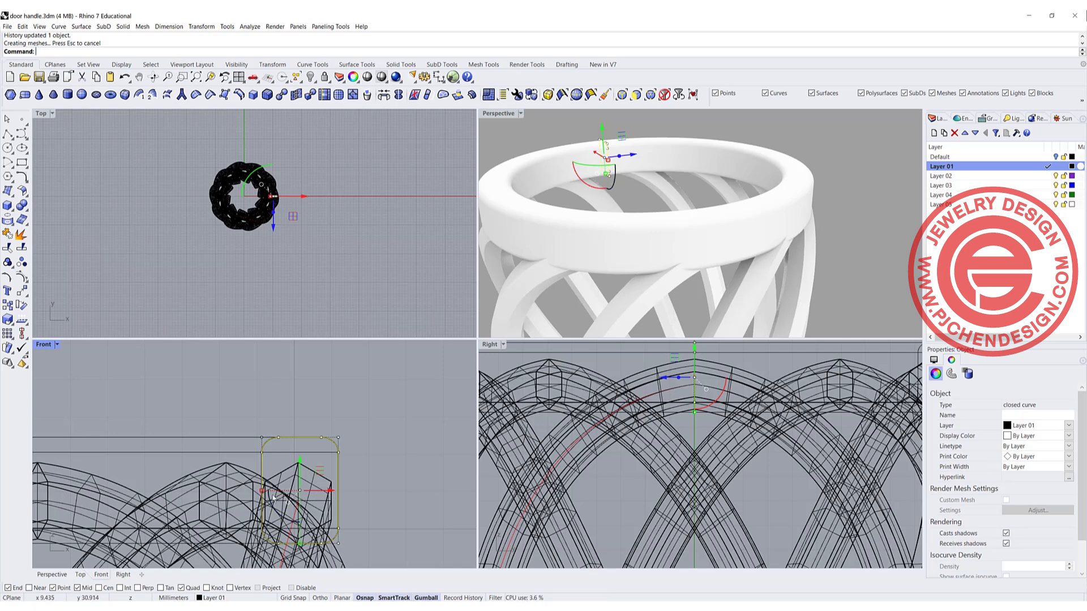
pyautogui.moveTo(262, 491); pyautogui.dragTo(256, 491)
pyautogui.moveTo(329, 492); pyautogui.dragTo(327, 491)
pyautogui.click(410, 477)
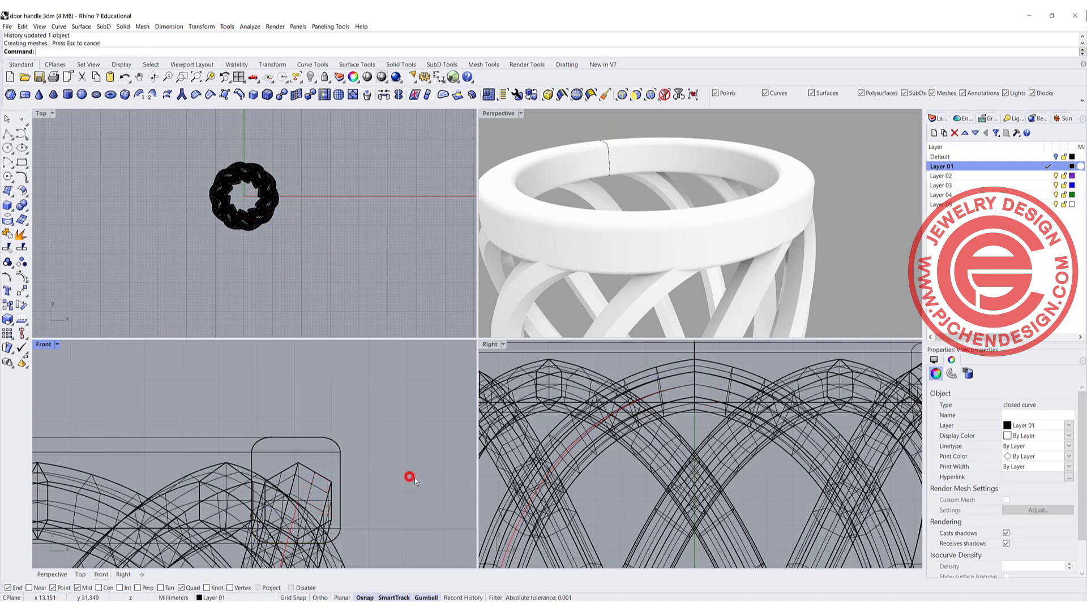
# Draw a downward-tapering truncated cone from the origin, base radius about 10.2 mm, height about 17 mm, top radius about 3.6 mm, with object snaps disabled.
pyautogui.scroll(-5, 618, 234)
pyautogui.moveTo(676, 182); pyautogui.dragTo(658, 169, button='right')
pyautogui.scroll(-5, 262, 447)
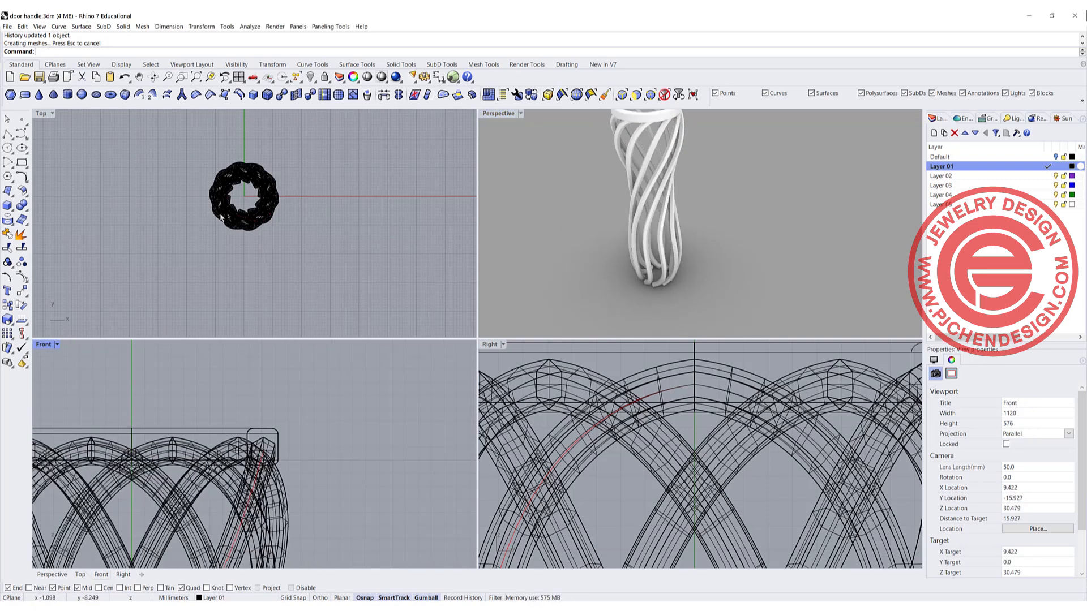
pyautogui.scroll(2, 236, 221)
pyautogui.click(8, 206)
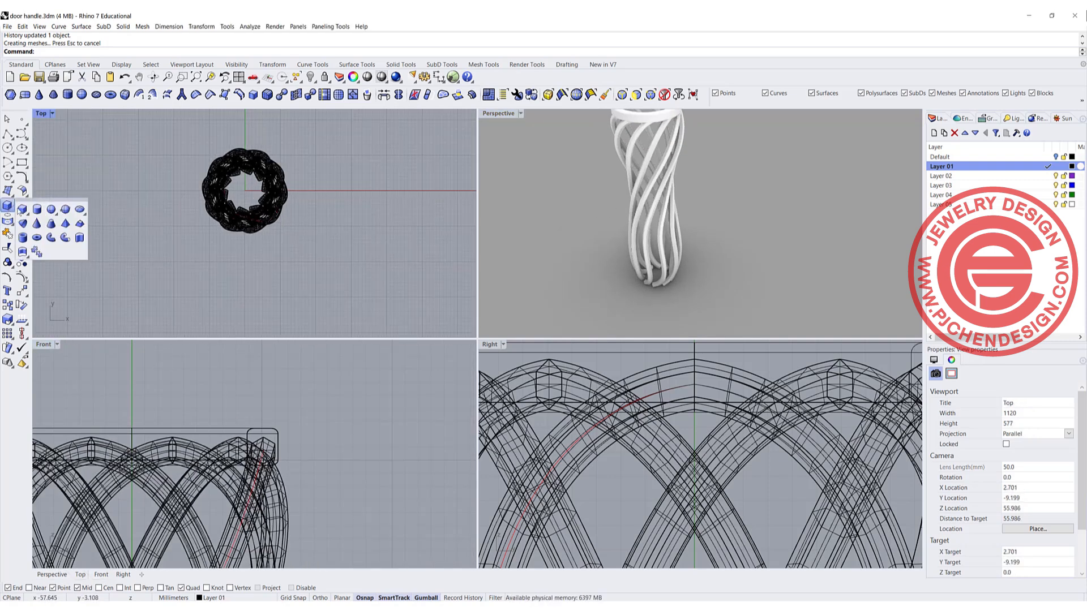
pyautogui.click(51, 224)
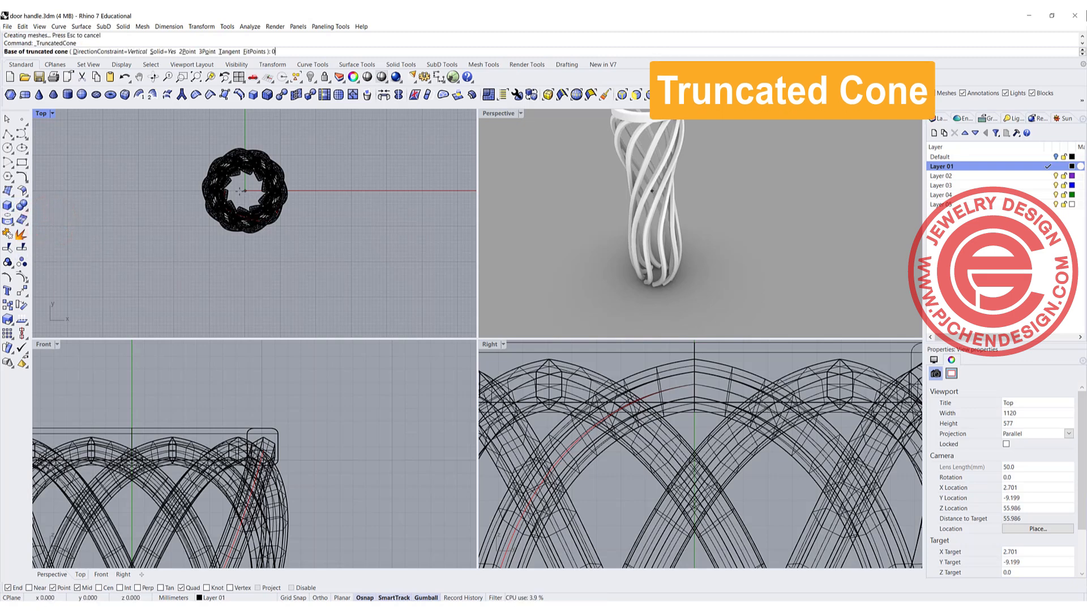
pyautogui.click(243, 191)
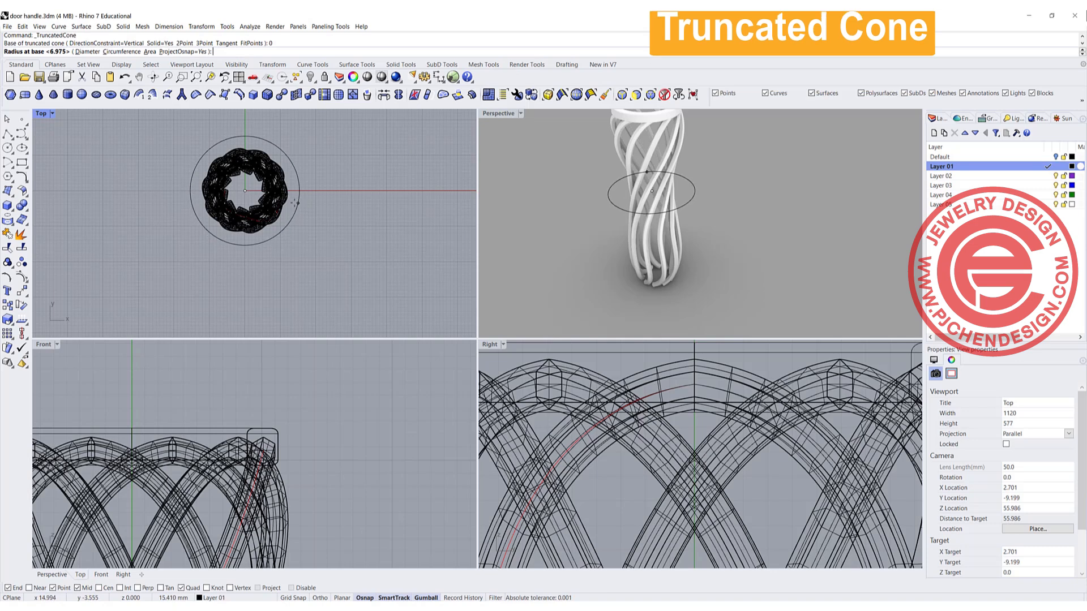
pyautogui.click(291, 588)
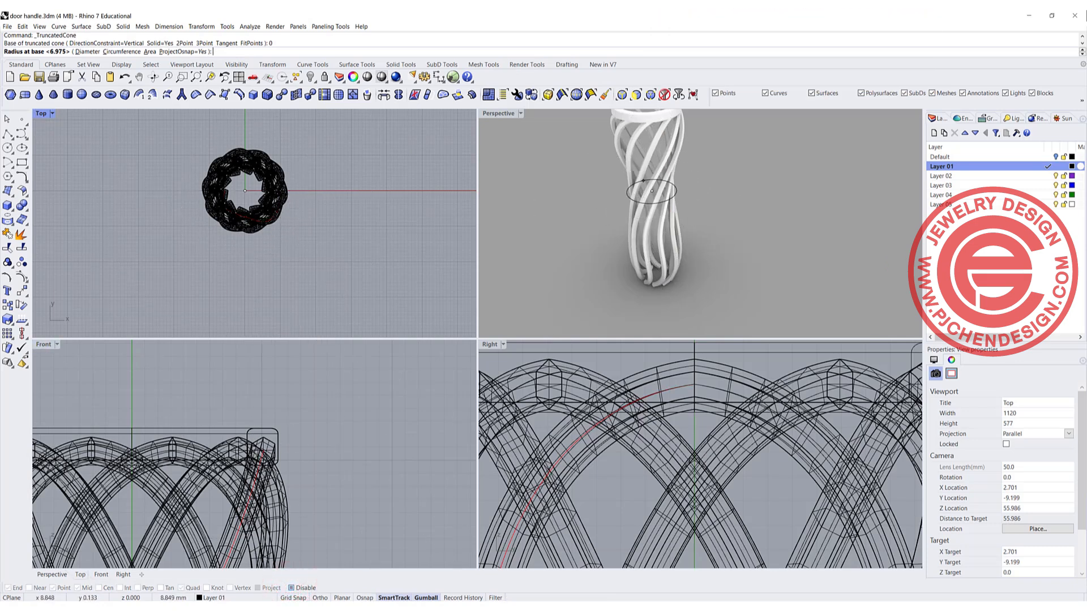
pyautogui.click(287, 191)
pyautogui.scroll(-5, 204, 496)
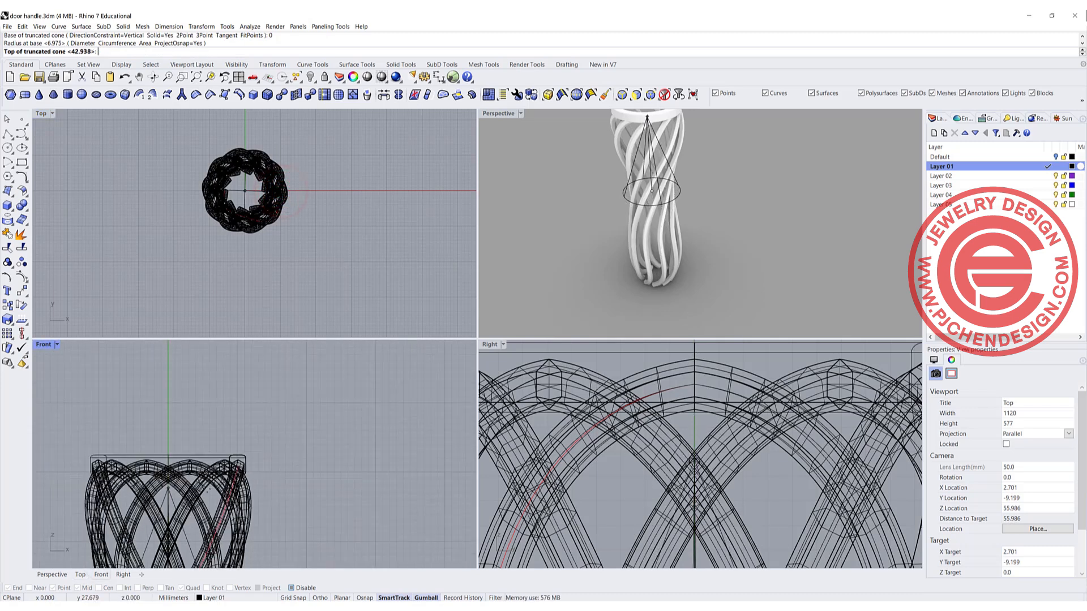
pyautogui.moveTo(185, 544); pyautogui.dragTo(226, 378, button='right')
pyautogui.click(221, 491)
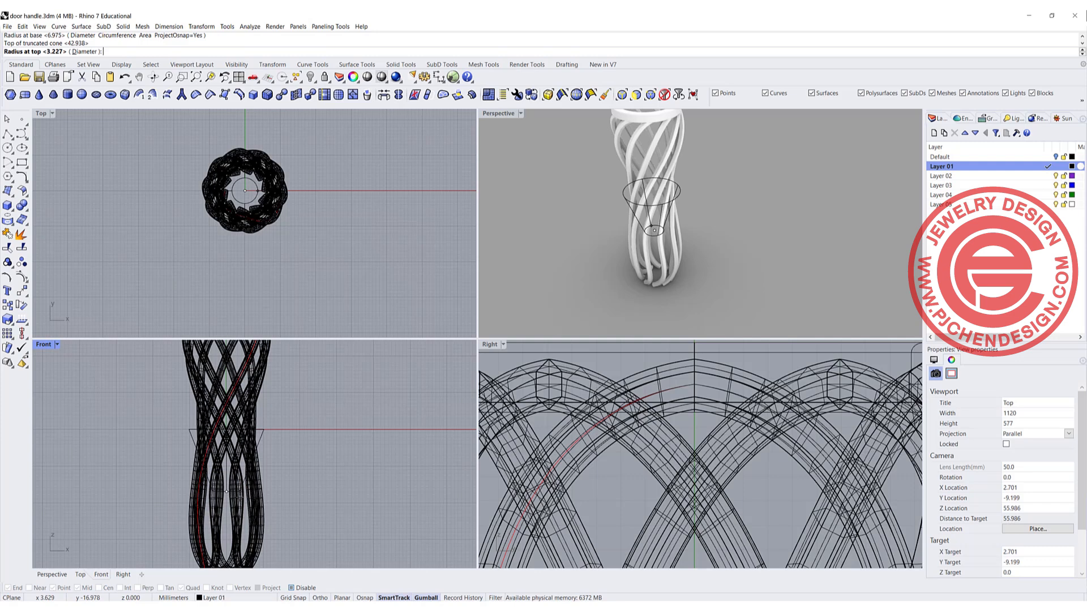
pyautogui.click(240, 497)
# Move the truncated cone straight down until its wide end meets the strands' lower ends.
pyautogui.click(262, 436)
pyautogui.scroll(-4, 266, 419)
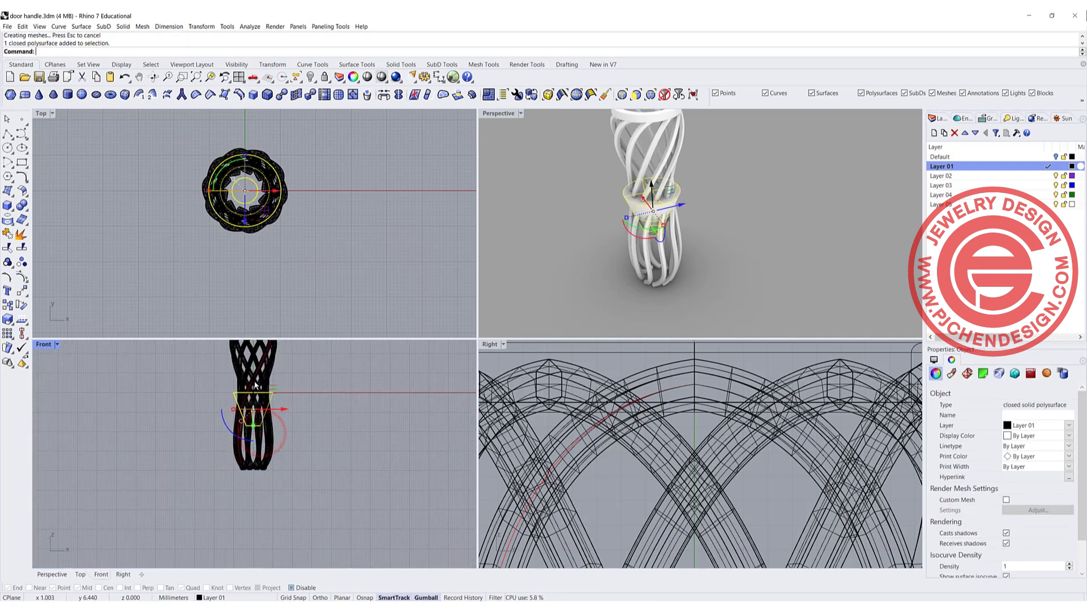
pyautogui.moveTo(255, 379); pyautogui.dragTo(254, 447)
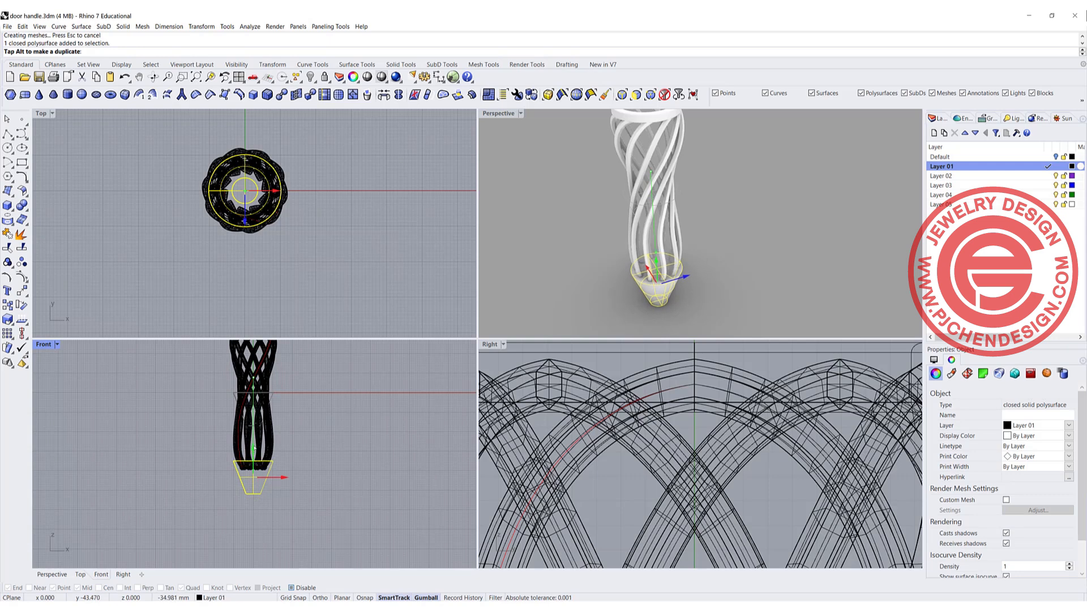
pyautogui.click(358, 471)
# Fillet the upper rim edge of the truncated cone with a radius of 1.
pyautogui.scroll(-6, 672, 272)
pyautogui.scroll(8, 674, 270)
pyautogui.scroll(-3, 672, 274)
pyautogui.scroll(5, 675, 269)
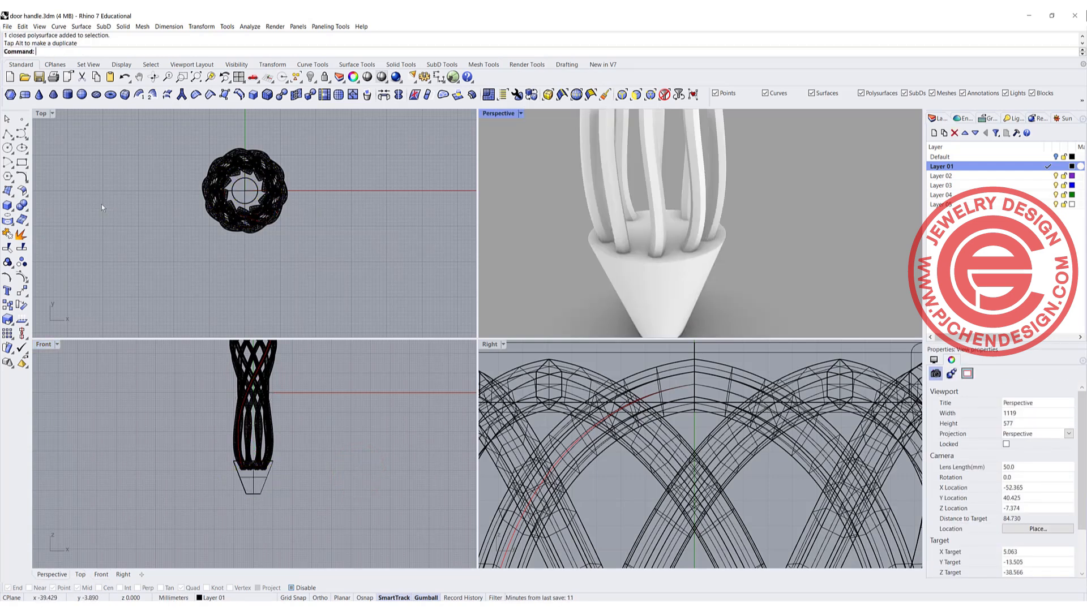
pyautogui.click(23, 205)
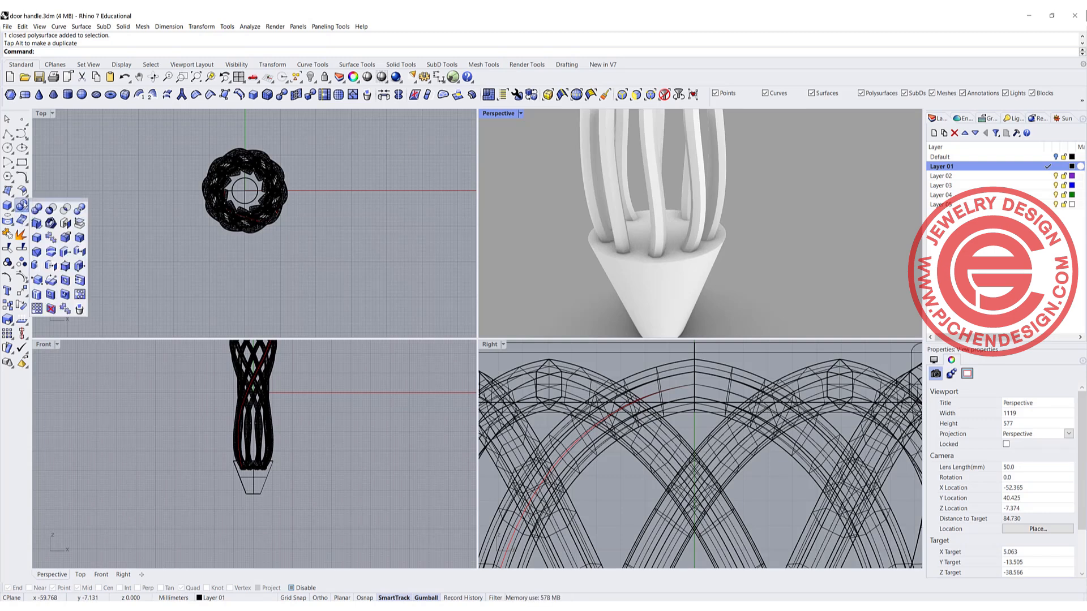
pyautogui.click(80, 238)
pyautogui.click(713, 248)
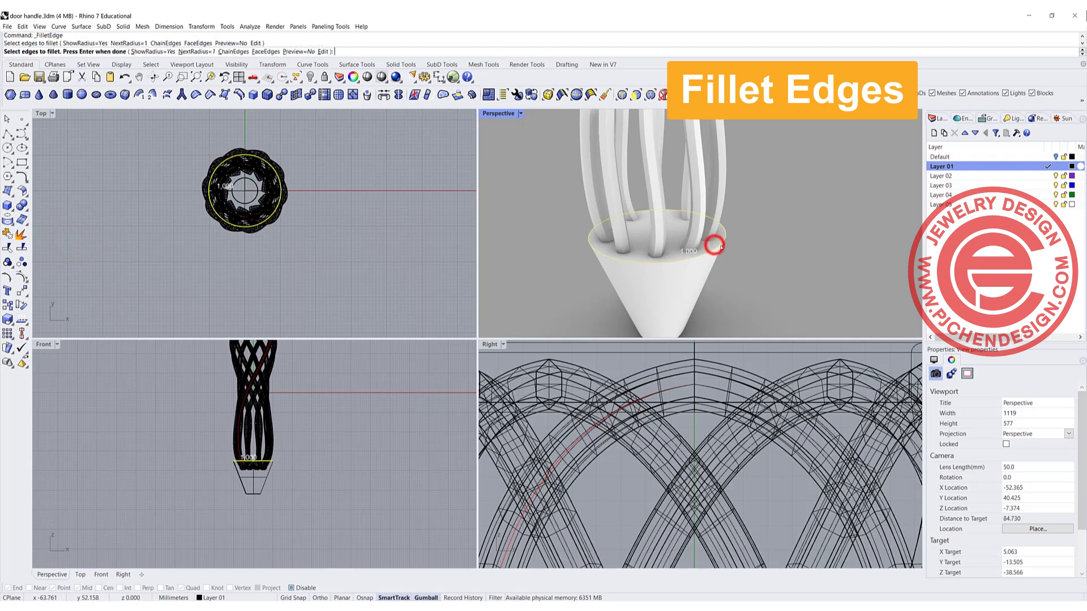
pyautogui.press('Return')
pyautogui.press('Return')
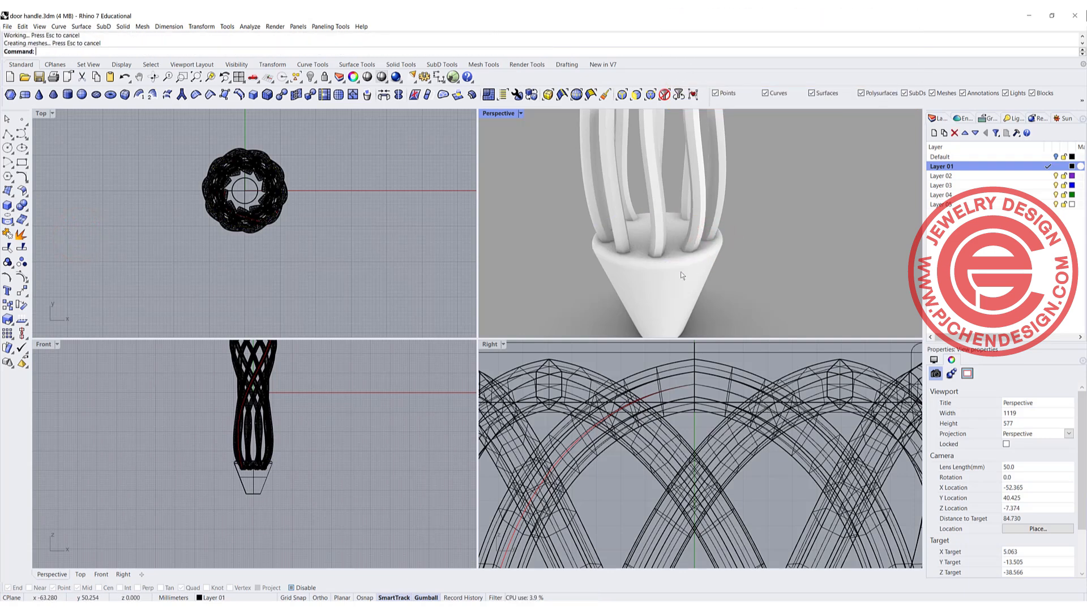
# Raise the filleted cone slightly so the strands' lower ends sink into it.
pyautogui.click(342, 287)
pyautogui.click(263, 480)
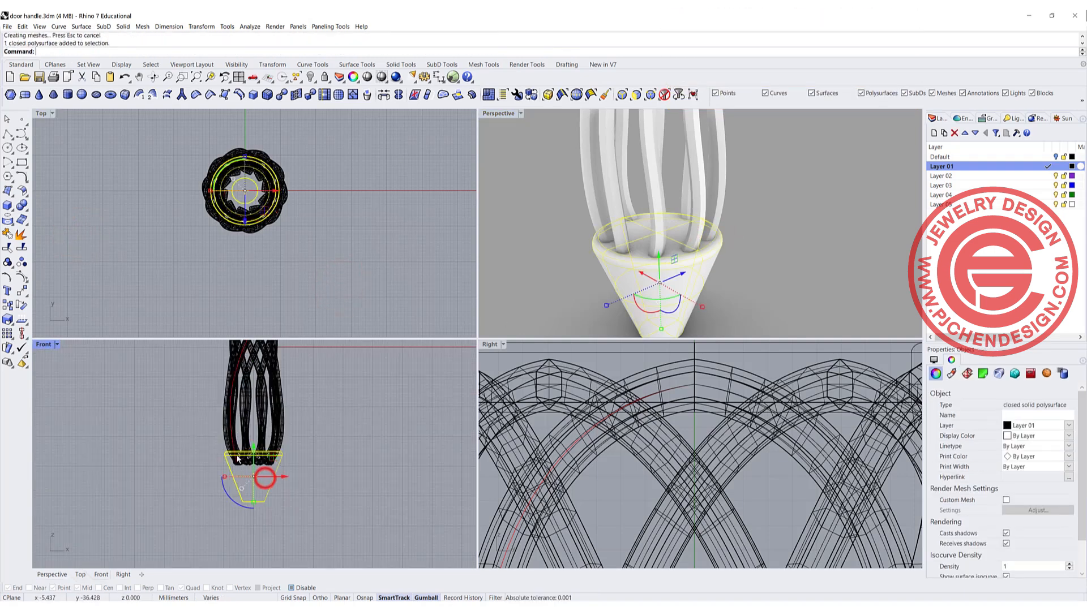
pyautogui.moveTo(260, 458); pyautogui.dragTo(262, 445)
pyautogui.click(390, 471)
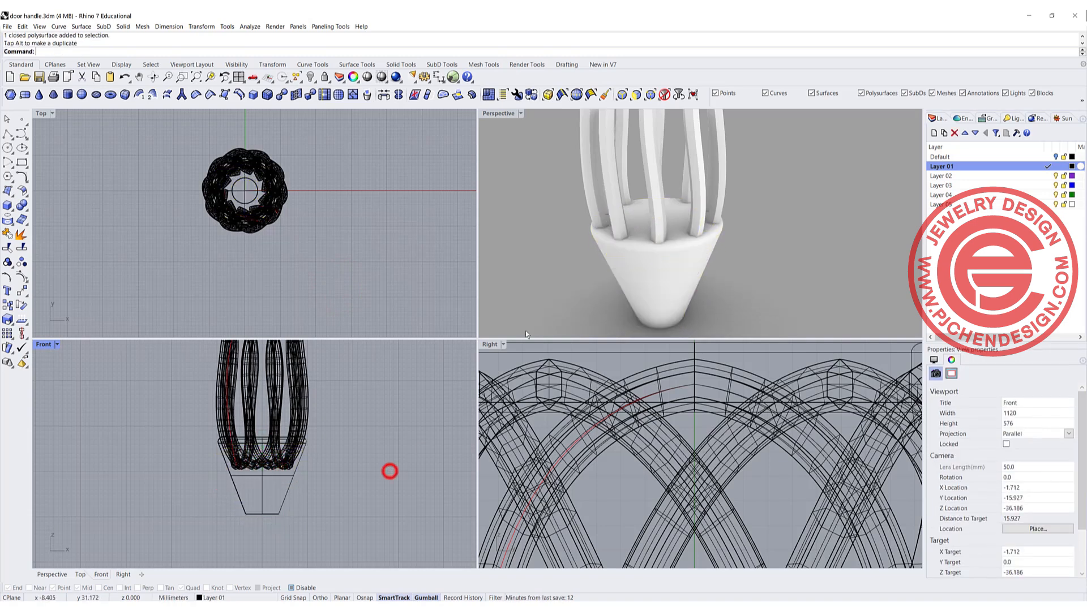
# Draw a second truncated cone beside the handle, with its small circular base in the Front view and widening toward the back in Top.
pyautogui.scroll(-10, 617, 219)
pyautogui.moveTo(632, 222); pyautogui.dragTo(787, 275, button='right')
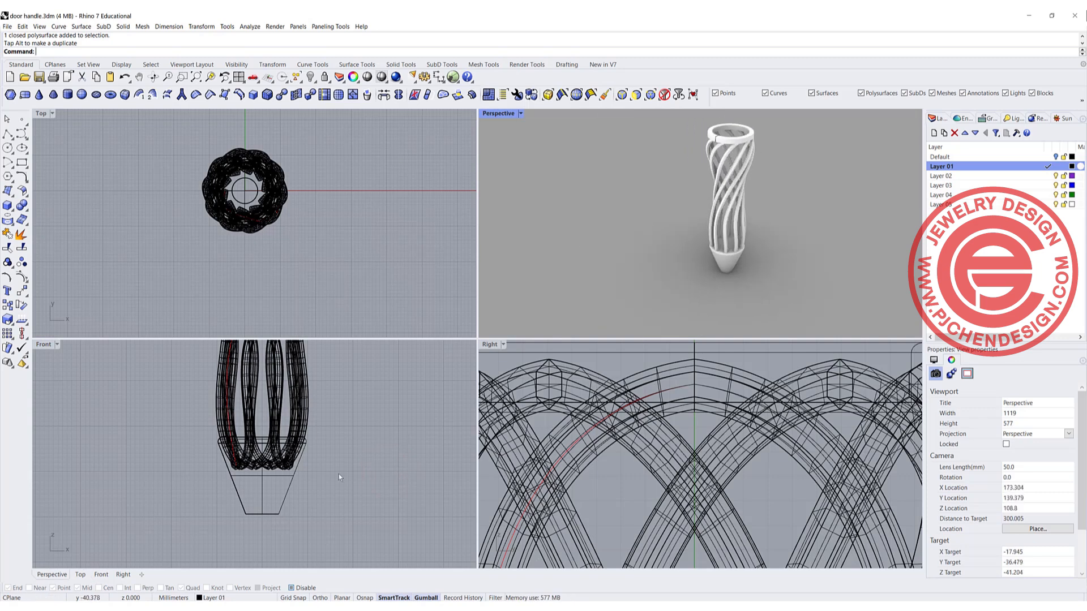
pyautogui.scroll(-10, 317, 457)
pyautogui.moveTo(320, 407); pyautogui.dragTo(243, 428, button='right')
pyautogui.scroll(7, 272, 429)
pyautogui.scroll(-2, 292, 419)
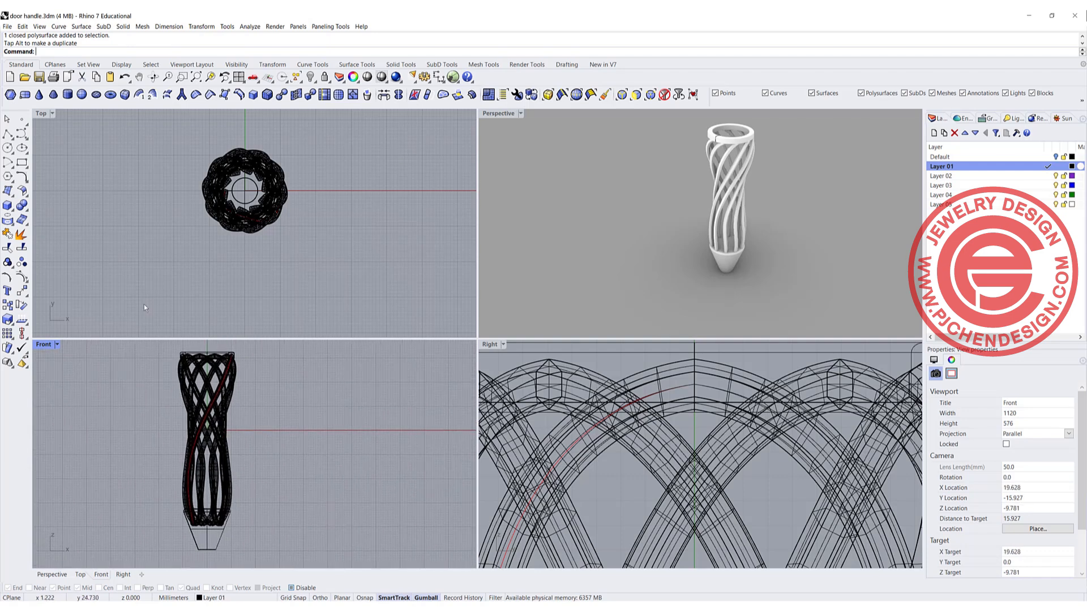
pyautogui.click(7, 205)
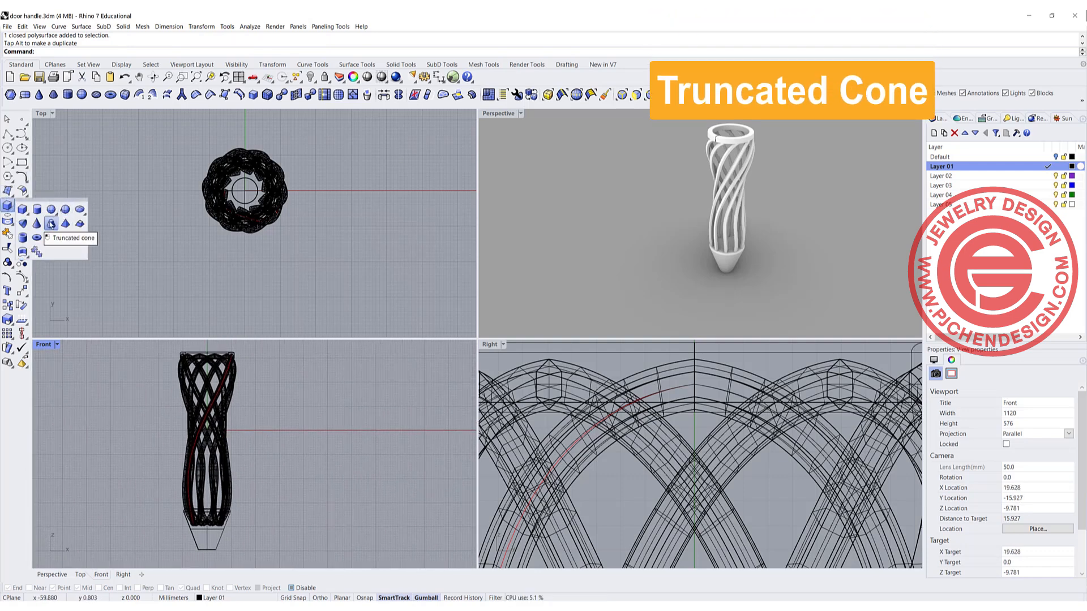
pyautogui.click(51, 225)
pyautogui.click(292, 438)
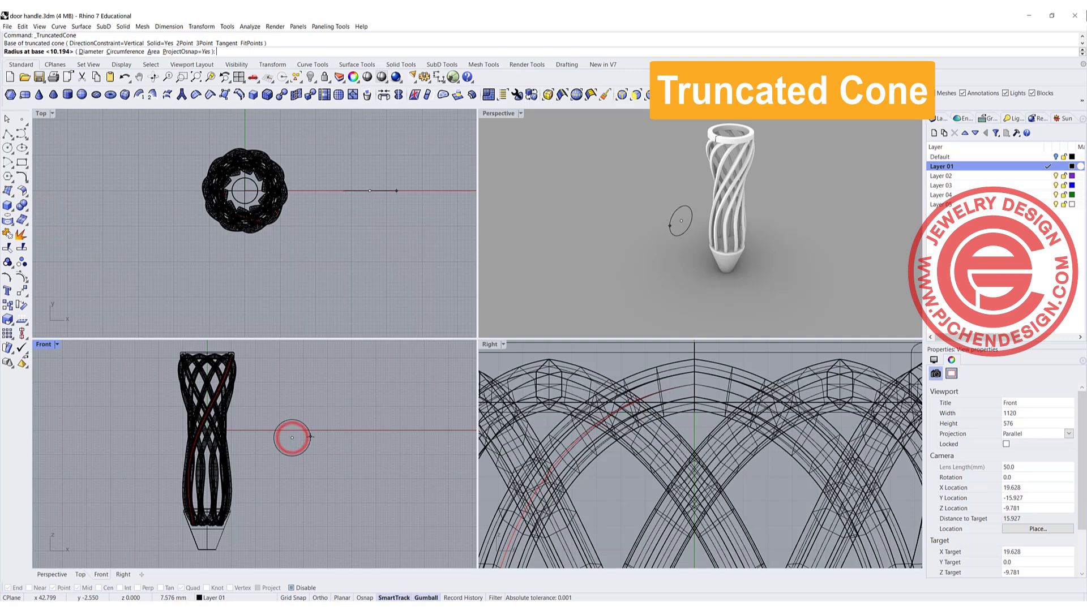
pyautogui.click(307, 437)
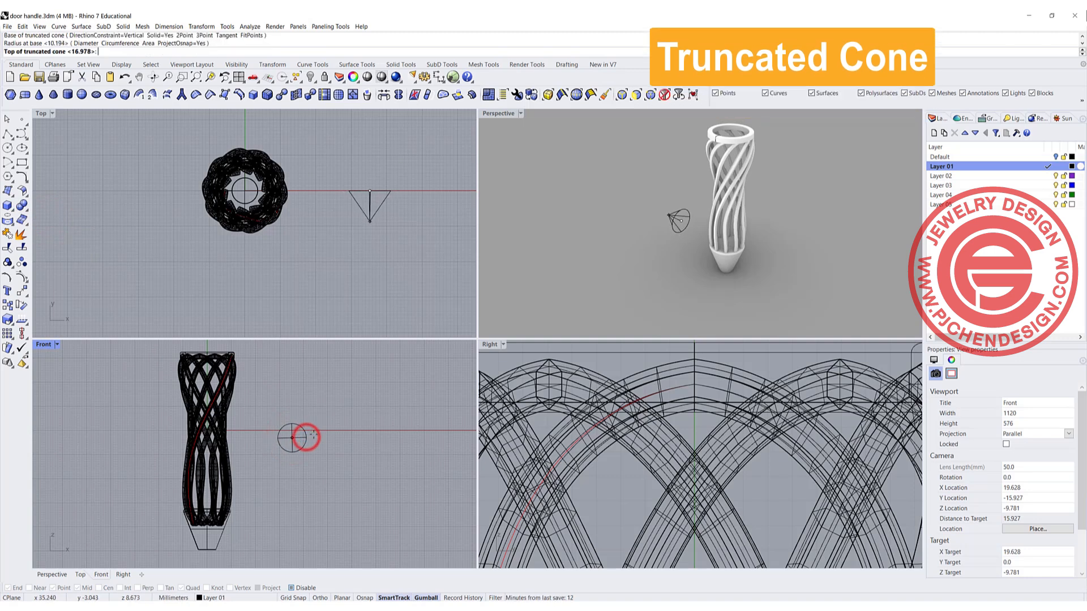
pyautogui.click(368, 144)
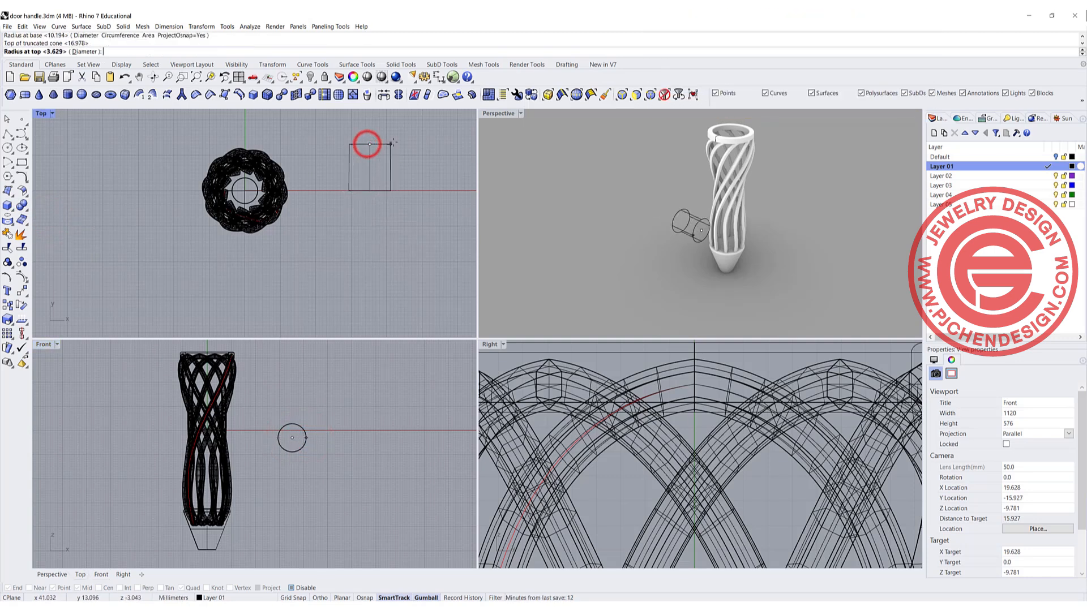
pyautogui.click(401, 143)
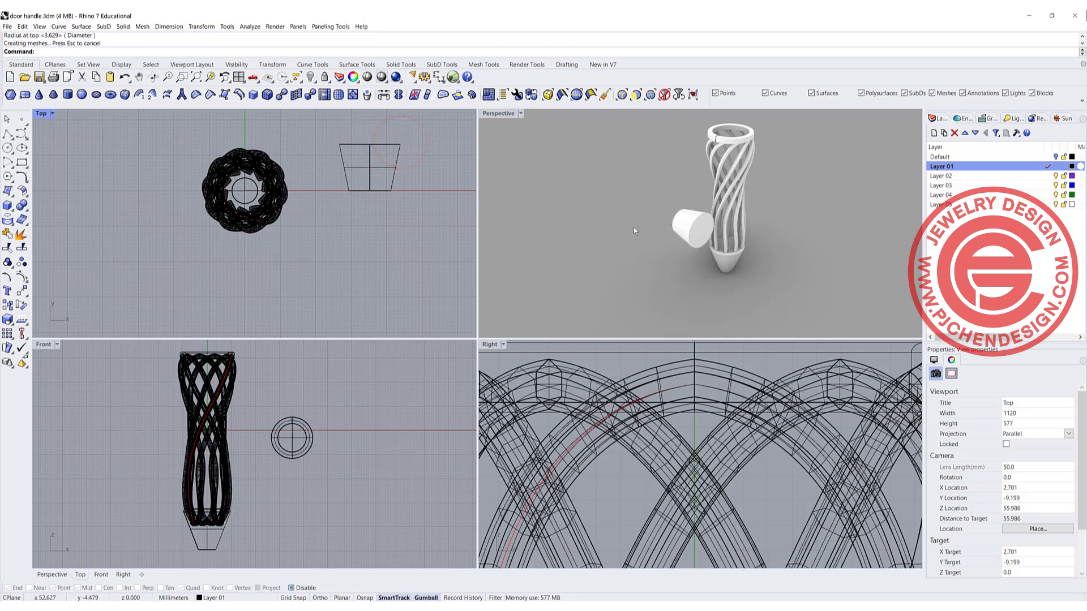
# Scale the second truncated cone's small end face down uniformly about its centre.
pyautogui.moveTo(640, 227); pyautogui.dragTo(774, 225, button='right')
pyautogui.scroll(4, 815, 176)
pyautogui.keyDown('shift'); pyautogui.moveTo(827, 178); pyautogui.dragTo(715, 209, button='right'); pyautogui.keyUp('shift')
pyautogui.scroll(5, 716, 209)
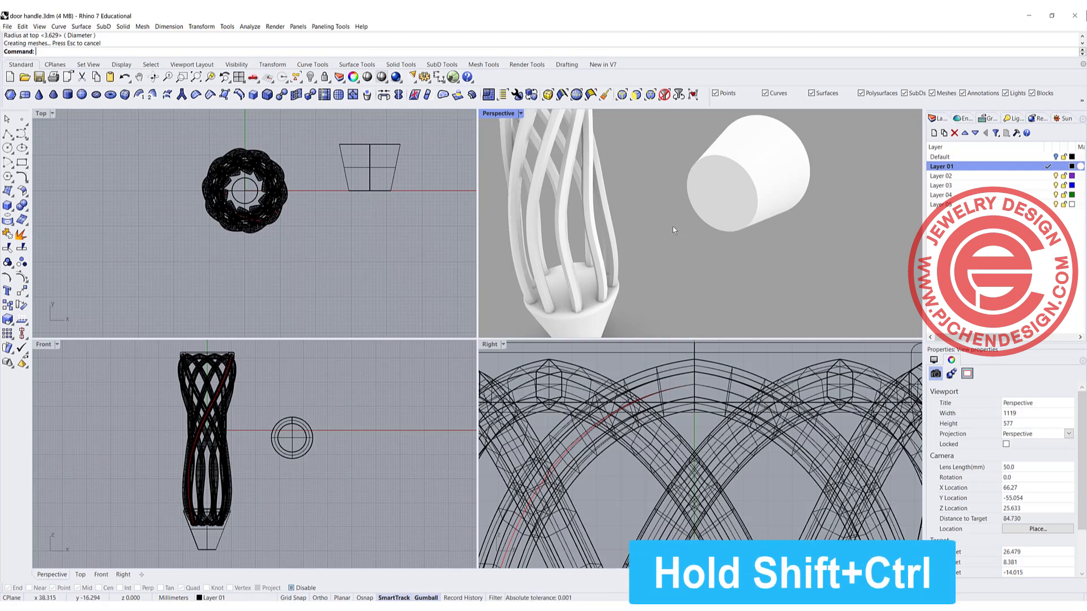
pyautogui.keyDown('ctrl'); pyautogui.keyDown('shift'); pyautogui.click(717, 190); pyautogui.keyUp('shift'); pyautogui.keyUp('ctrl')
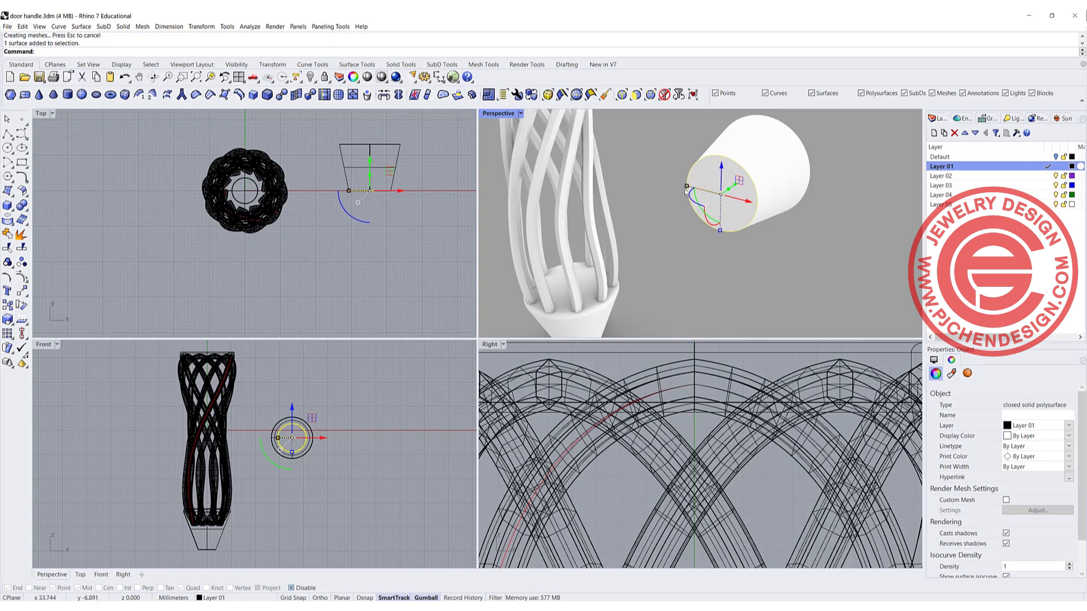
pyautogui.moveTo(686, 187); pyautogui.dragTo(697, 195)
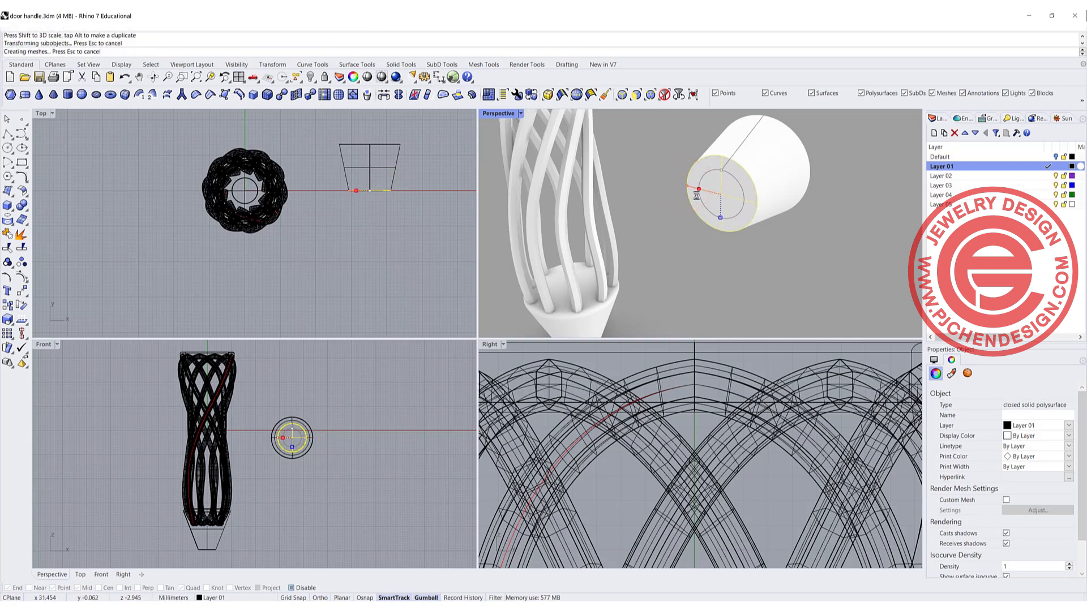
# Scale the second cone's wide end face down uniformly about its centre to make the mount slimmer.
pyautogui.moveTo(697, 195); pyautogui.dragTo(633, 244, button='right')
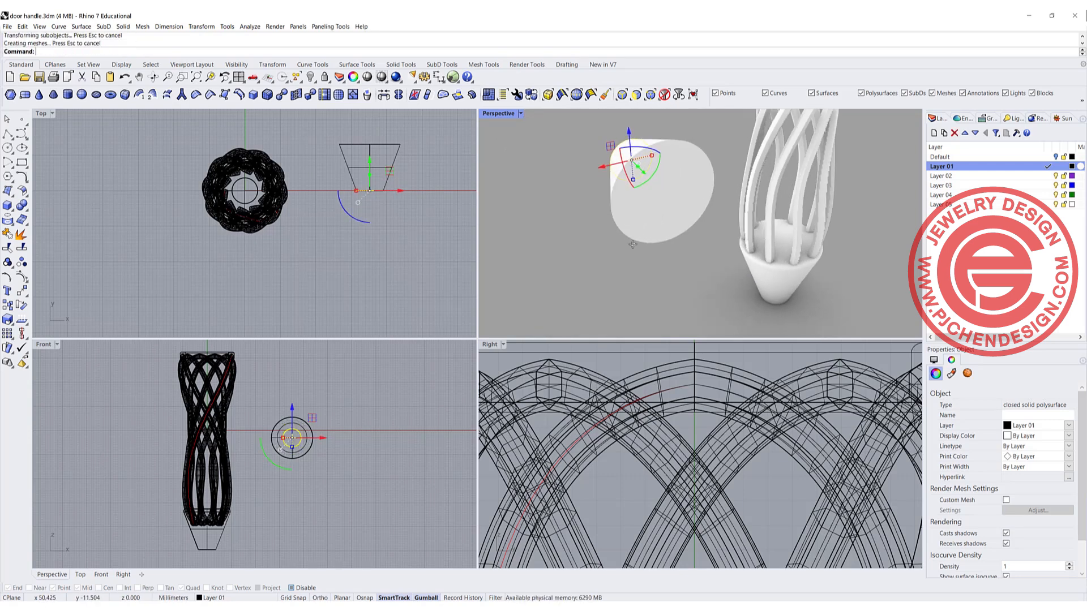
pyautogui.keyDown('ctrl'); pyautogui.keyDown('shift'); pyautogui.click(666, 201); pyautogui.keyUp('shift'); pyautogui.keyUp('ctrl')
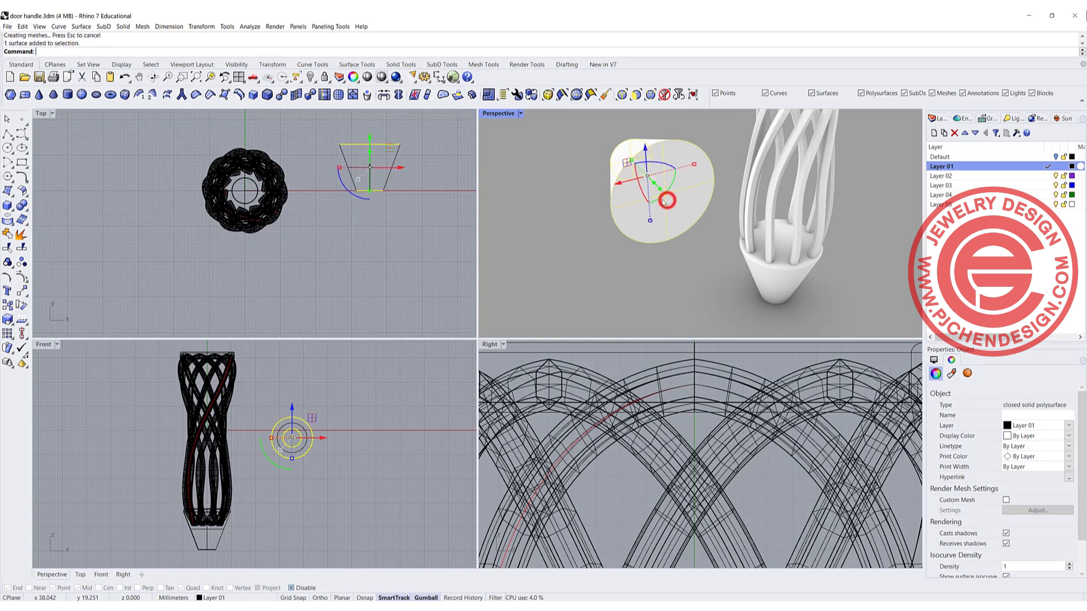
pyautogui.click(645, 279)
pyautogui.keyDown('ctrl'); pyautogui.keyDown('shift'); pyautogui.click(679, 211); pyautogui.keyUp('shift'); pyautogui.keyUp('ctrl')
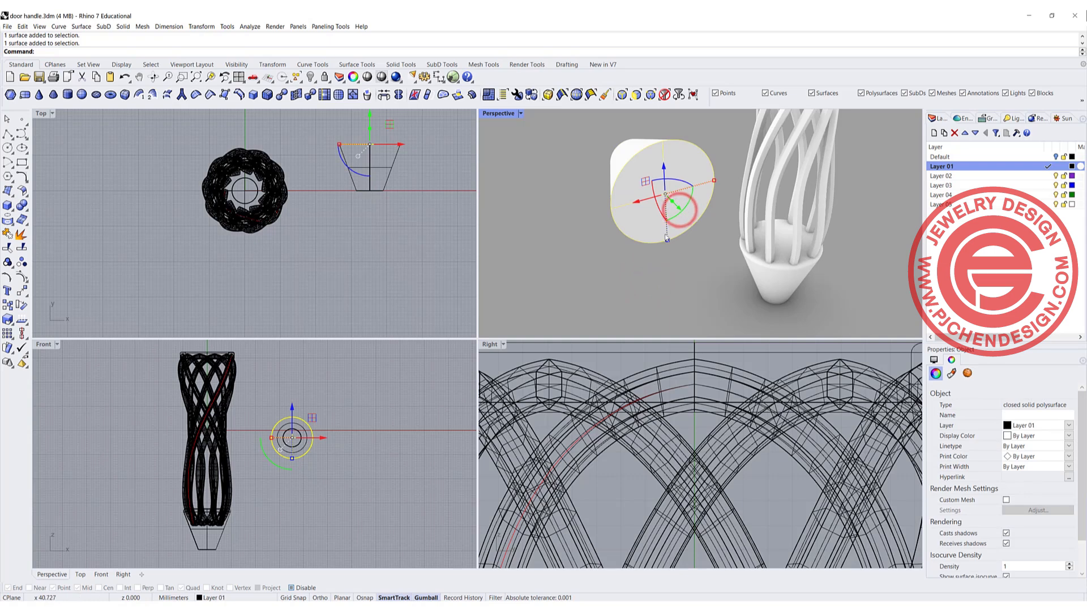
pyautogui.keyDown('shift'); pyautogui.moveTo(668, 241); pyautogui.dragTo(672, 221); pyautogui.keyUp('shift')
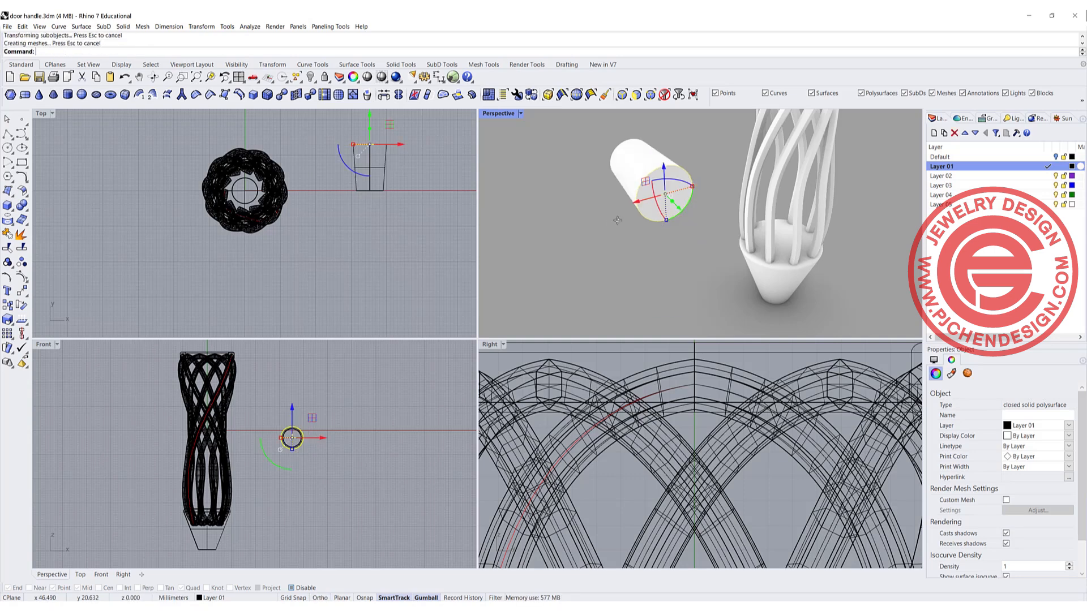
# Shrink the mount's small end face uniformly once more so the taper becomes more pronounced.
pyautogui.moveTo(611, 222); pyautogui.dragTo(708, 218, button='right')
pyautogui.scroll(3, 709, 216)
pyautogui.click(638, 233)
pyautogui.keyDown('ctrl'); pyautogui.keyDown('shift'); pyautogui.click(676, 210); pyautogui.keyUp('shift'); pyautogui.keyUp('ctrl')
pyautogui.keyDown('shift'); pyautogui.moveTo(656, 191); pyautogui.dragTo(669, 198); pyautogui.keyUp('shift')
pyautogui.click(401, 207)
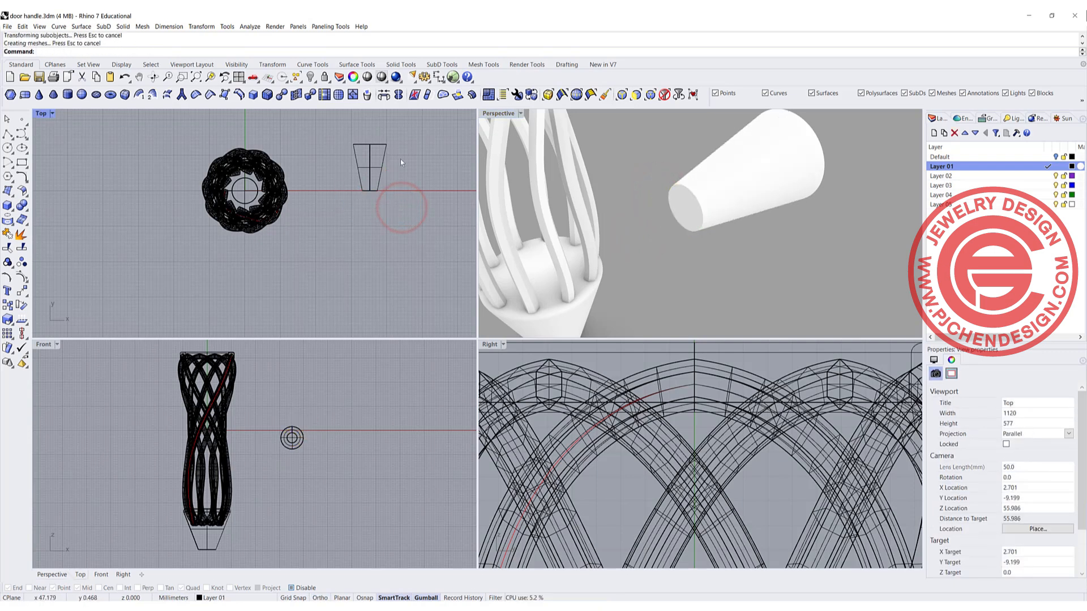
# Fillet the circular edges at both ends of the tapered mount.
pyautogui.scroll(3, 344, 160)
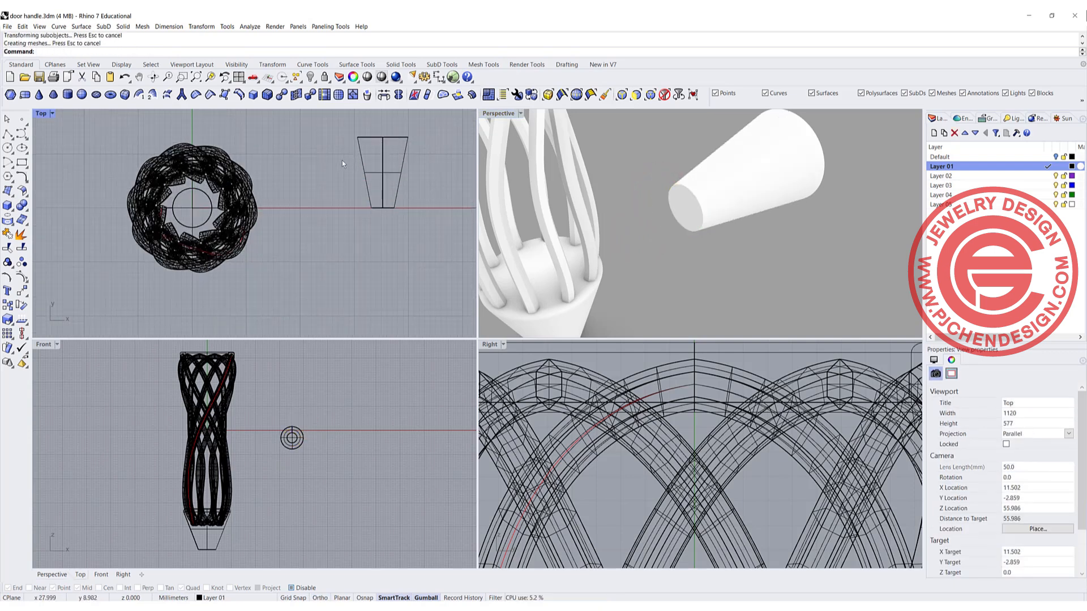
pyautogui.click(23, 206)
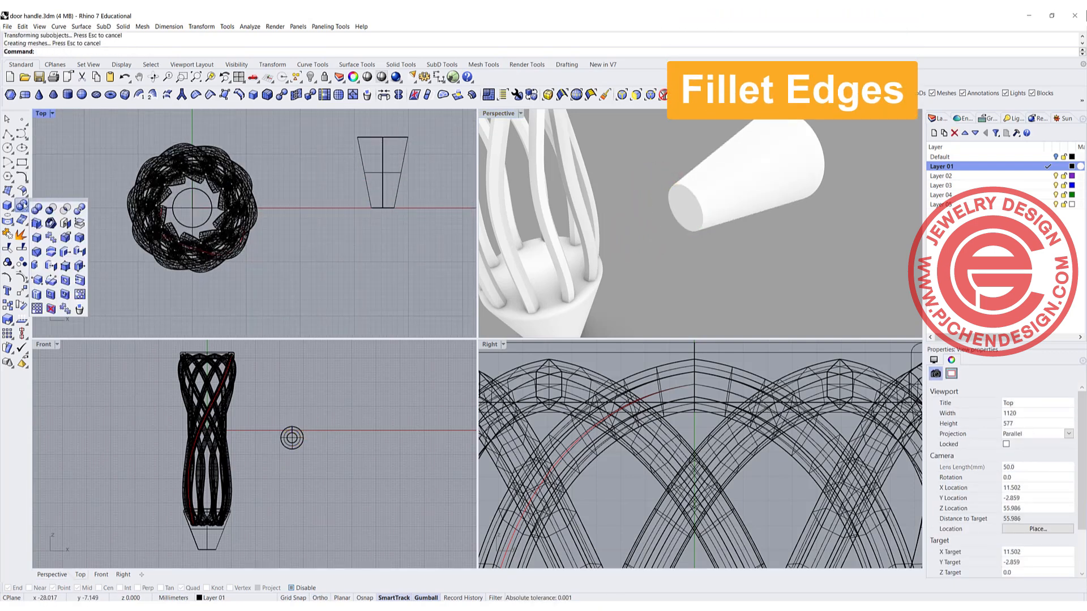
pyautogui.click(79, 239)
pyautogui.moveTo(330, 123); pyautogui.dragTo(407, 232)
pyautogui.press('Return')
pyautogui.press('Return')
pyautogui.scroll(-5, 739, 225)
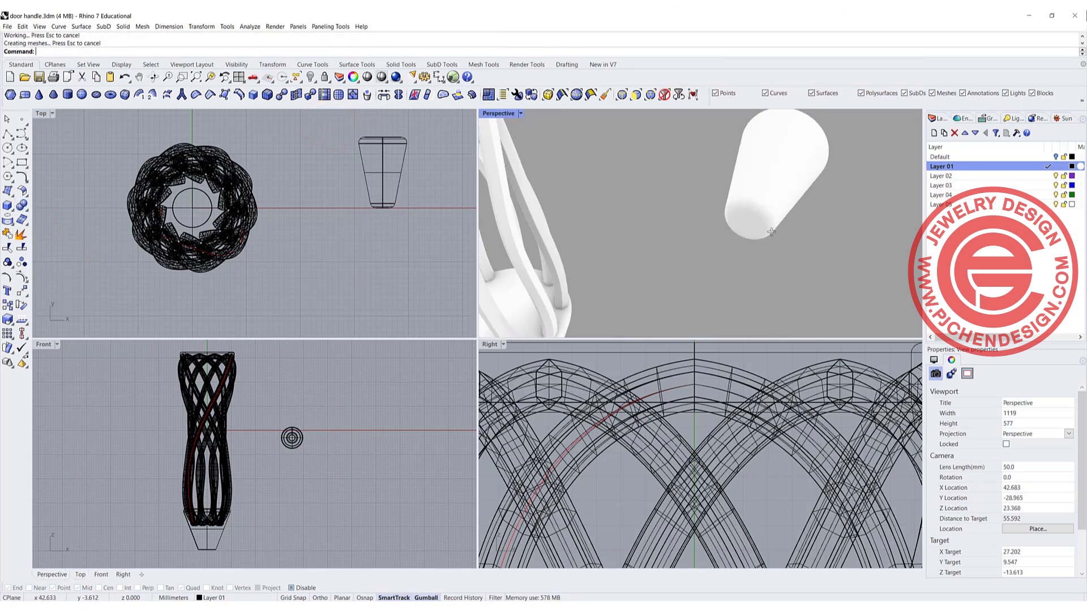
# Move the filleted mount in the Top view to just behind the handle's strands, small end toward them.
pyautogui.click(405, 160)
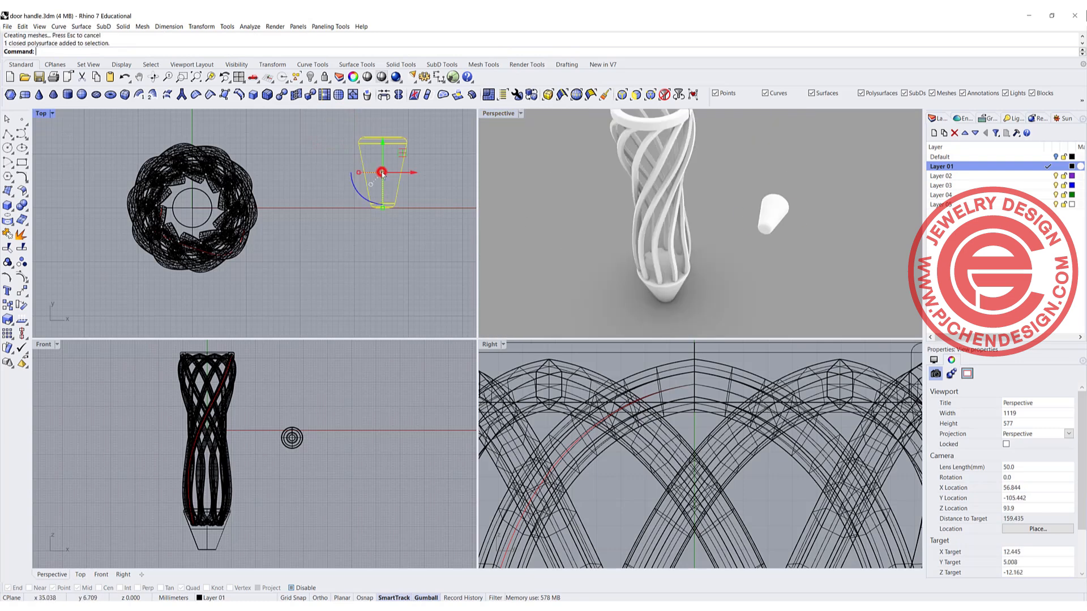
pyautogui.moveTo(402, 153); pyautogui.dragTo(206, 127)
pyautogui.scroll(-4, 268, 169)
pyautogui.moveTo(311, 207); pyautogui.dragTo(423, 280, button='right')
pyautogui.scroll(8, 337, 219)
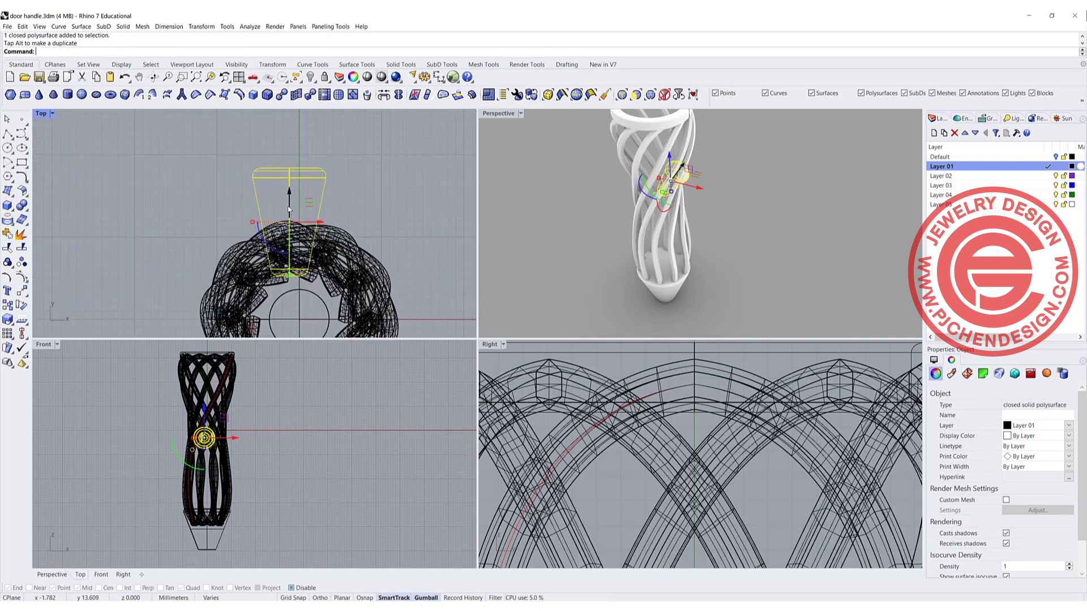
pyautogui.moveTo(308, 199); pyautogui.dragTo(371, 157)
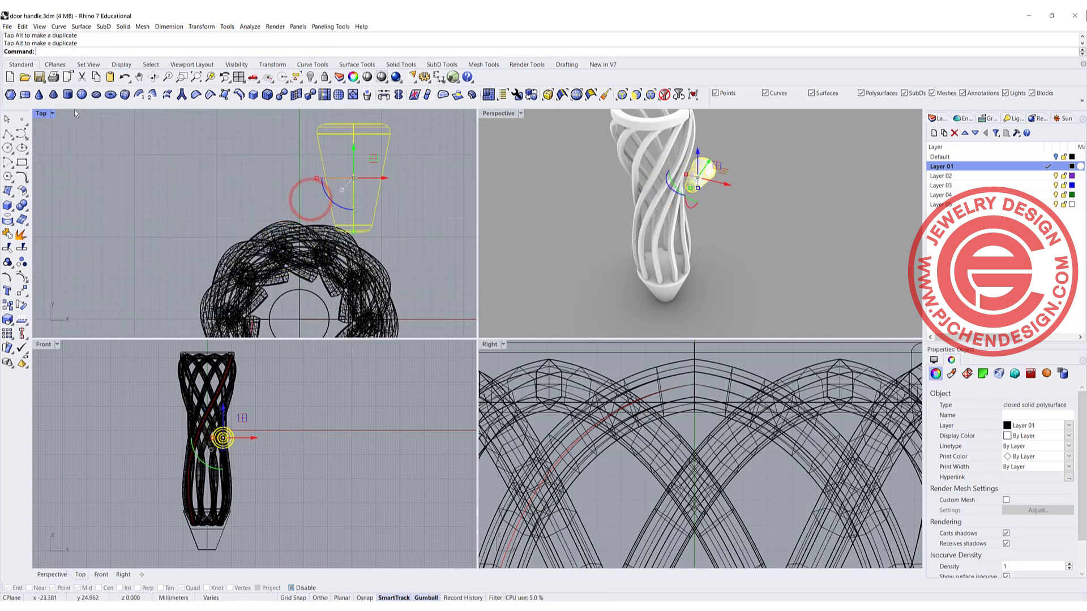
# Align the mount's vertical centre in the Top view to the origin, using 0 as the alignment point.
pyautogui.doubleClick(40, 113)
pyautogui.scroll(-8, 508, 275)
pyautogui.moveTo(453, 252); pyautogui.dragTo(366, 223, button='right')
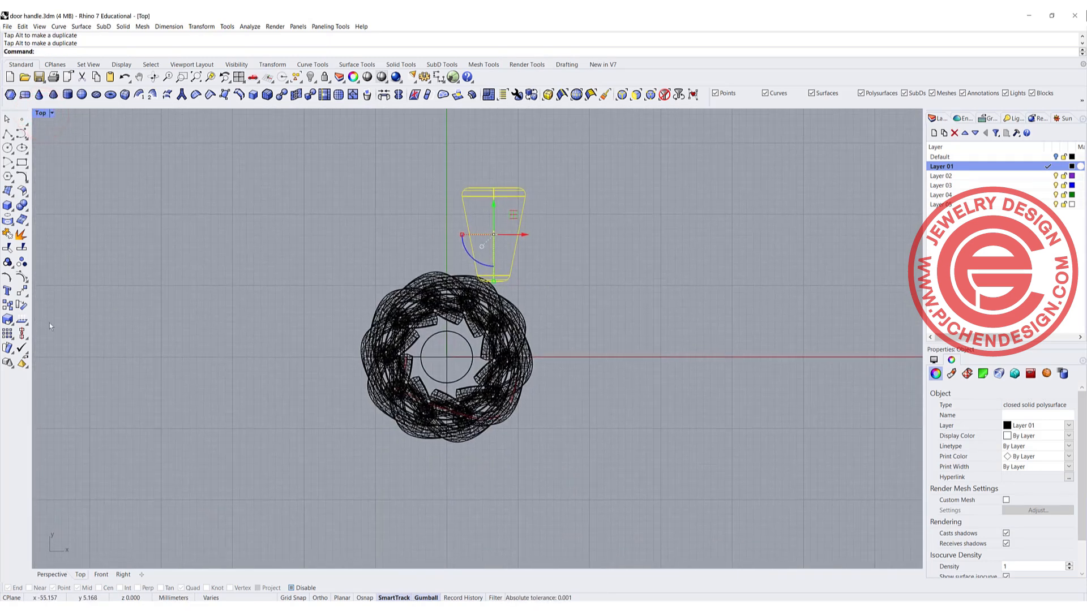
pyautogui.click(22, 333)
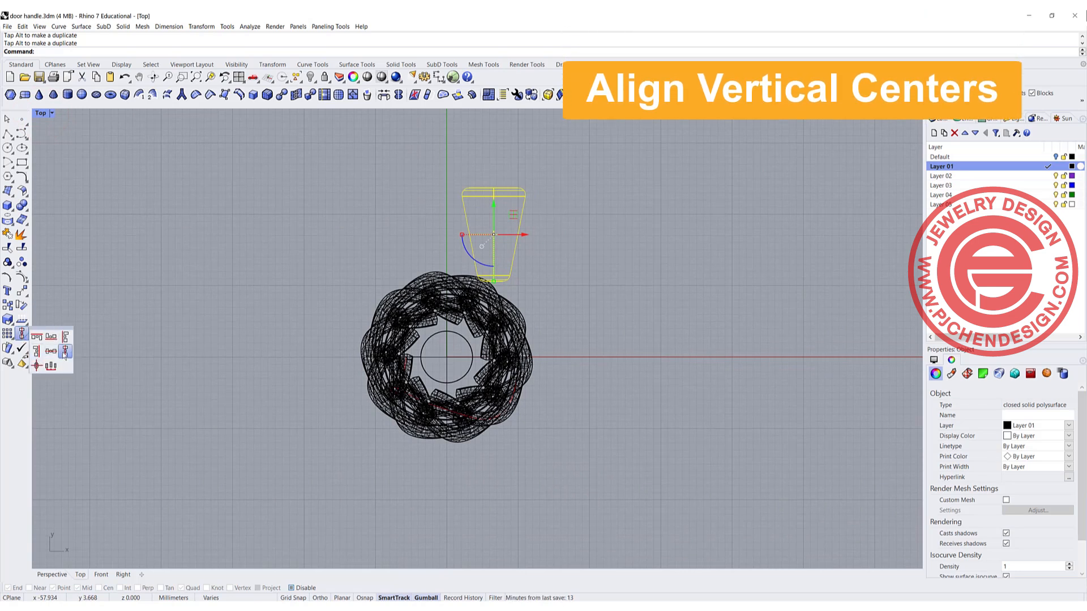
pyautogui.click(64, 355)
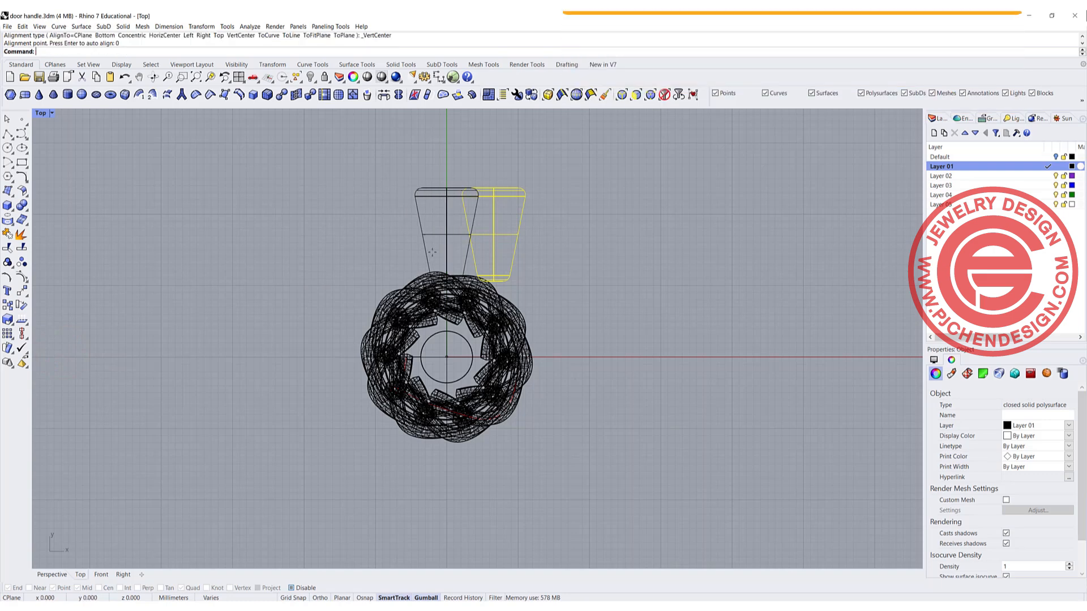
pyautogui.write('0')
pyautogui.press('Return')
pyautogui.click(132, 168)
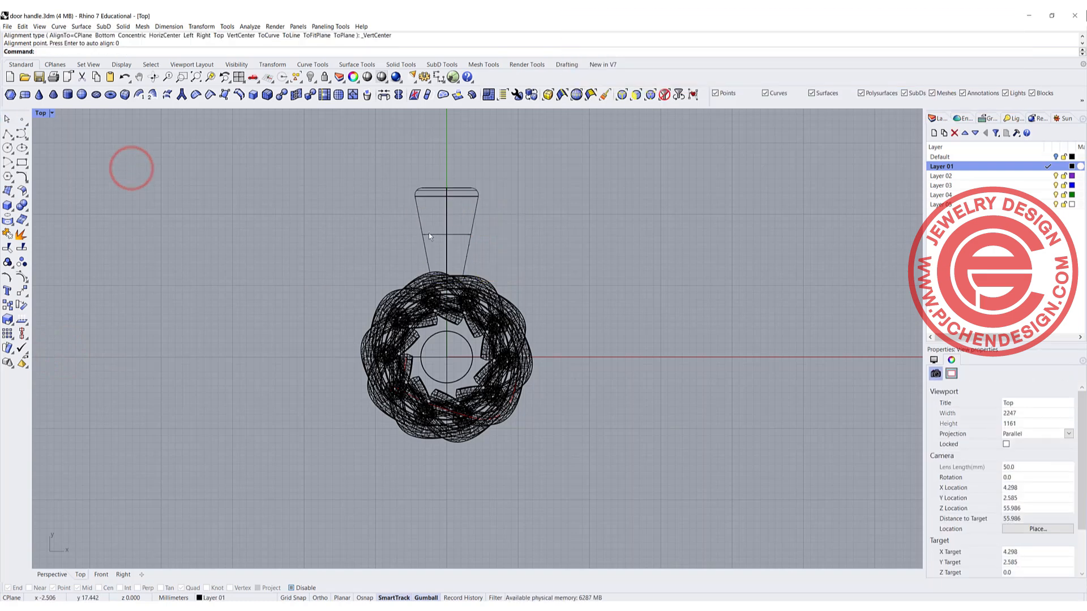
# Move the mount straight toward the handle in the Right view so its small end sinks into the strands.
pyautogui.click(429, 235)
pyautogui.doubleClick(40, 113)
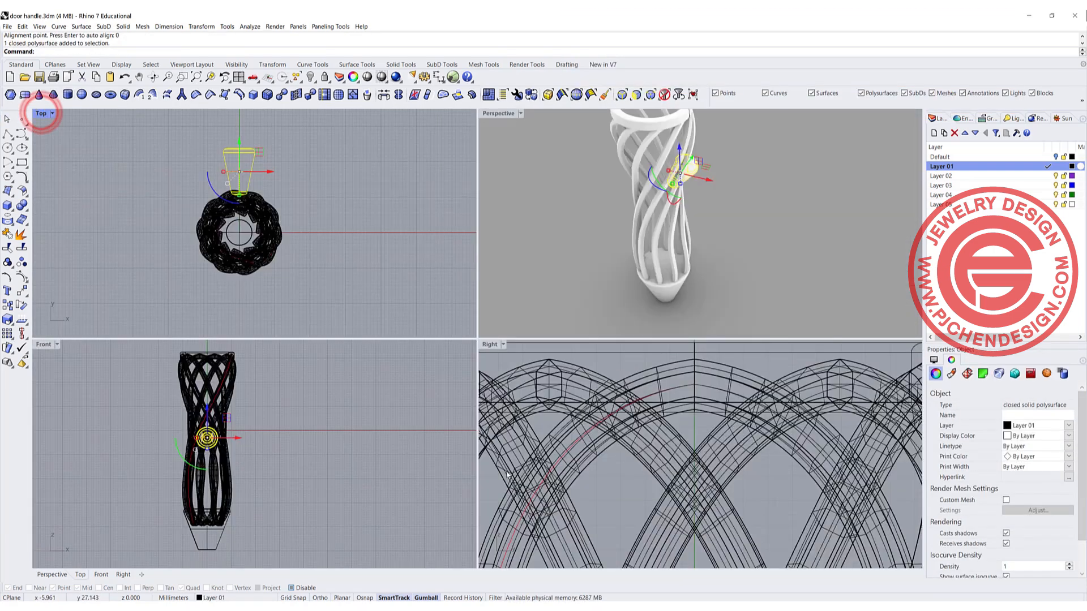
pyautogui.scroll(-20, 683, 437)
pyautogui.scroll(10, 680, 454)
pyautogui.moveTo(695, 479); pyautogui.dragTo(582, 445, button='right')
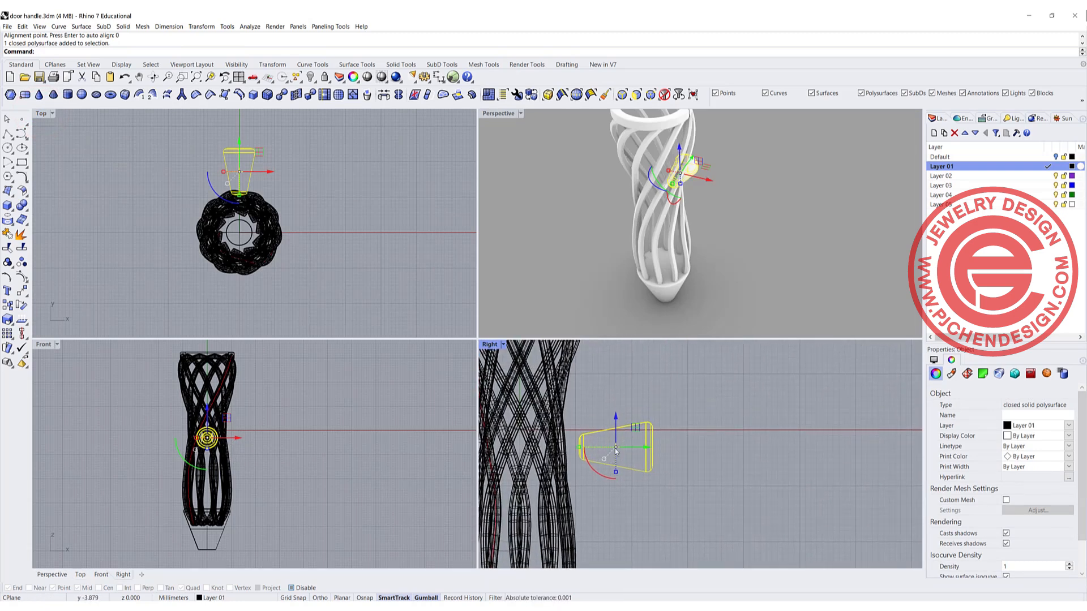
pyautogui.scroll(-5, 596, 451)
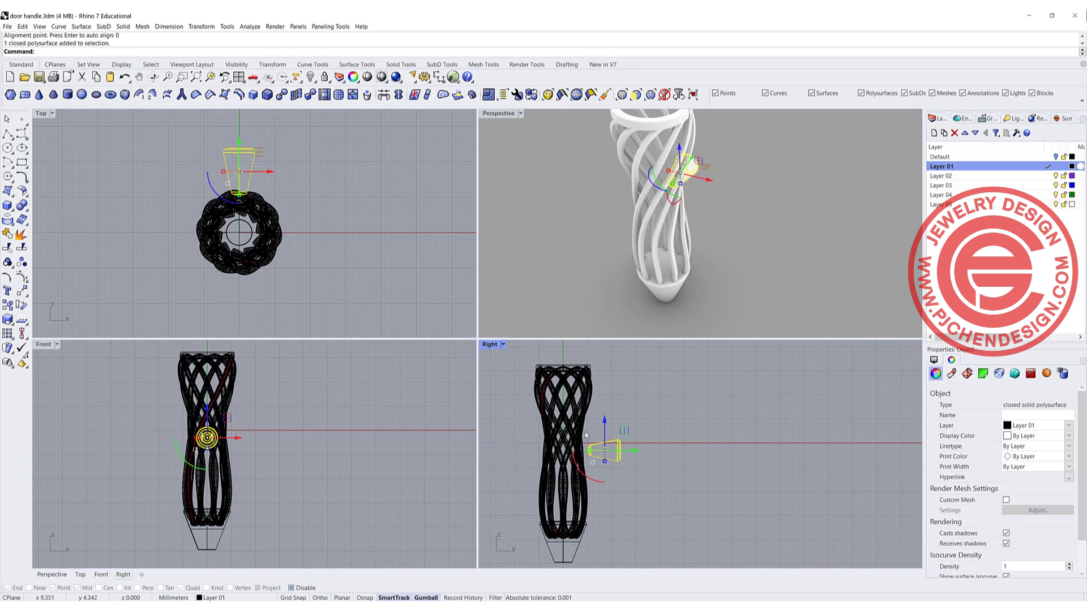
pyautogui.click(581, 422)
pyautogui.click(606, 453)
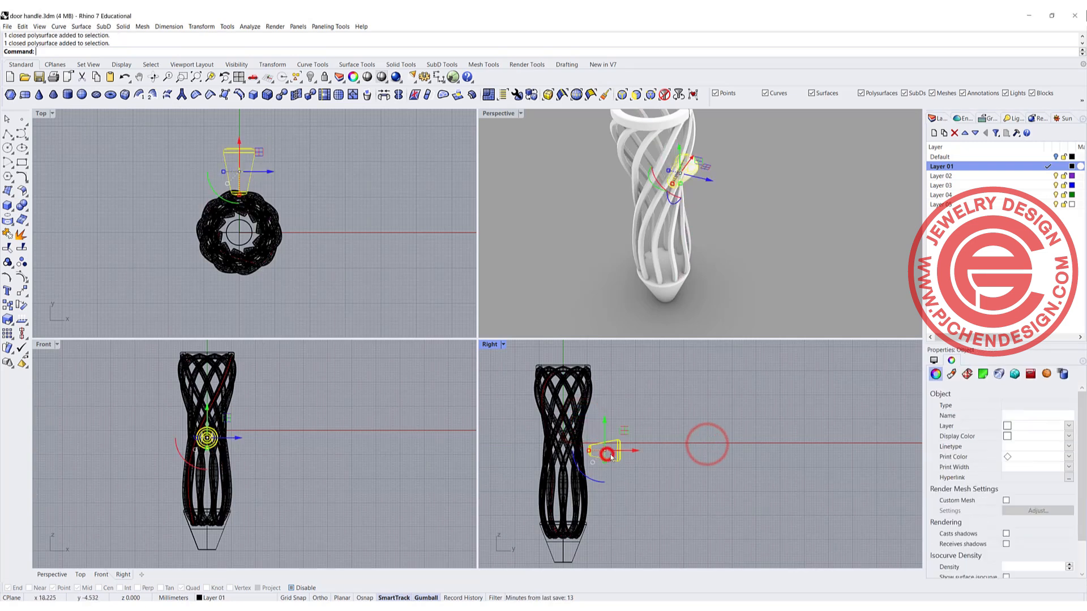
pyautogui.moveTo(633, 451); pyautogui.dragTo(621, 453)
pyautogui.click(674, 491)
pyautogui.moveTo(602, 240); pyautogui.dragTo(713, 168, button='right')
pyautogui.scroll(8, 713, 168)
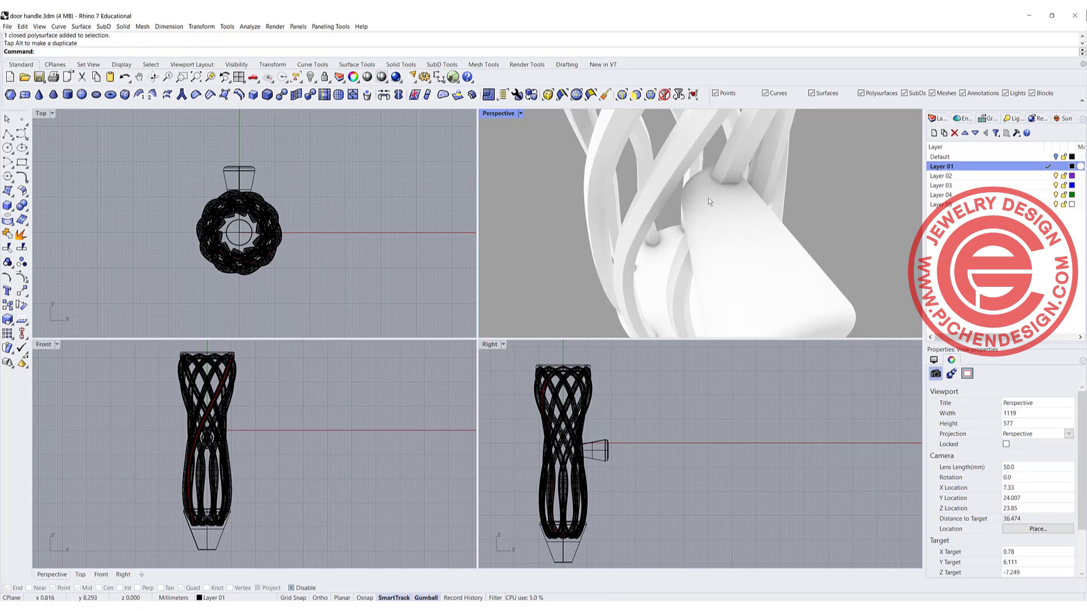
pyautogui.moveTo(526, 238); pyautogui.dragTo(735, 205, button='right')
pyautogui.scroll(-6, 728, 248)
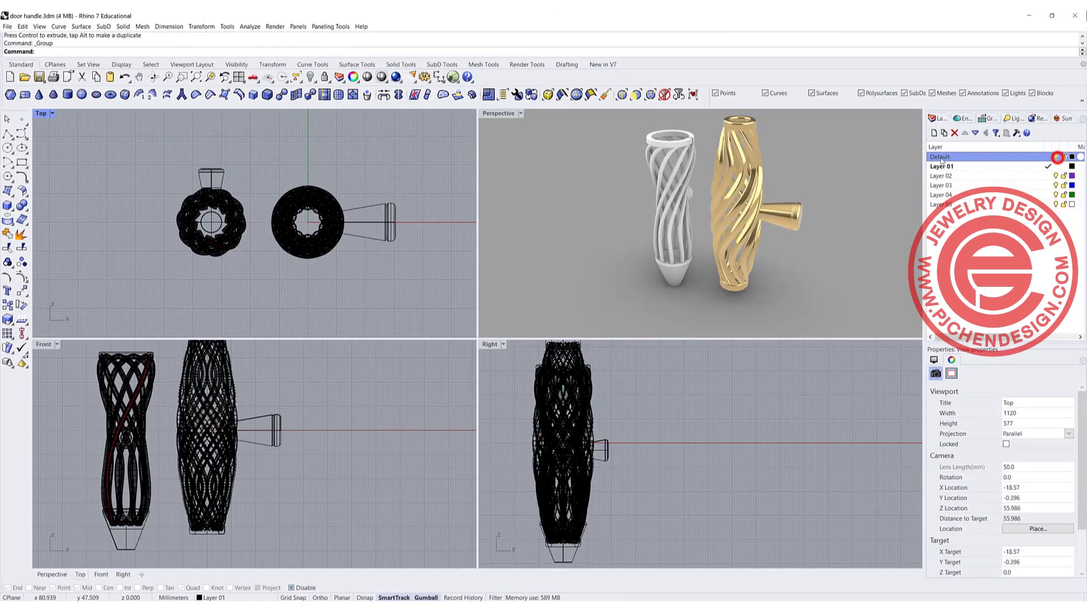
# Examine the finished twisted handle and its mount beside the gold sample handle from several angles.
pyautogui.doubleClick(506, 115)
pyautogui.moveTo(483, 214); pyautogui.dragTo(423, 248, button='right')
pyautogui.scroll(4, 590, 259)
pyautogui.click(590, 260)
pyautogui.click(449, 249)
pyautogui.scroll(-3, 443, 243)
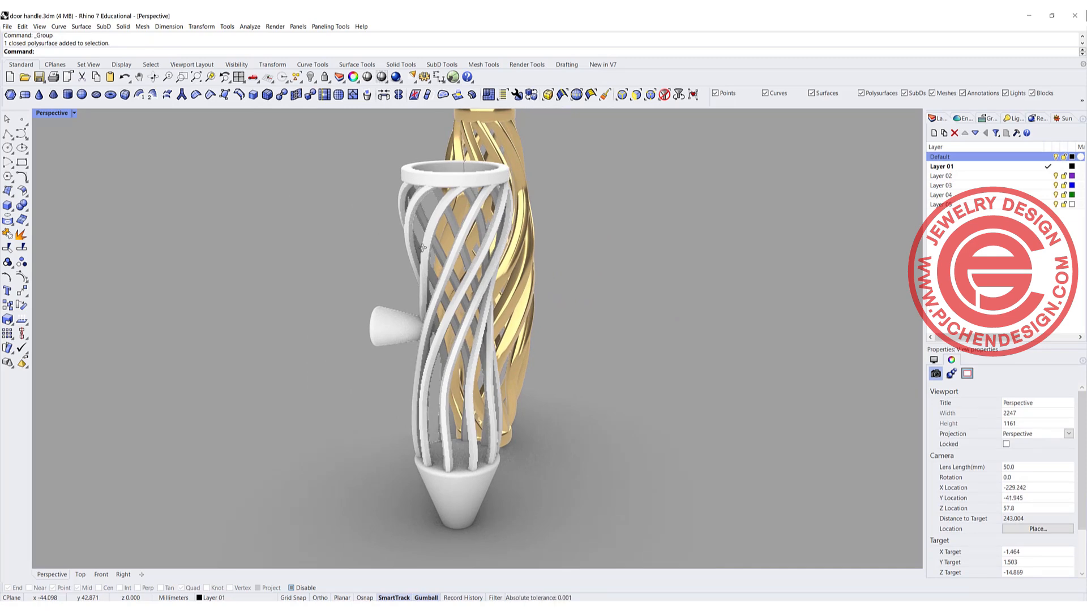
pyautogui.scroll(-4, 526, 270)
pyautogui.moveTo(605, 313); pyautogui.dragTo(433, 291, button='right')
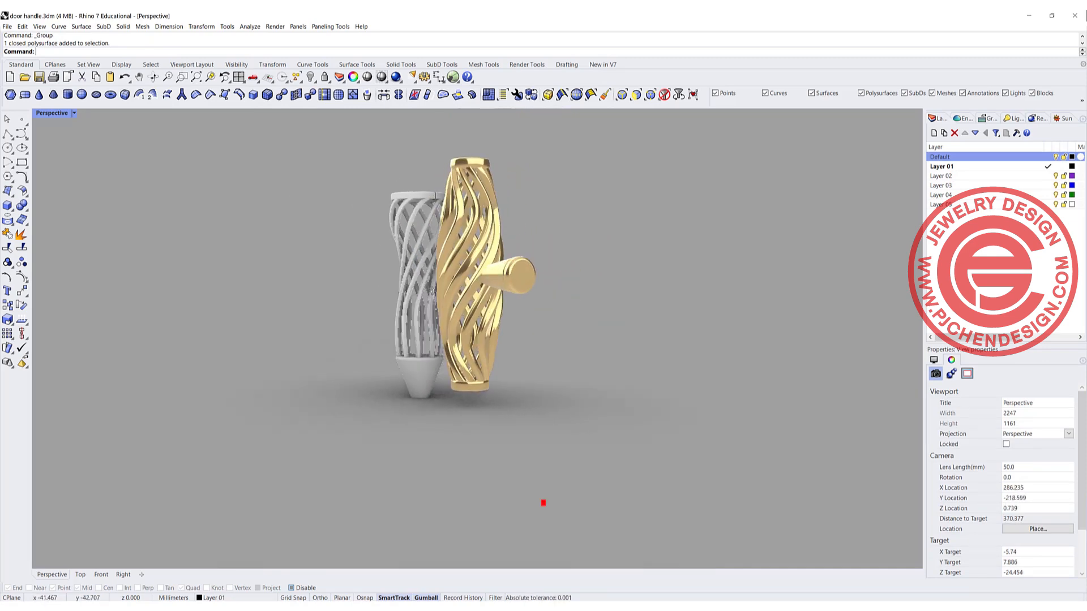